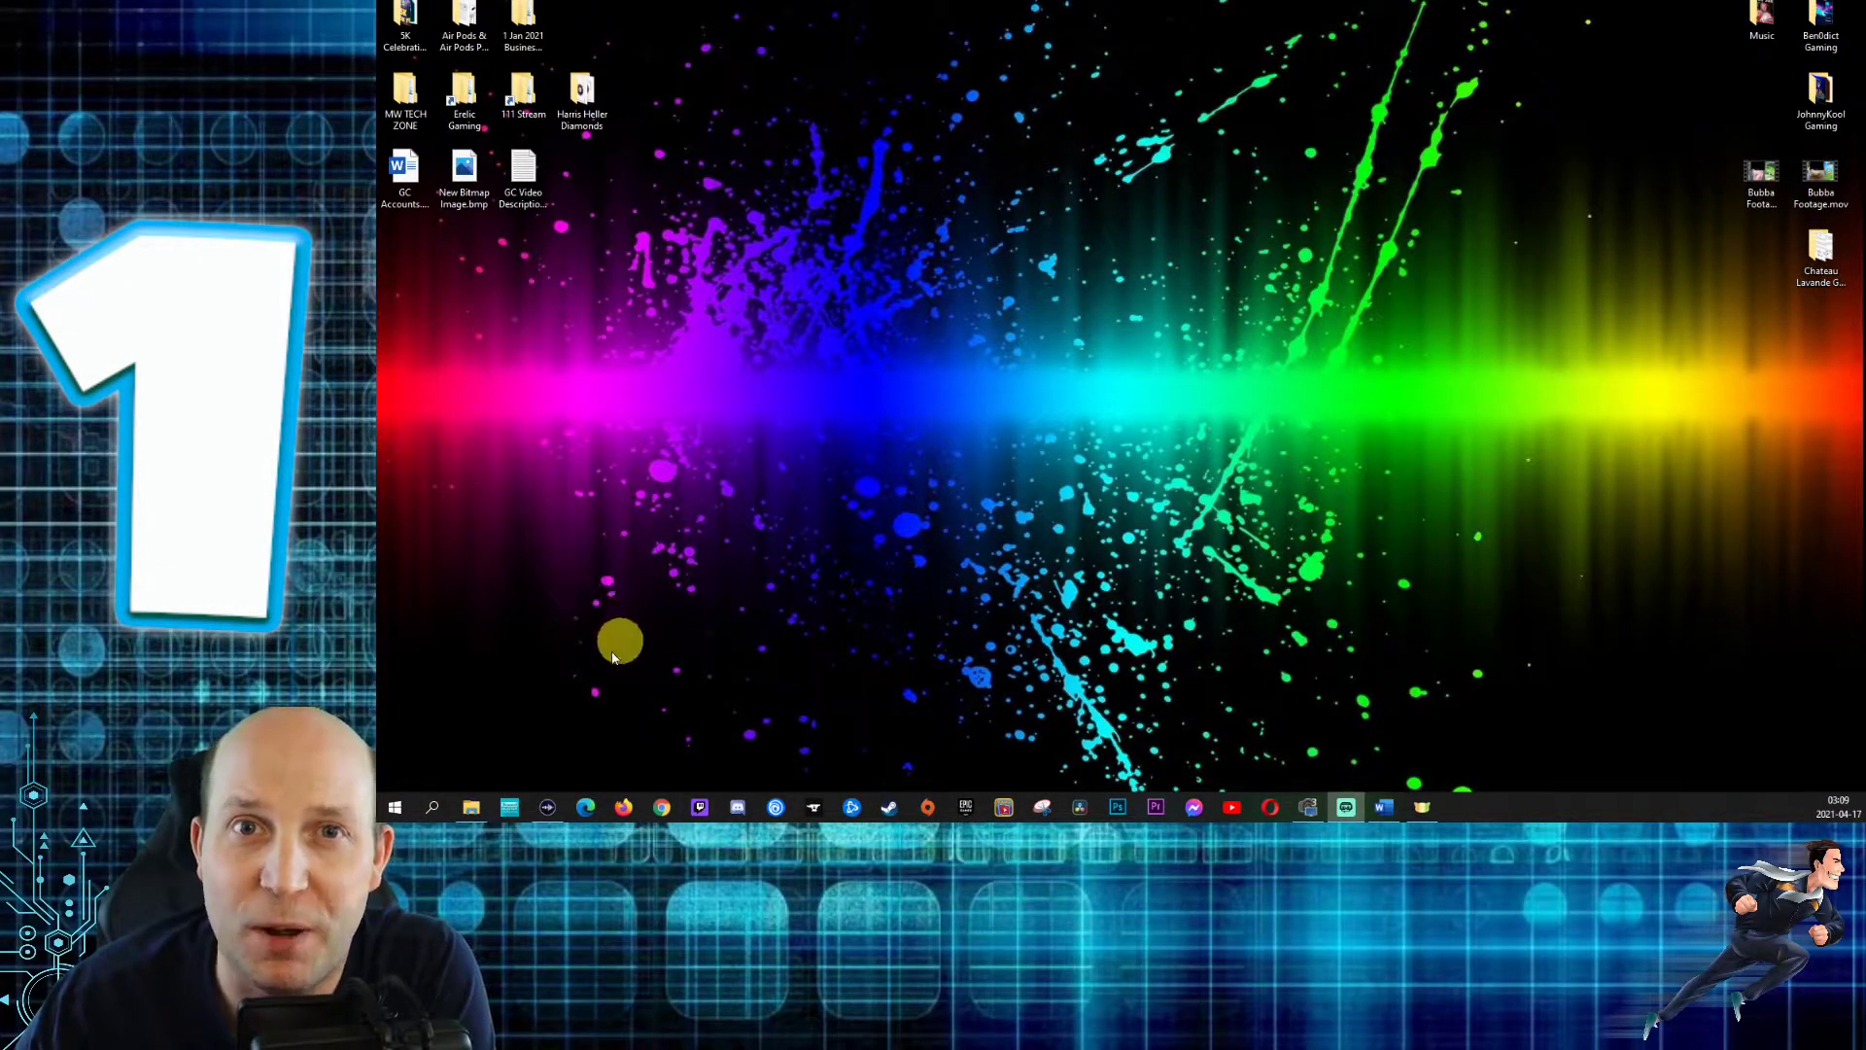
- Open Task Manager from the quick-link menu and maximize it on the Startup tab
right_click(395, 810)
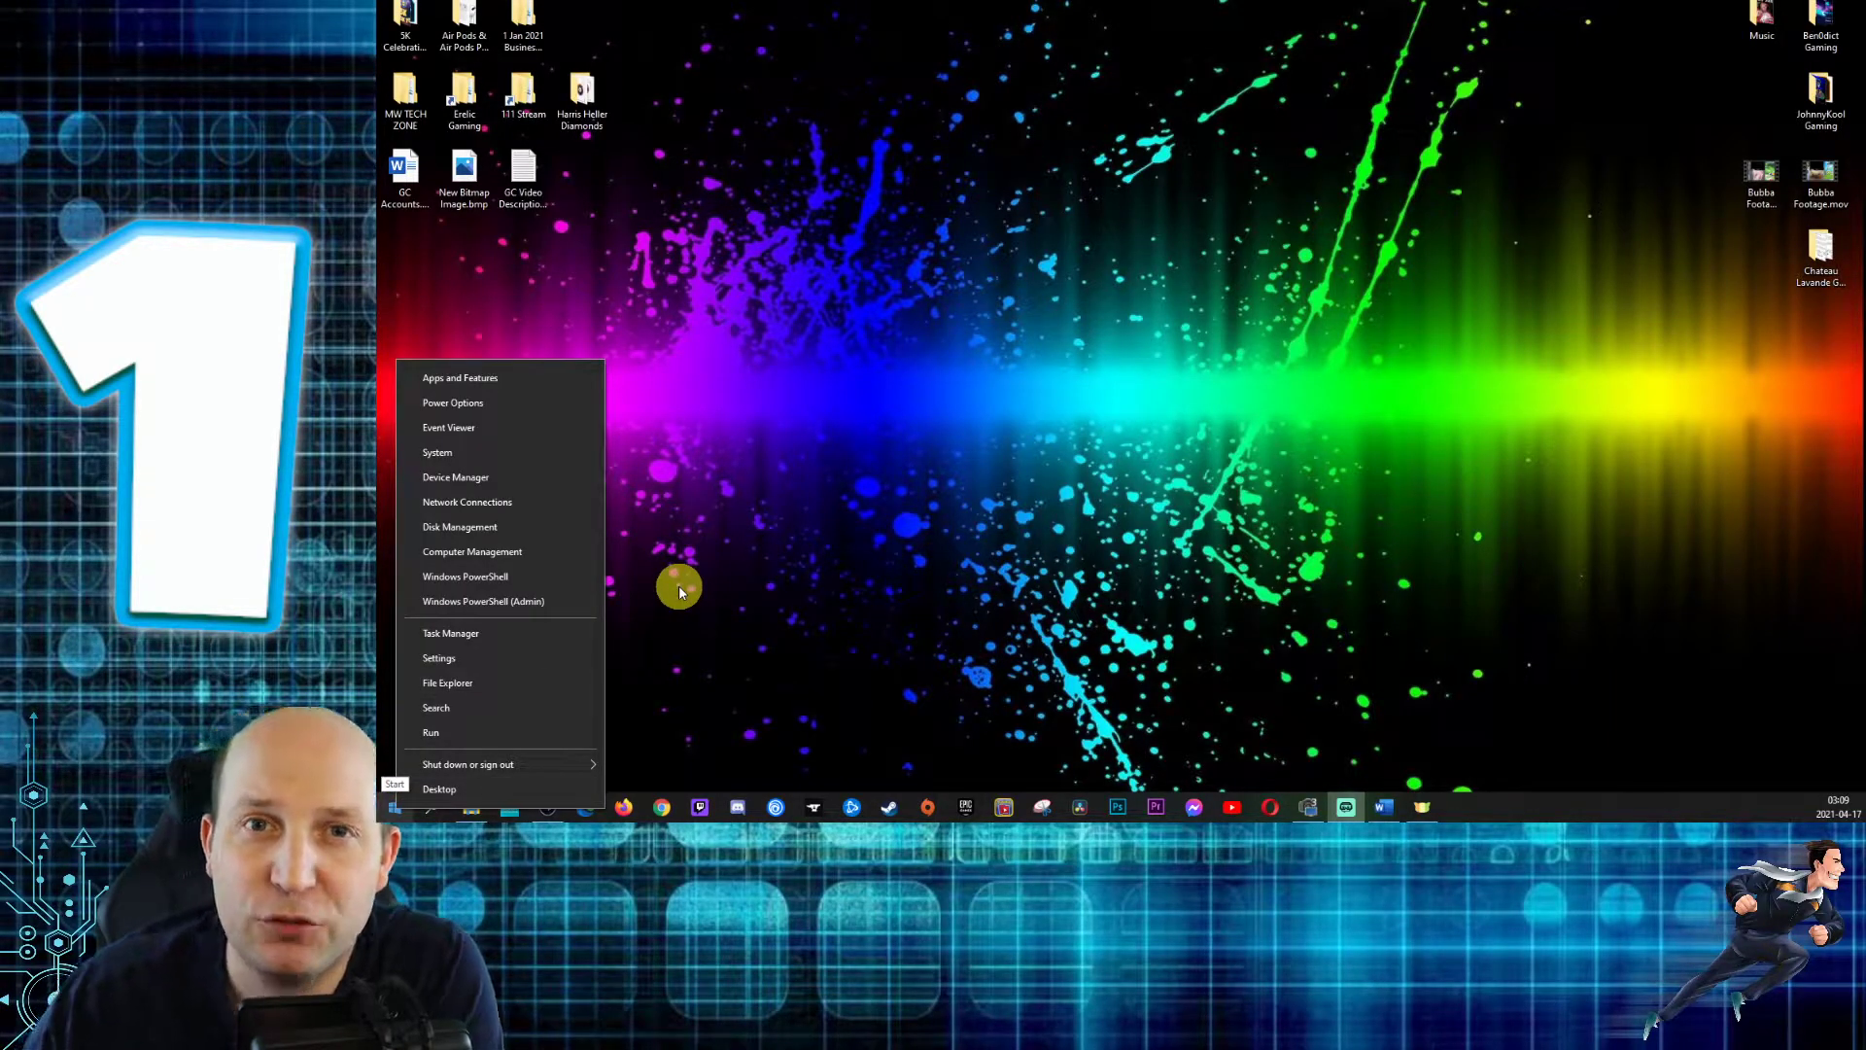
left_click(462, 636)
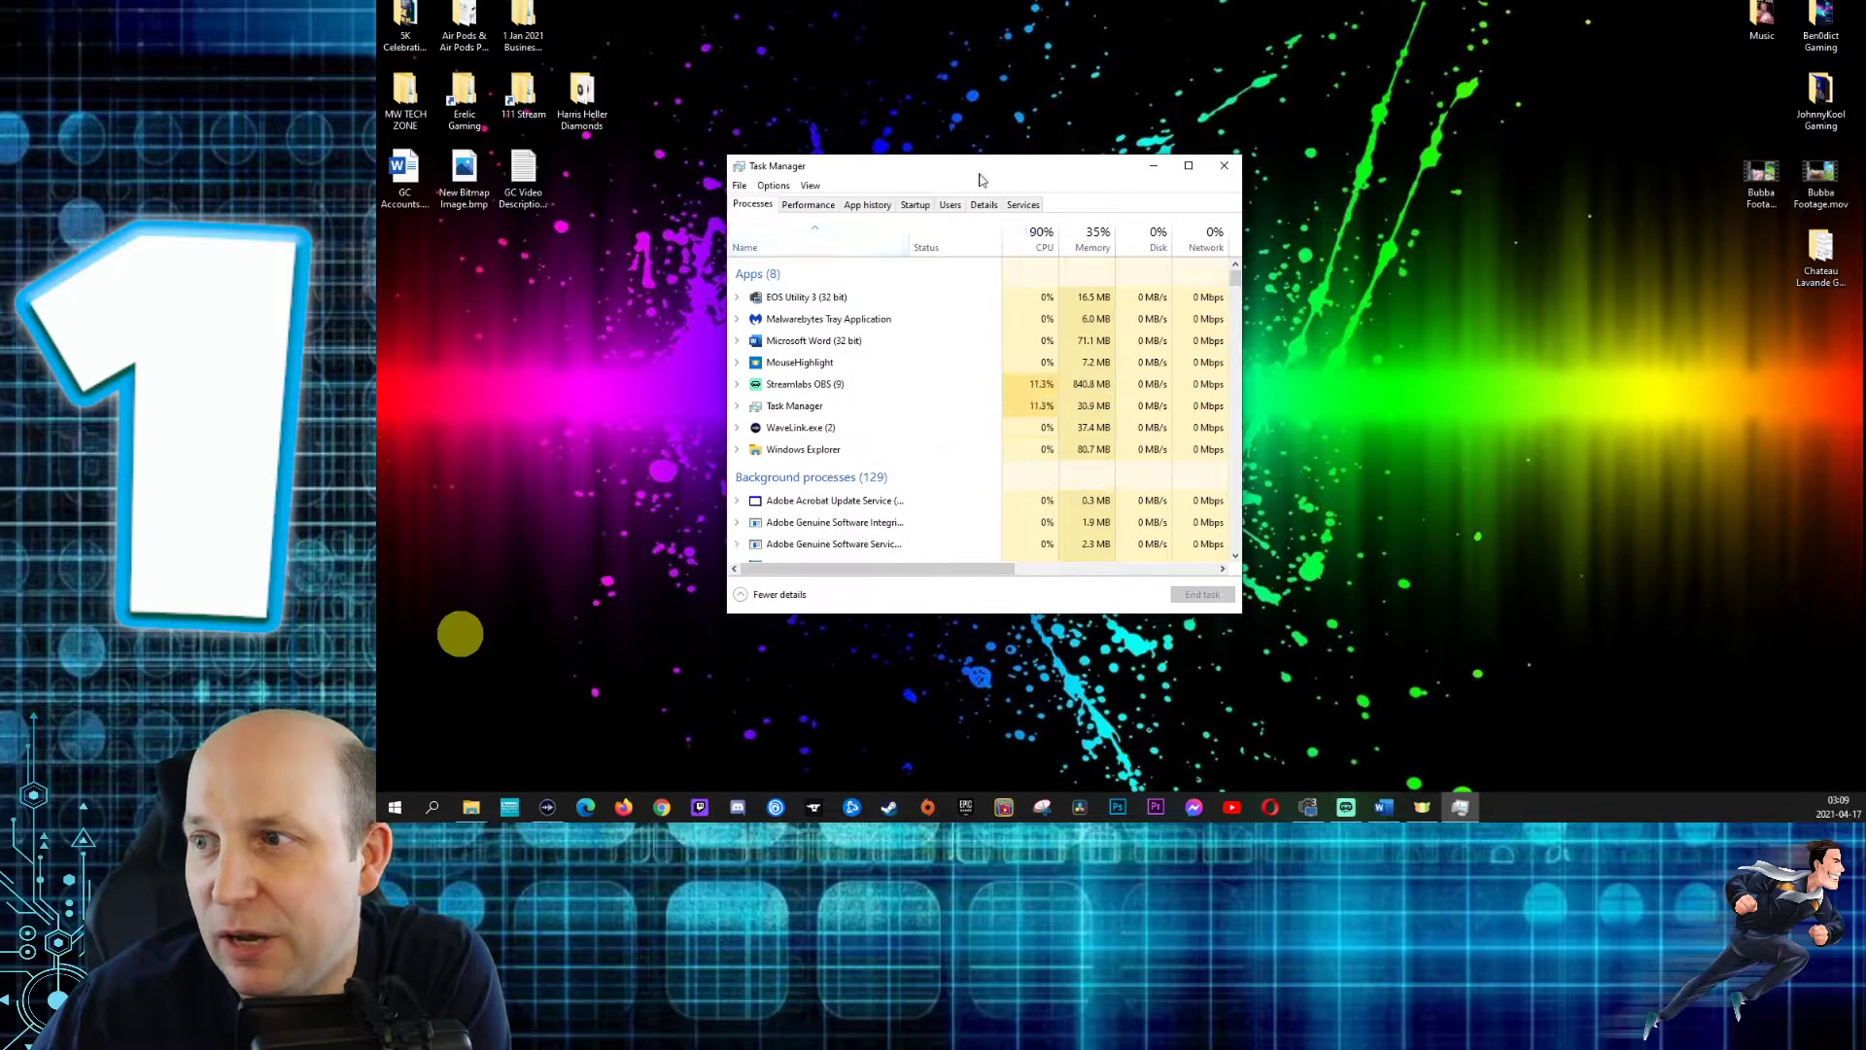
left_click_drag(981, 180, 912, 164)
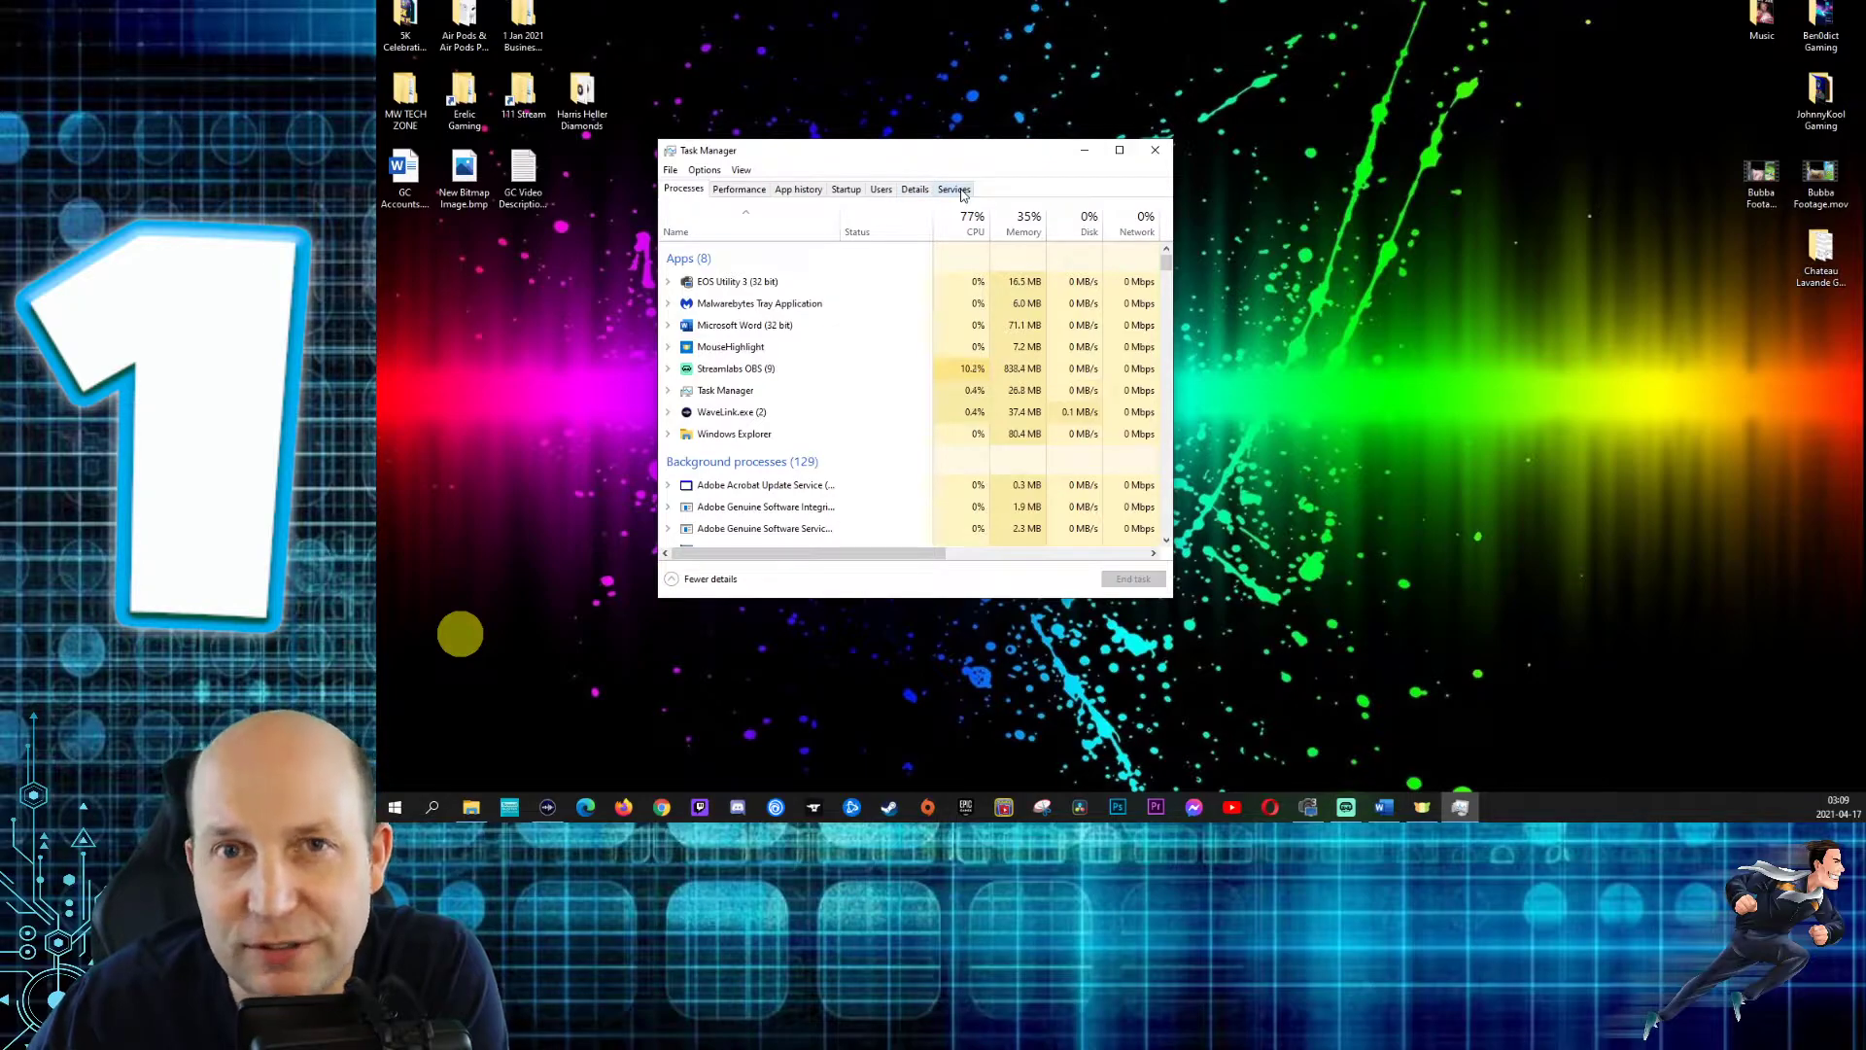
left_click(845, 189)
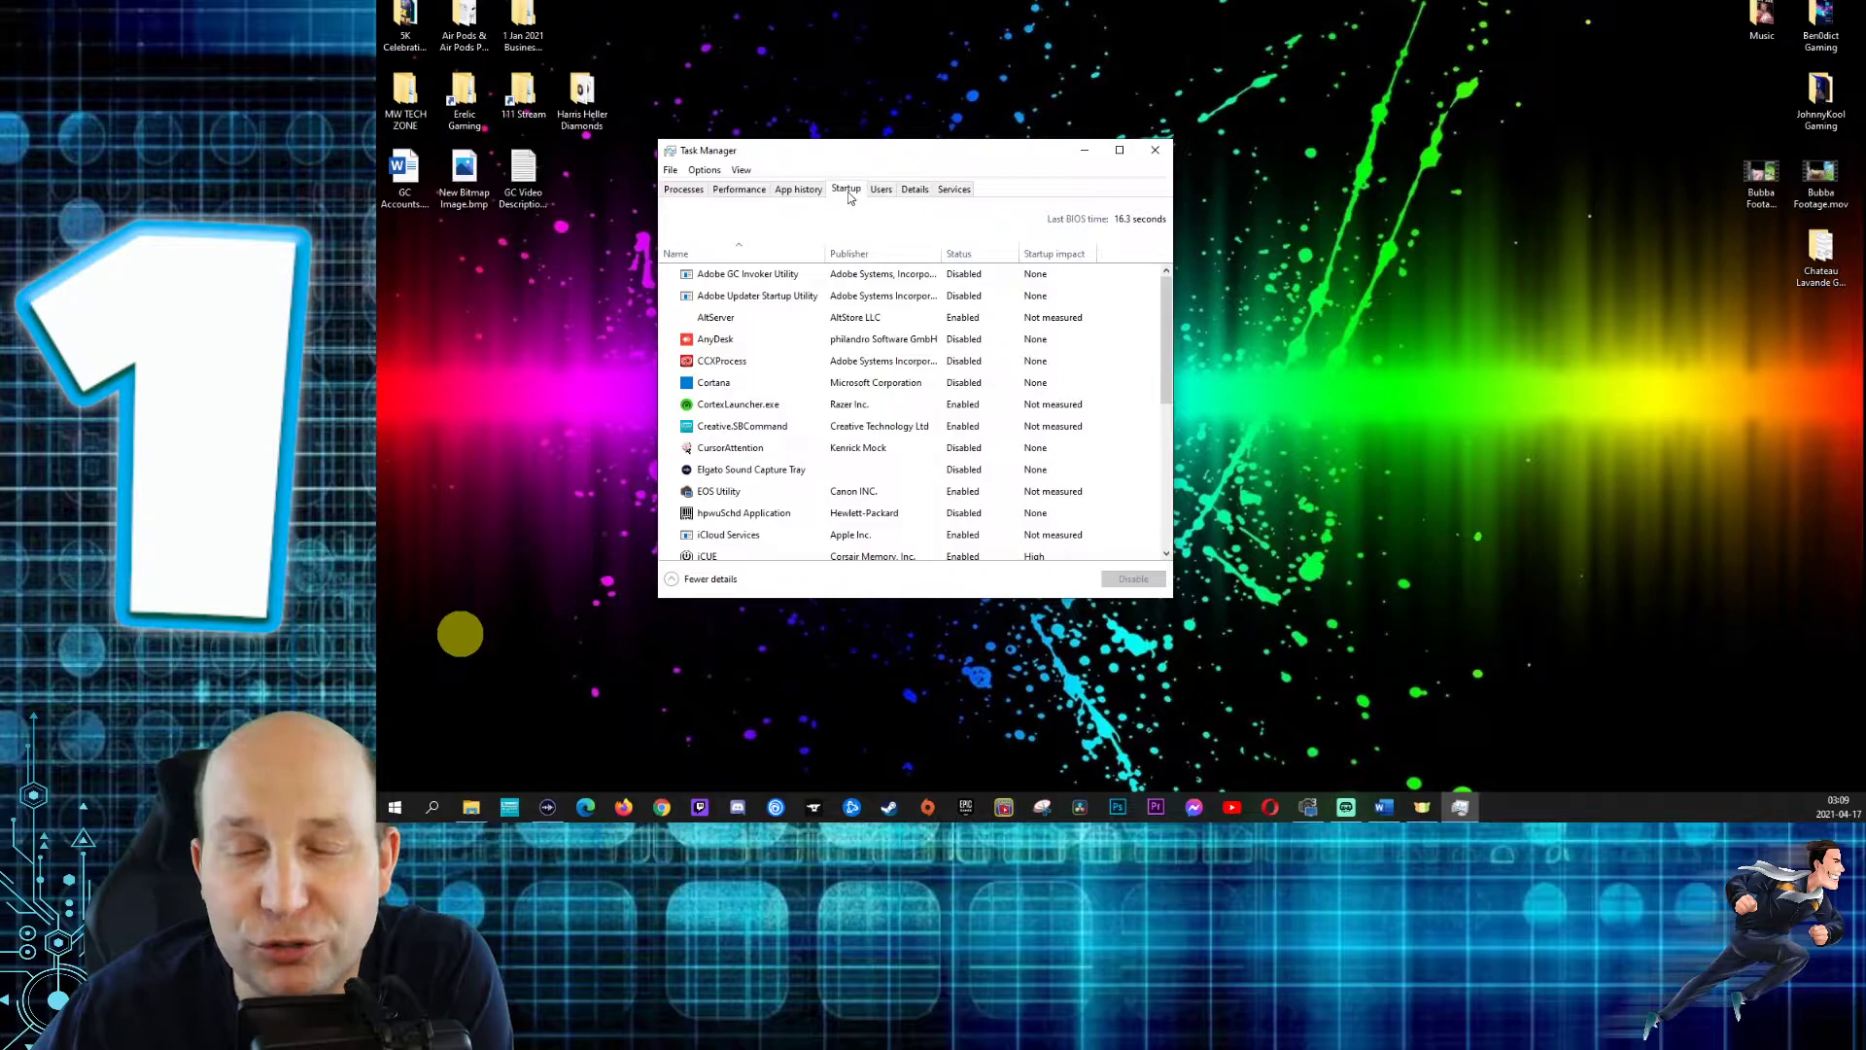
left_click(1118, 149)
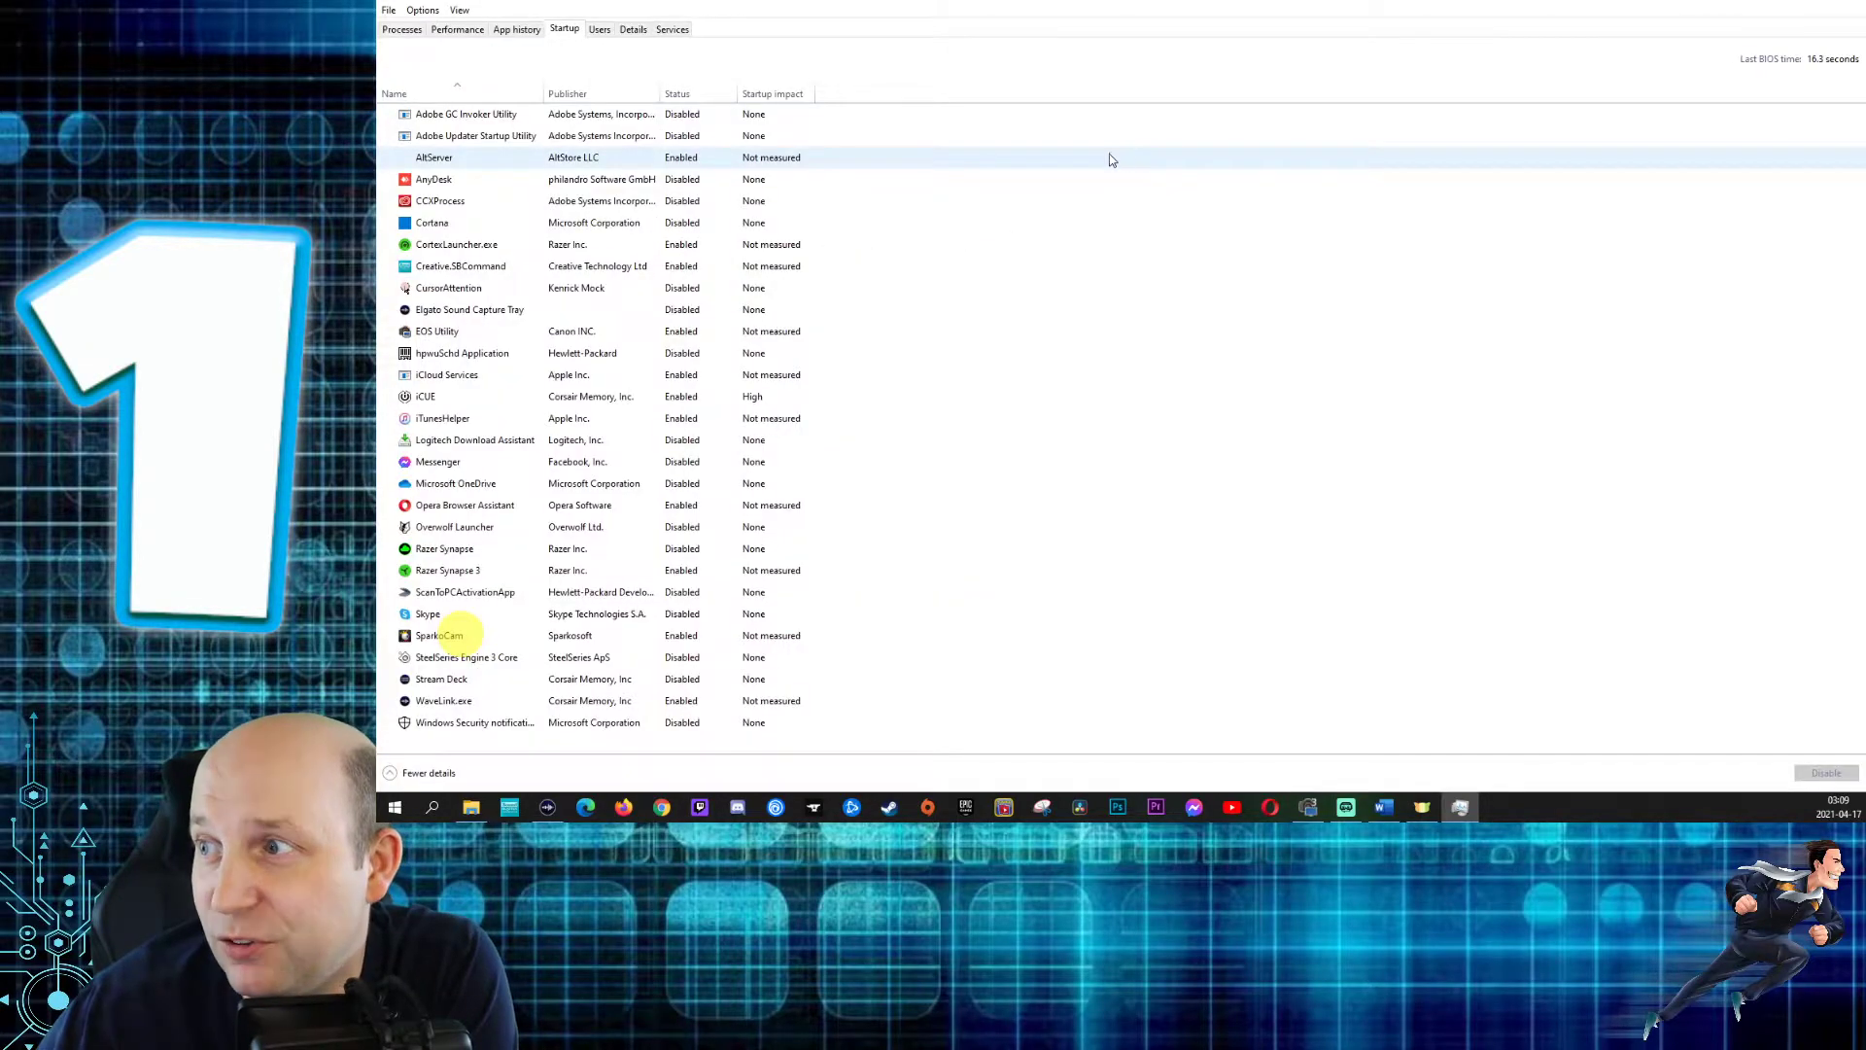
- Check the iTunesHelper startup entry's options without changing them, then search Windows for cmd
right_click(708, 420)
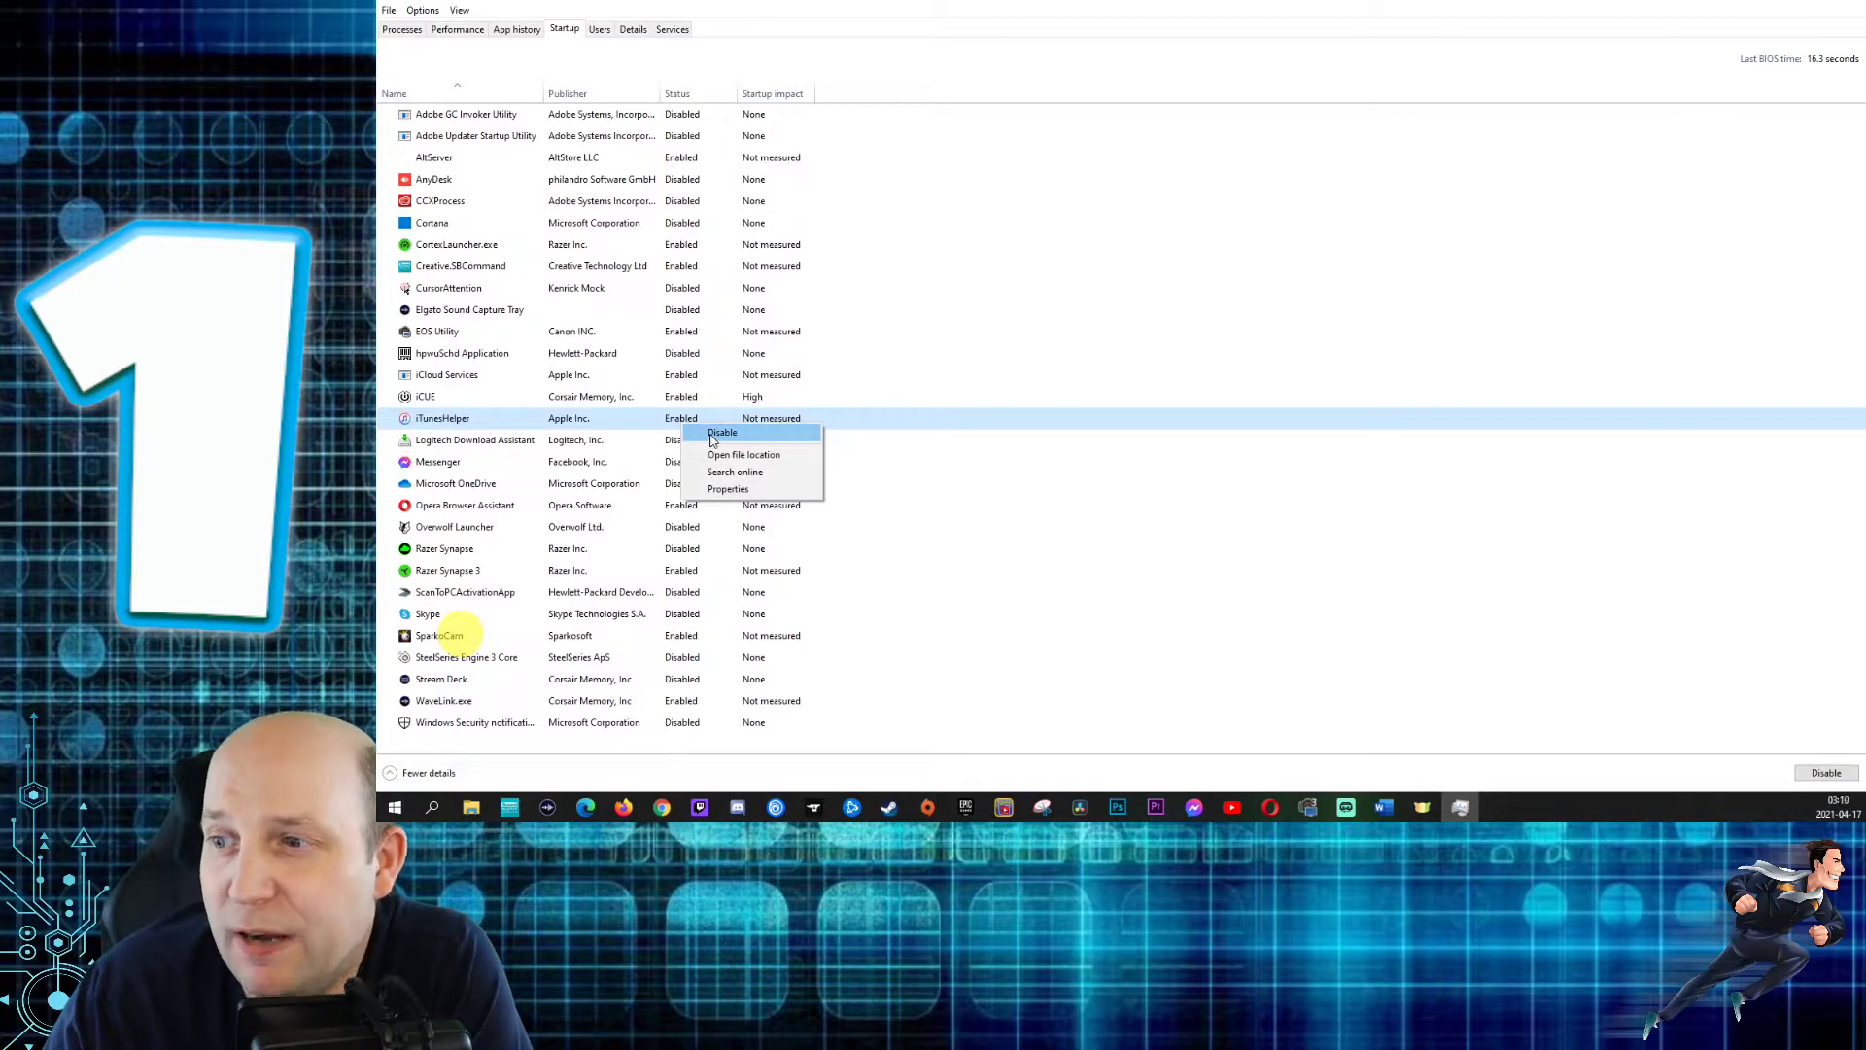
key("Escape")
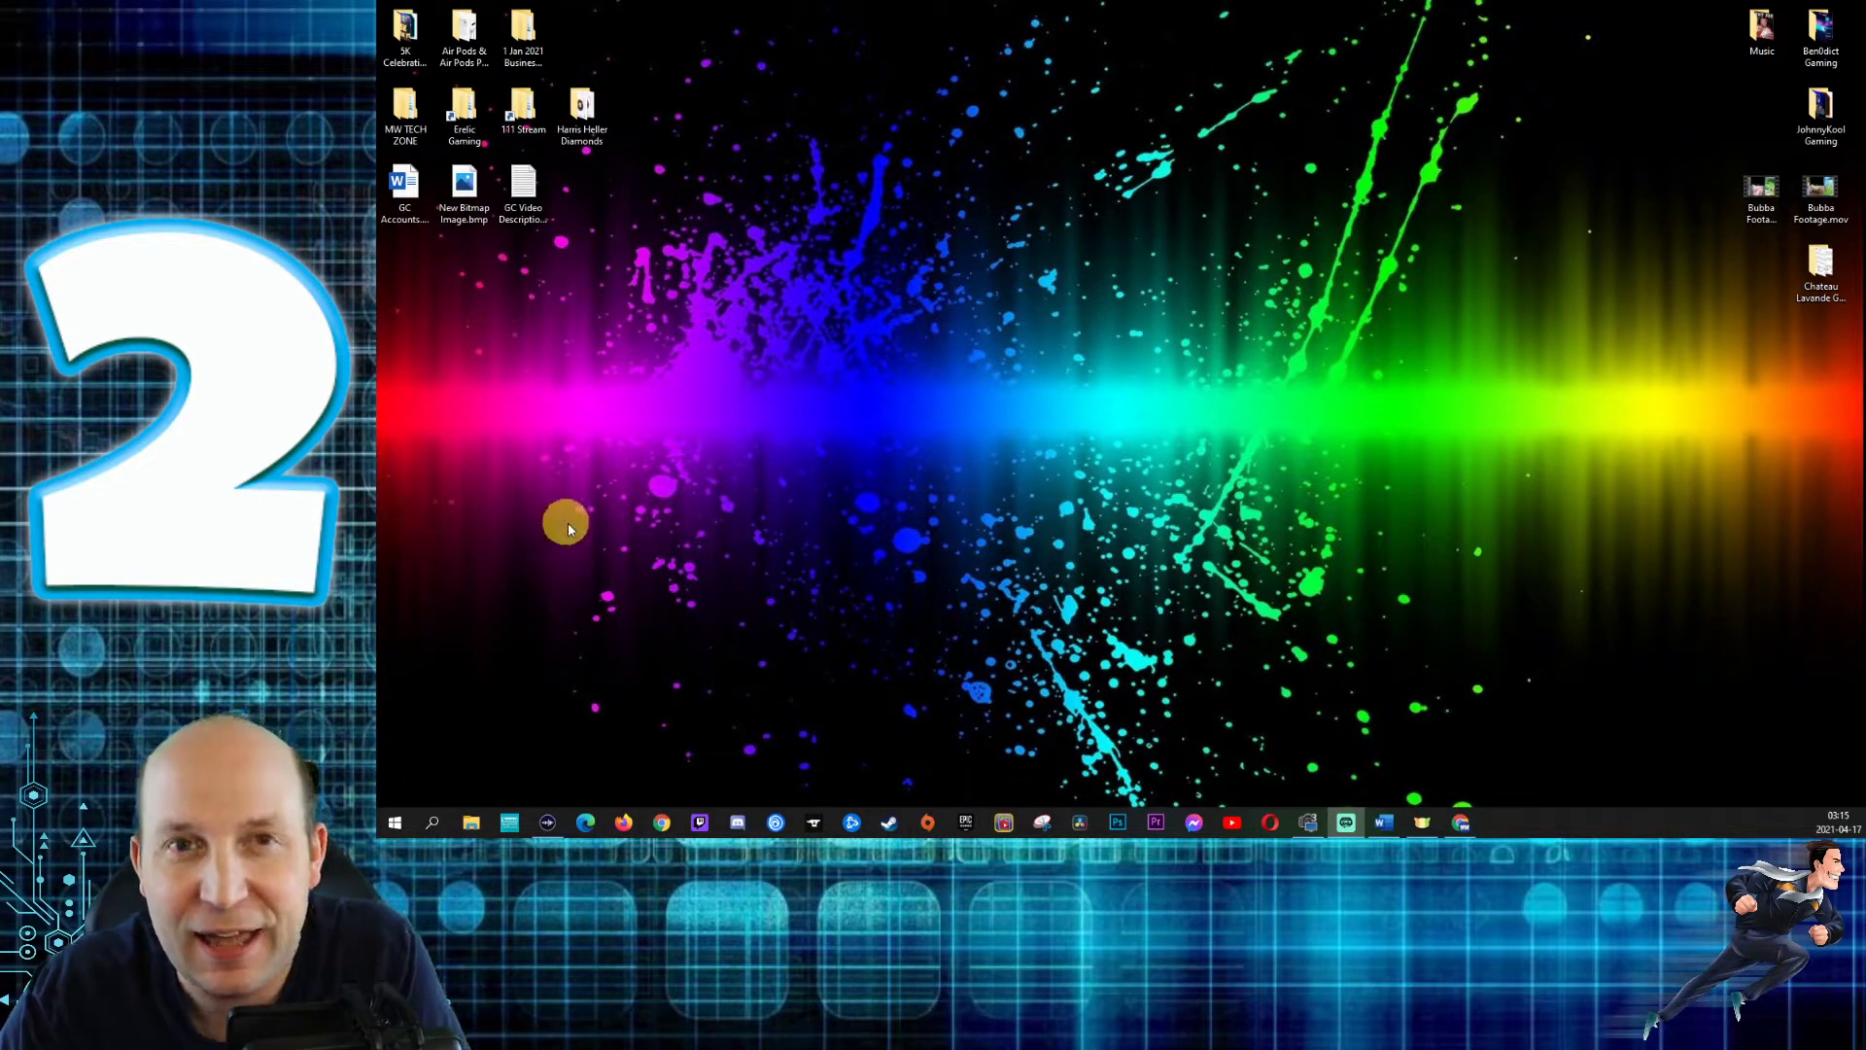
left_click(431, 824)
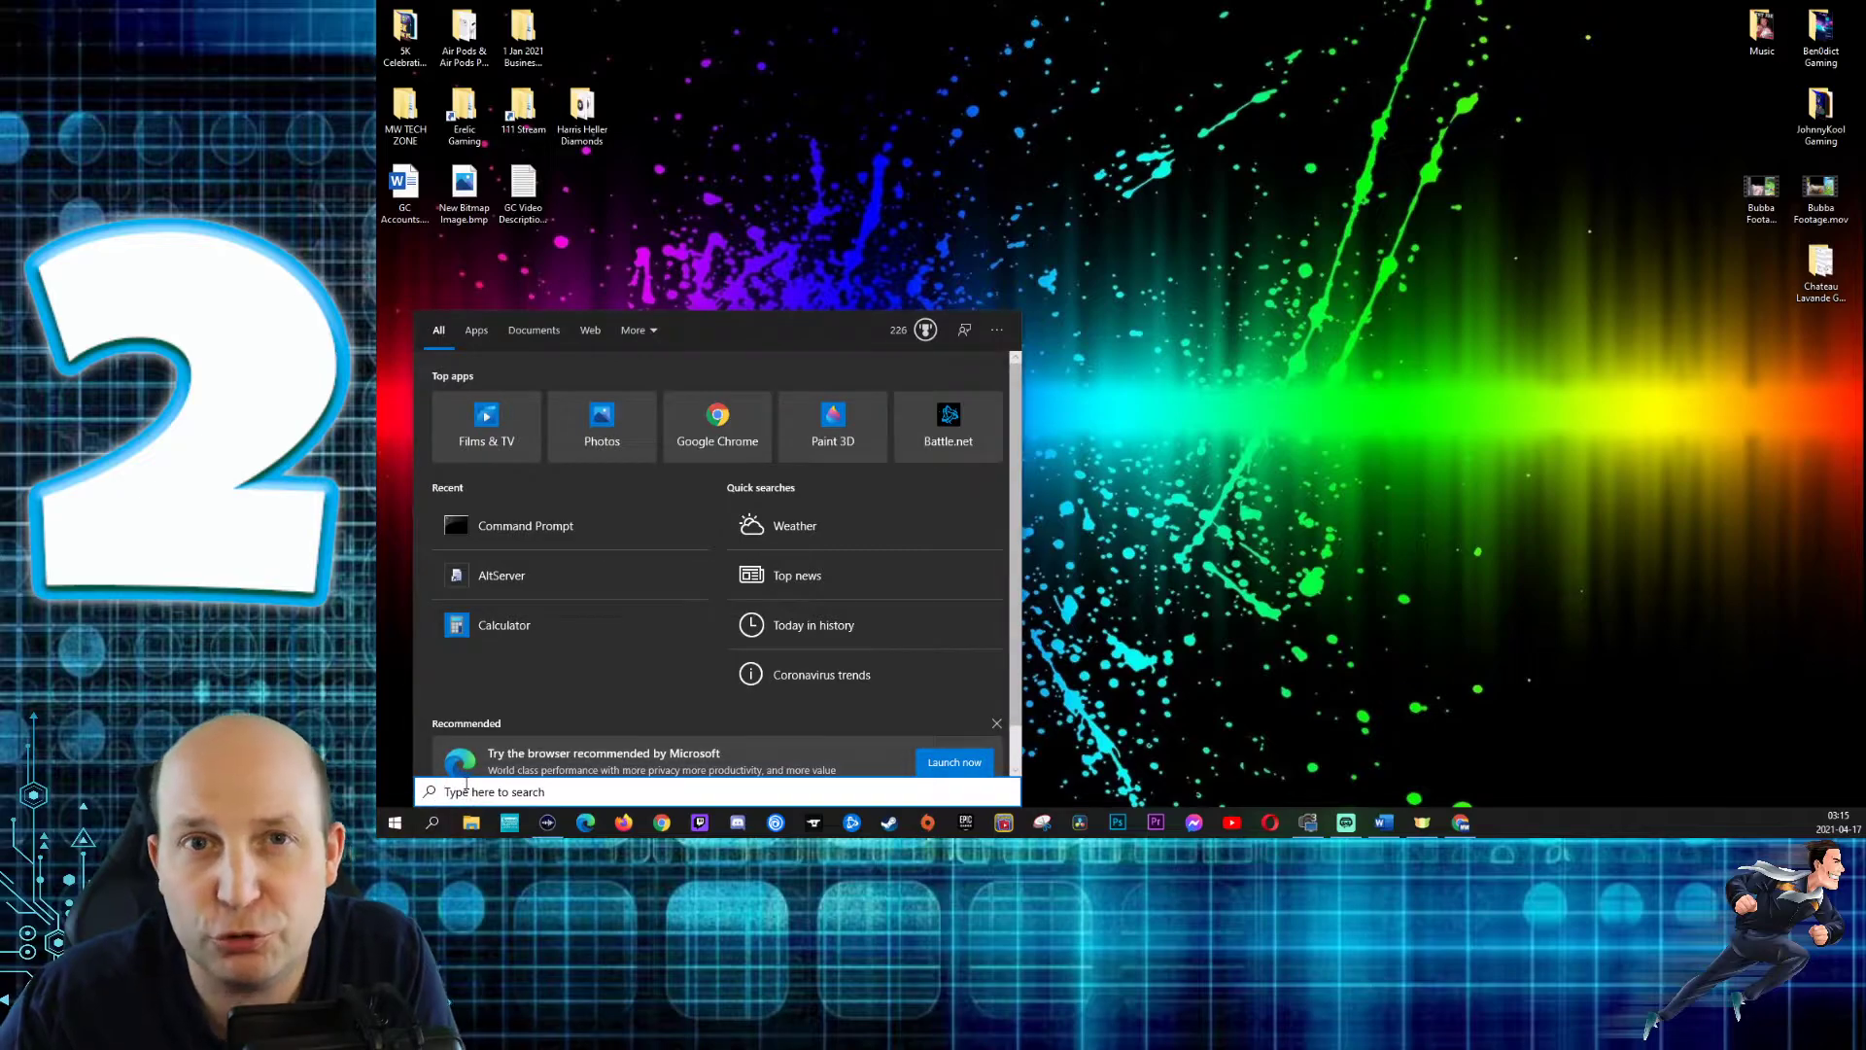
type("cmd")
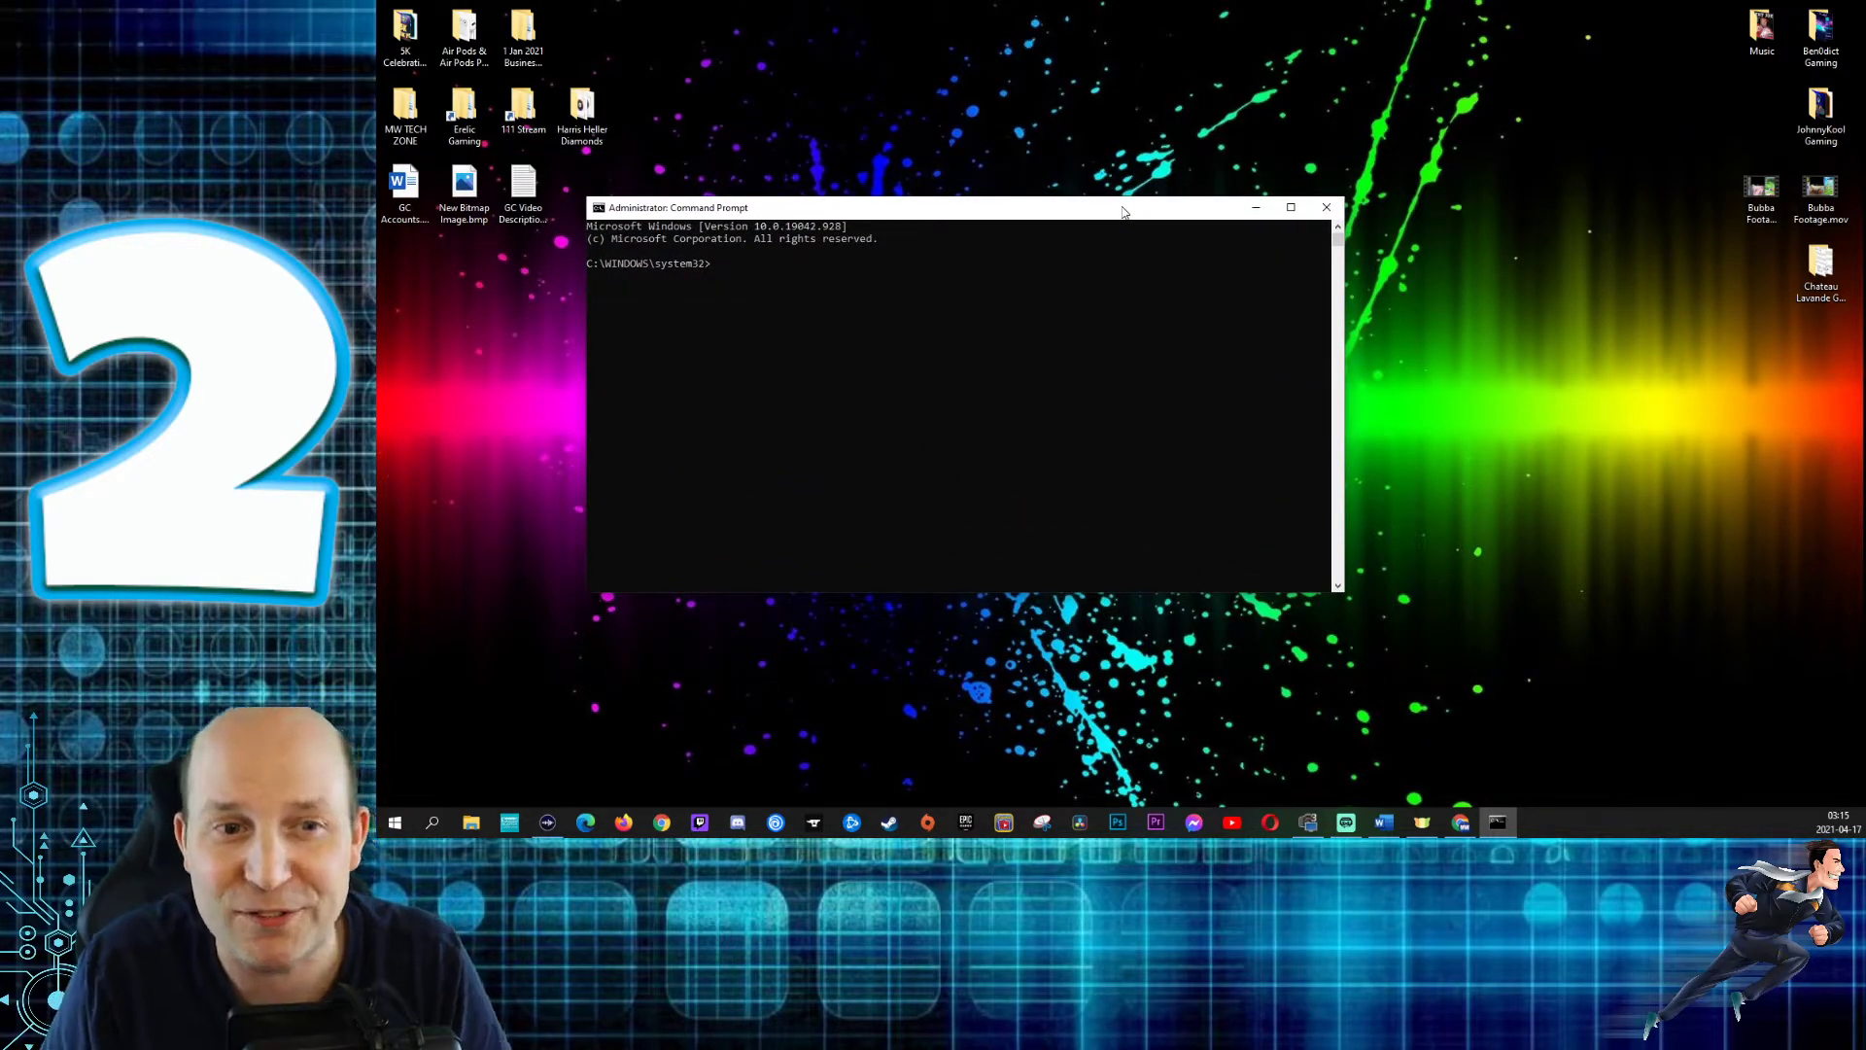
- Run chkdsk at the administrator prompt and confirm it finds no file system problems
type("ch")
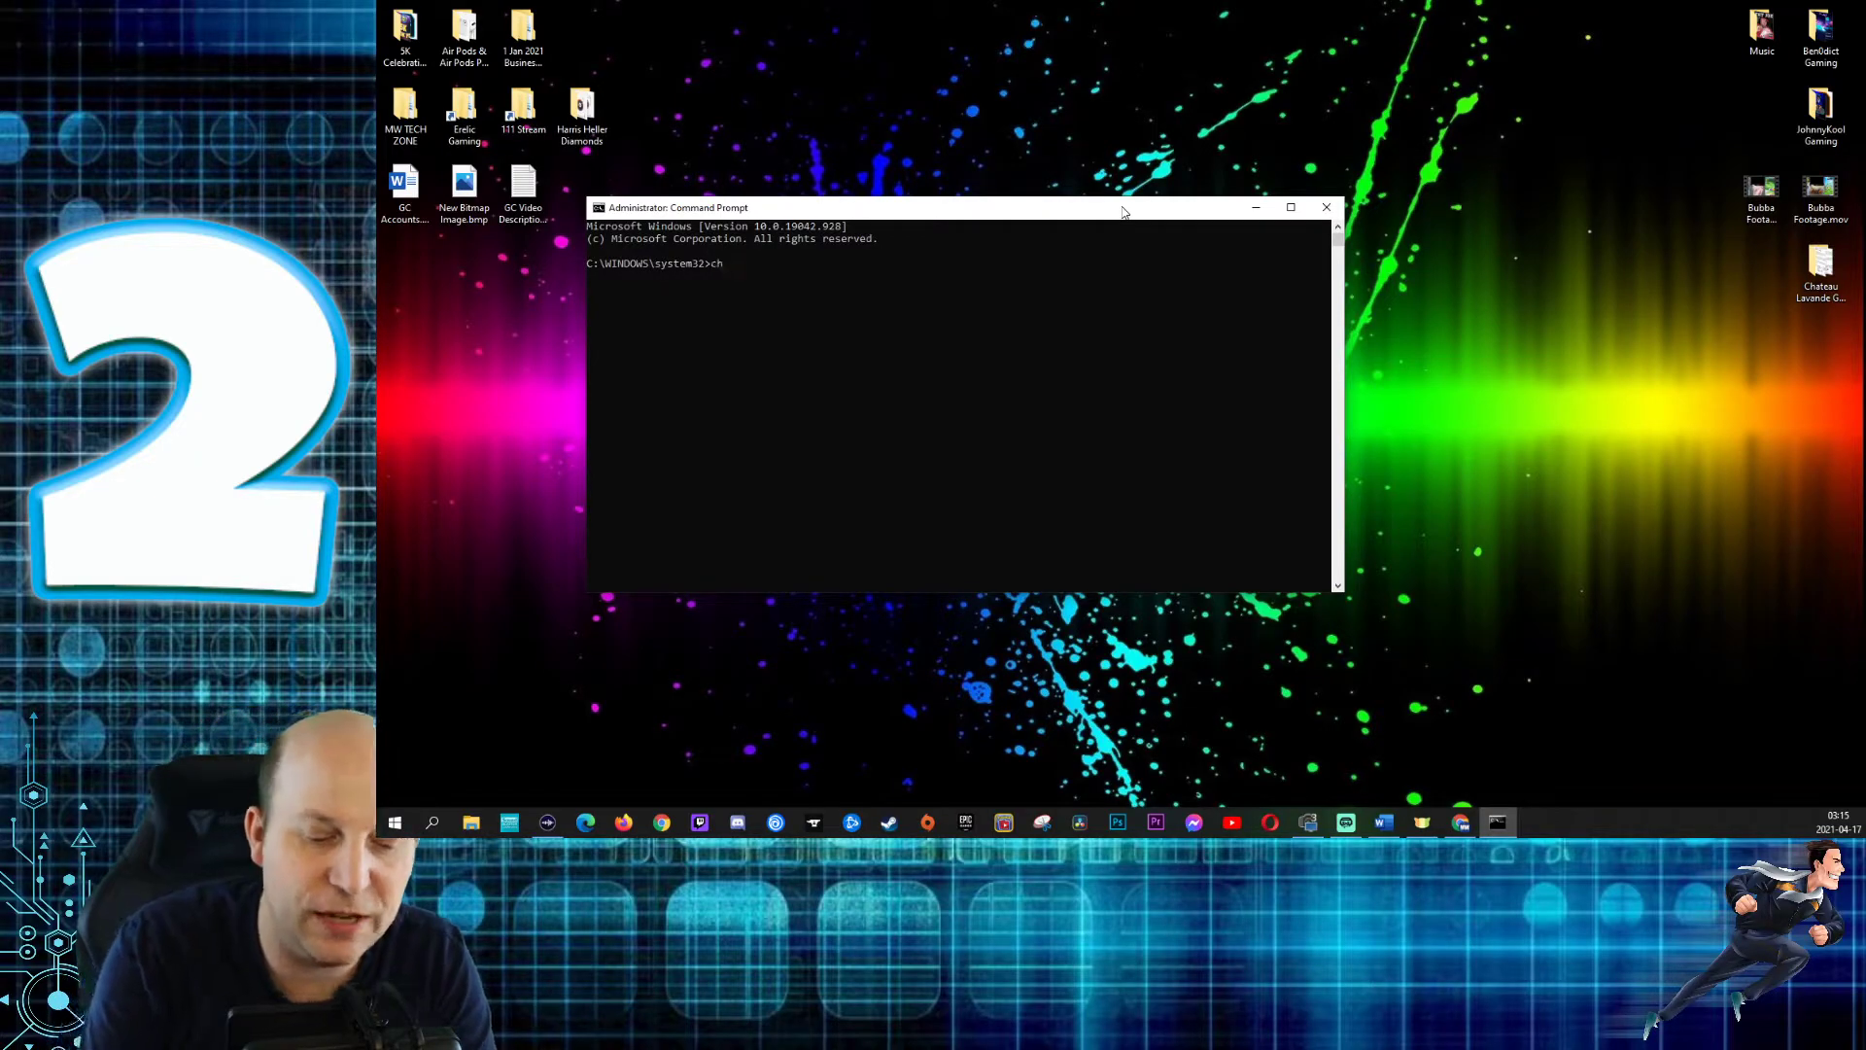
type("kdsk")
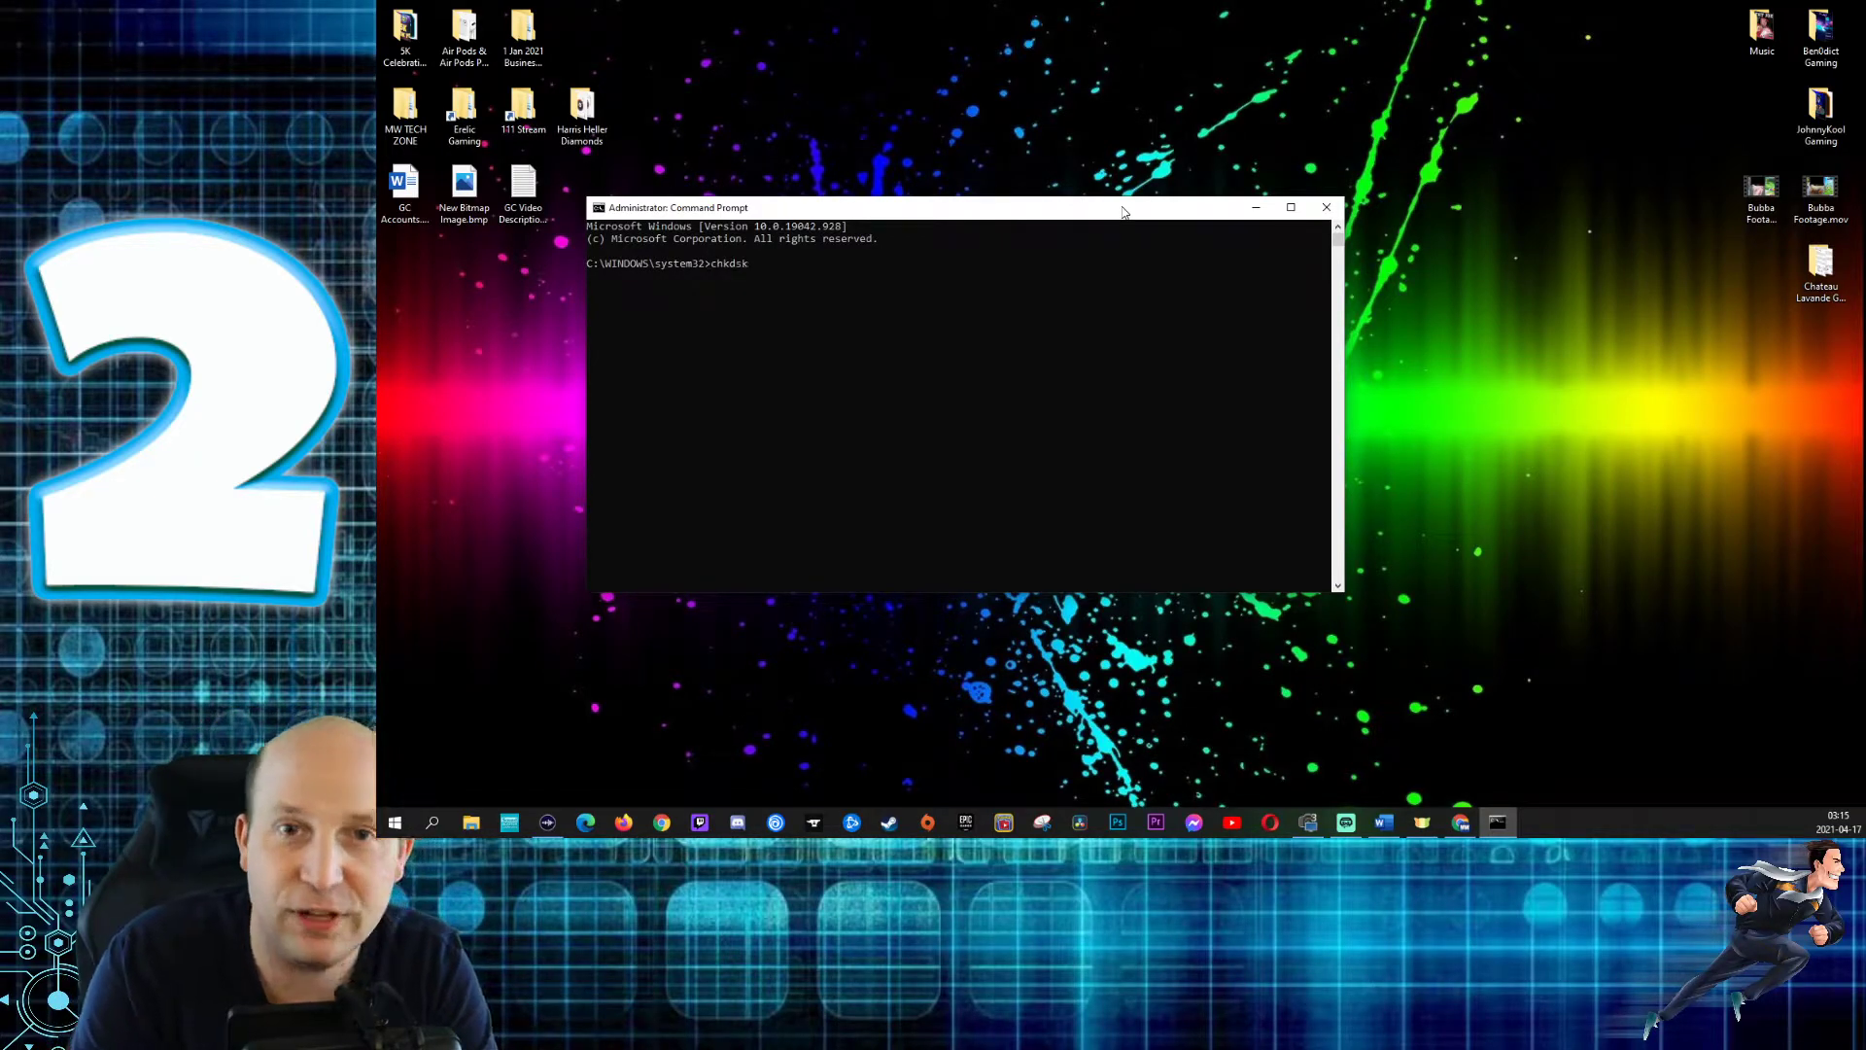
key("Return")
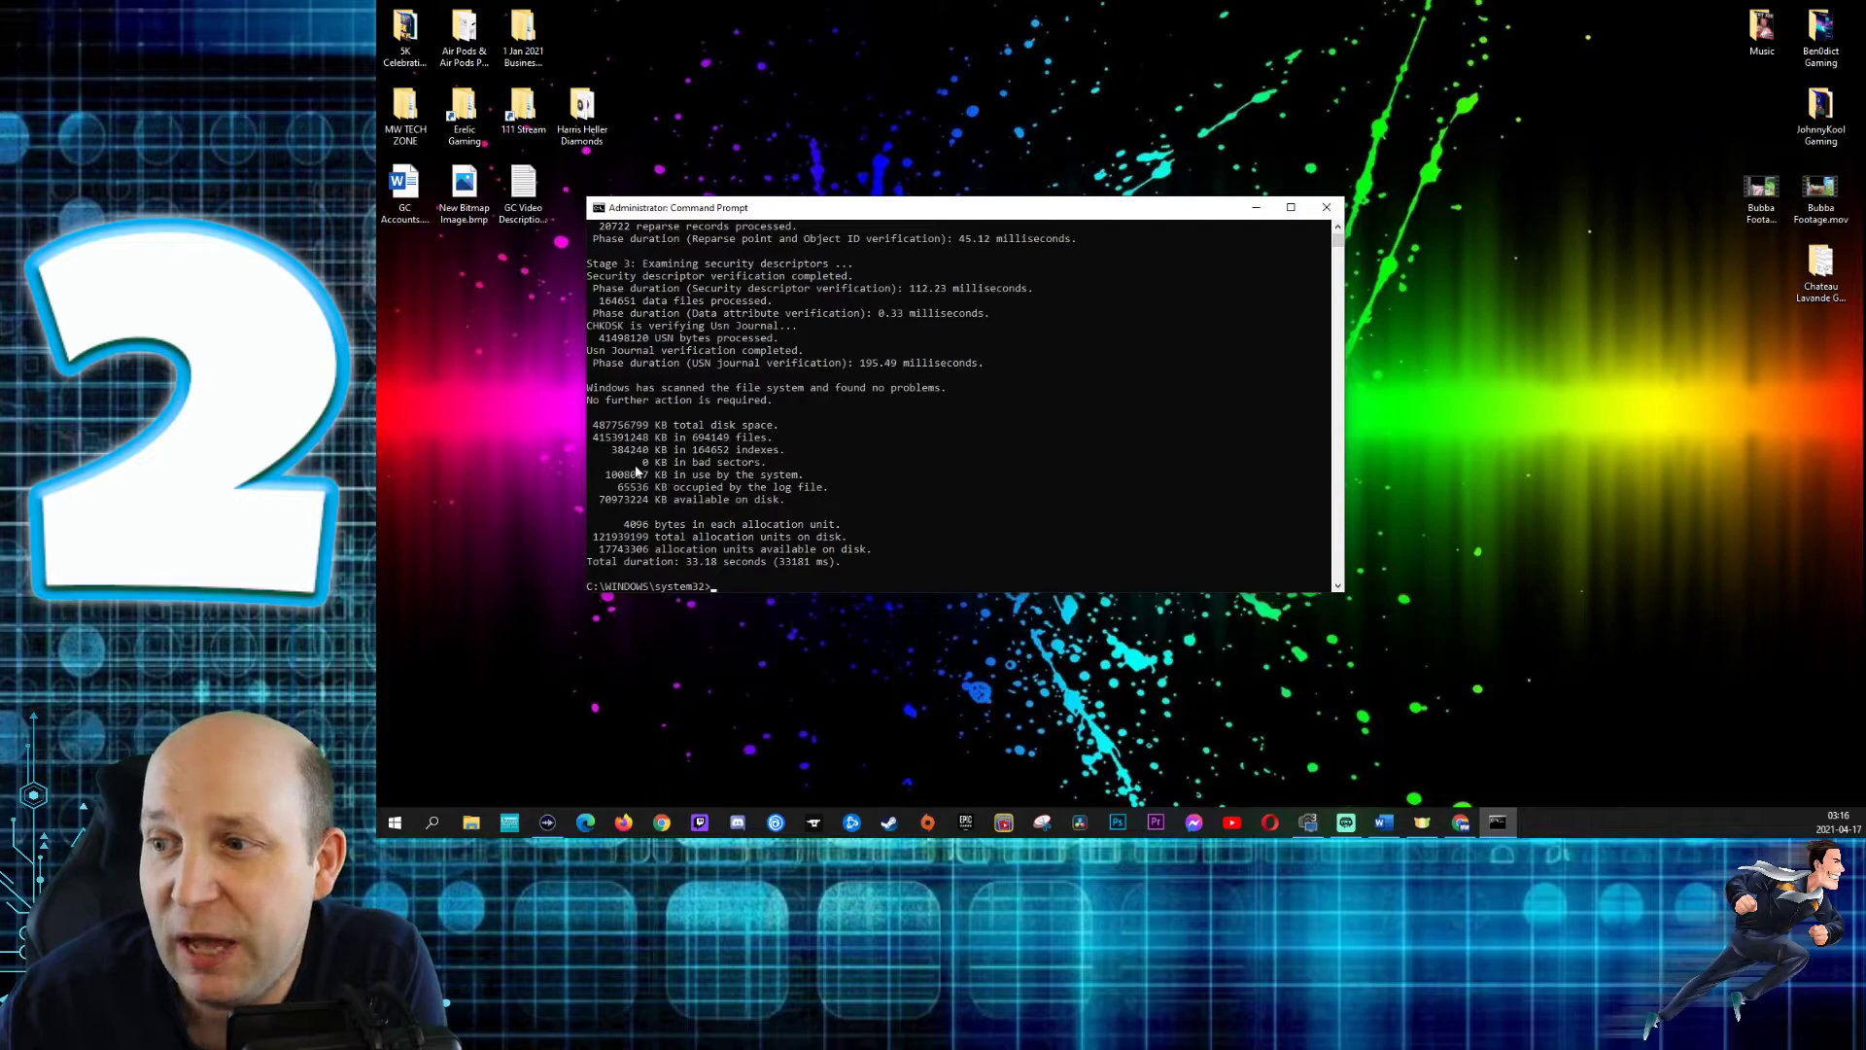
left_click(514, 463)
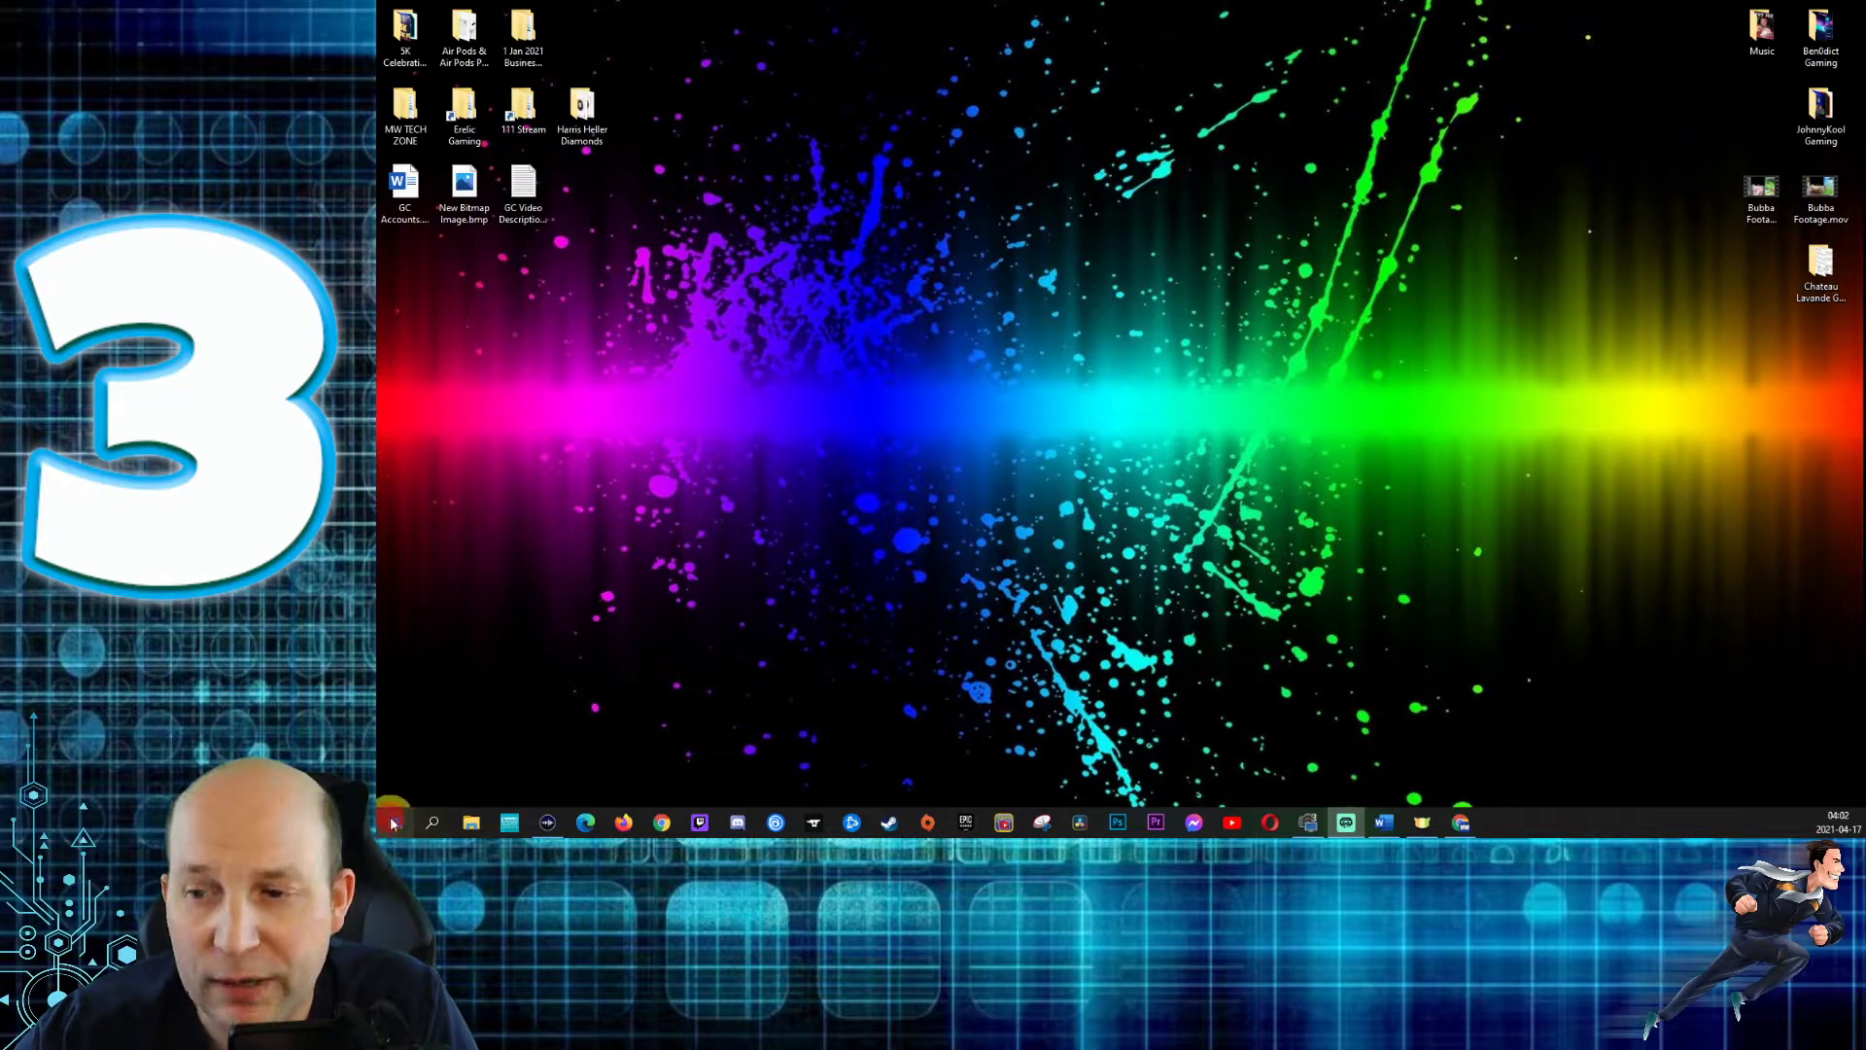
- Go to Settings > System > Storage and launch Optimize Drives from the Storage page
left_click(394, 825)
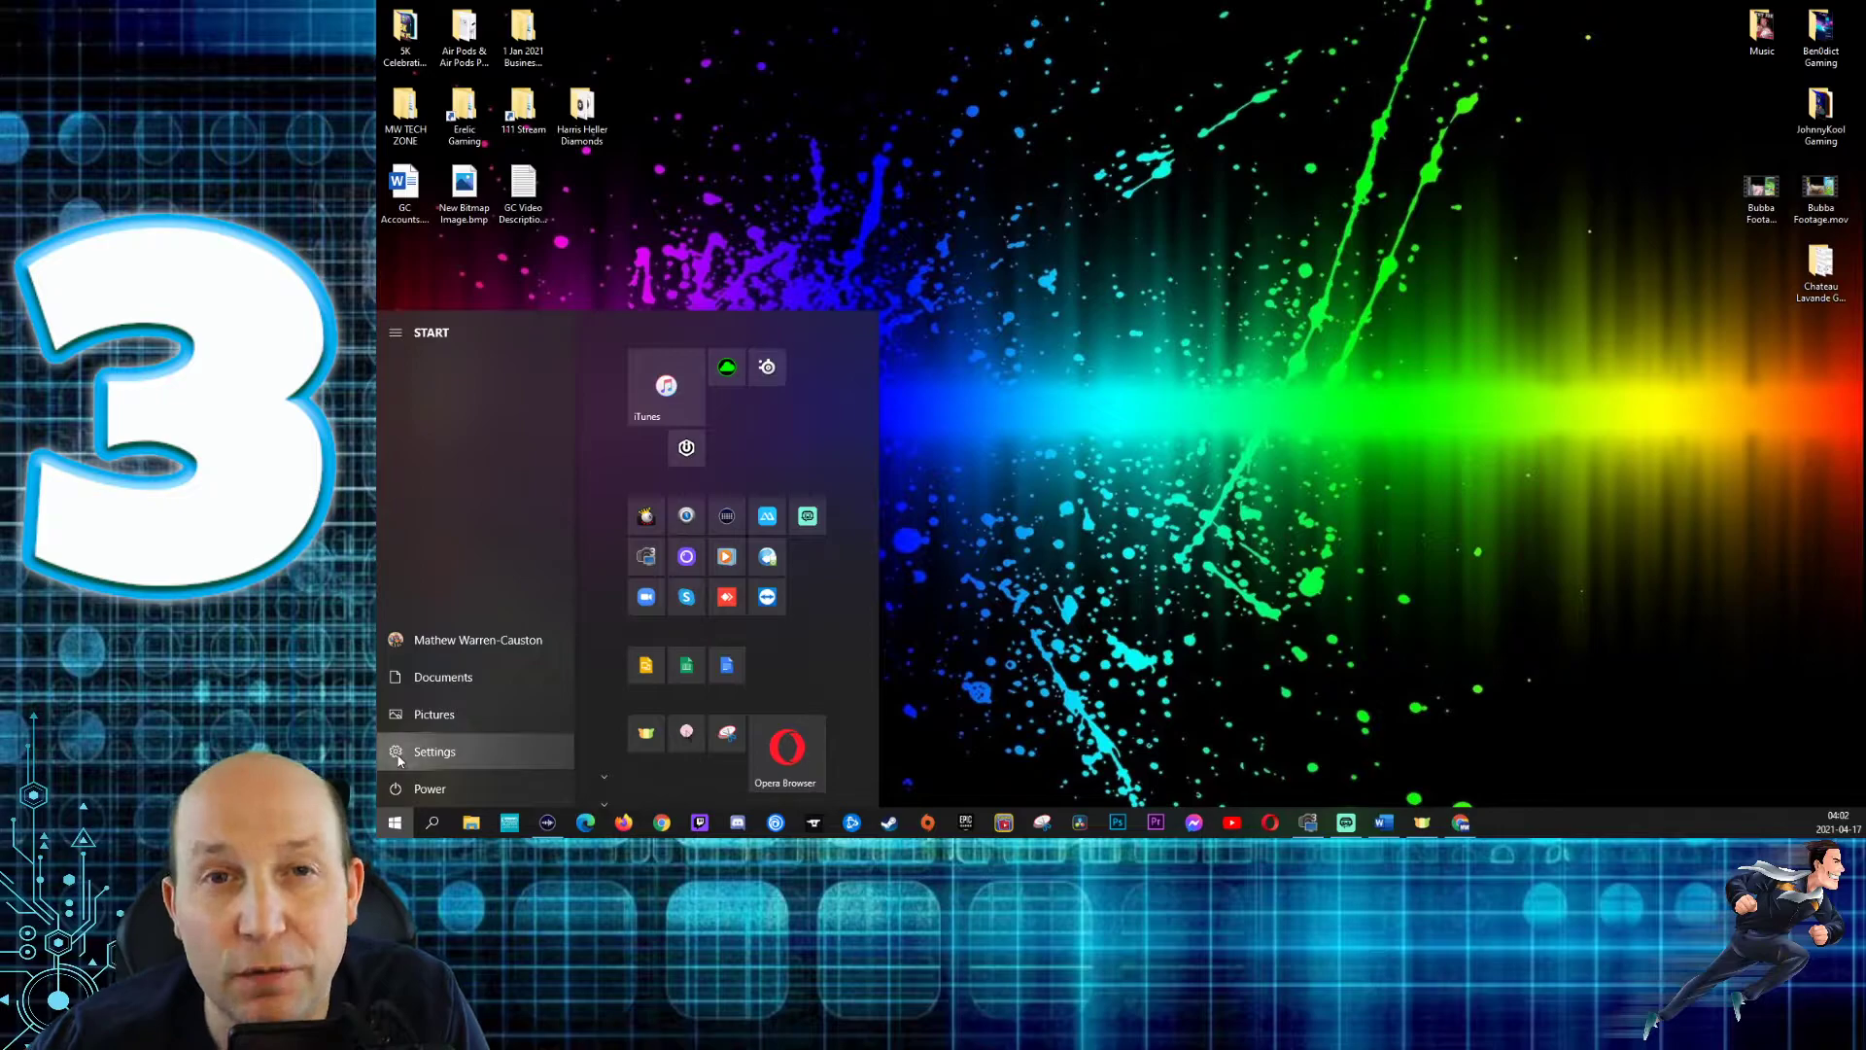
left_click(418, 751)
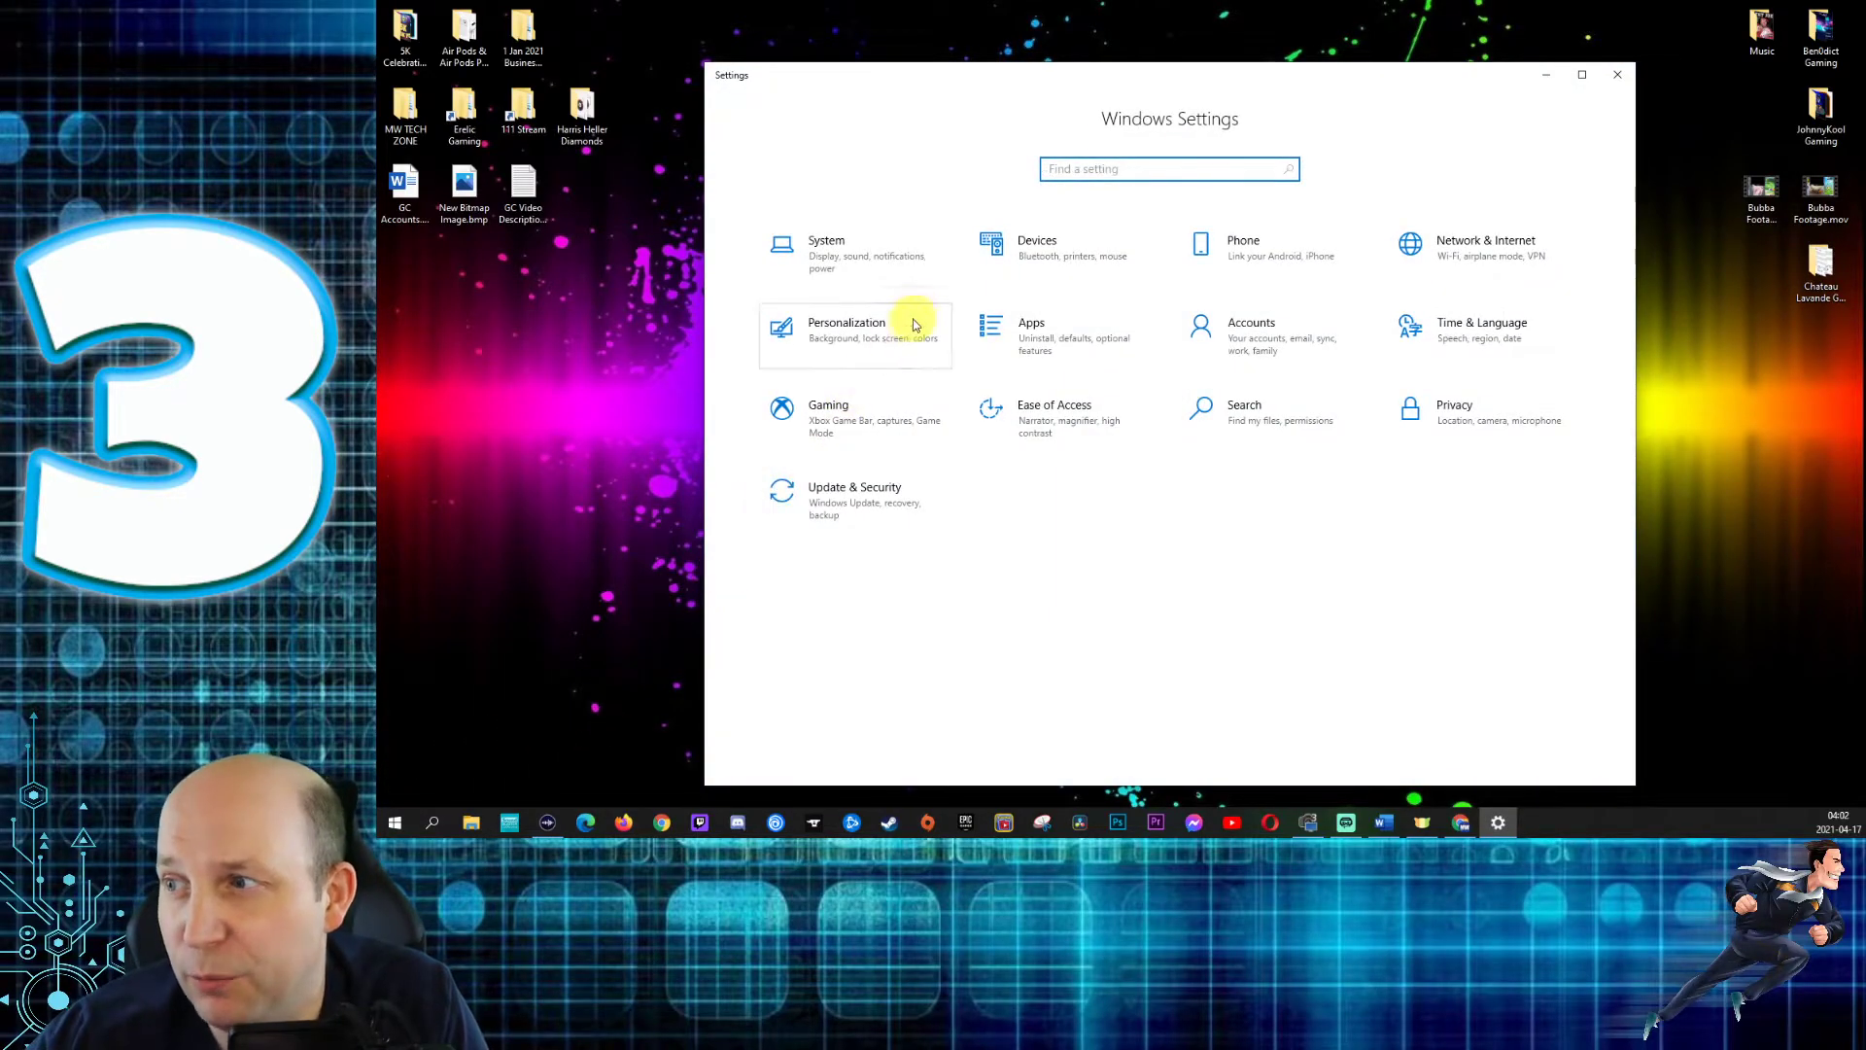
left_click(854, 268)
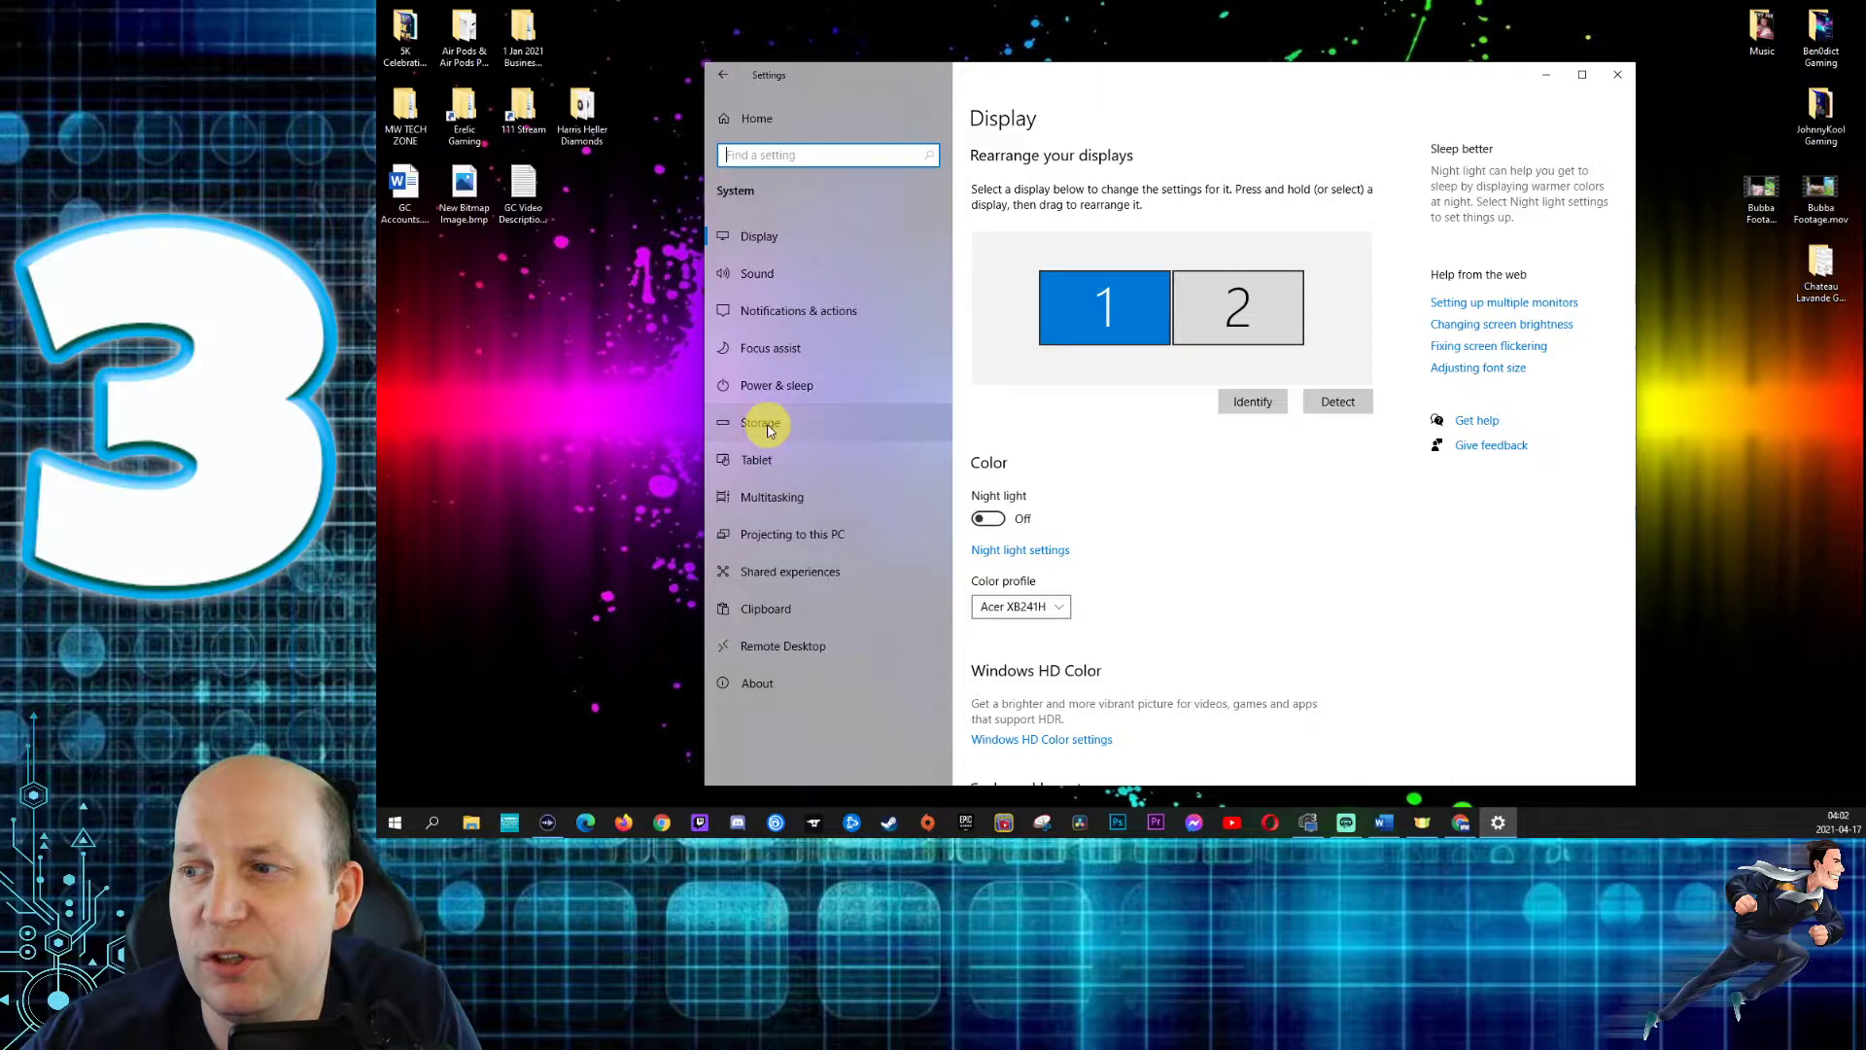
left_click(767, 429)
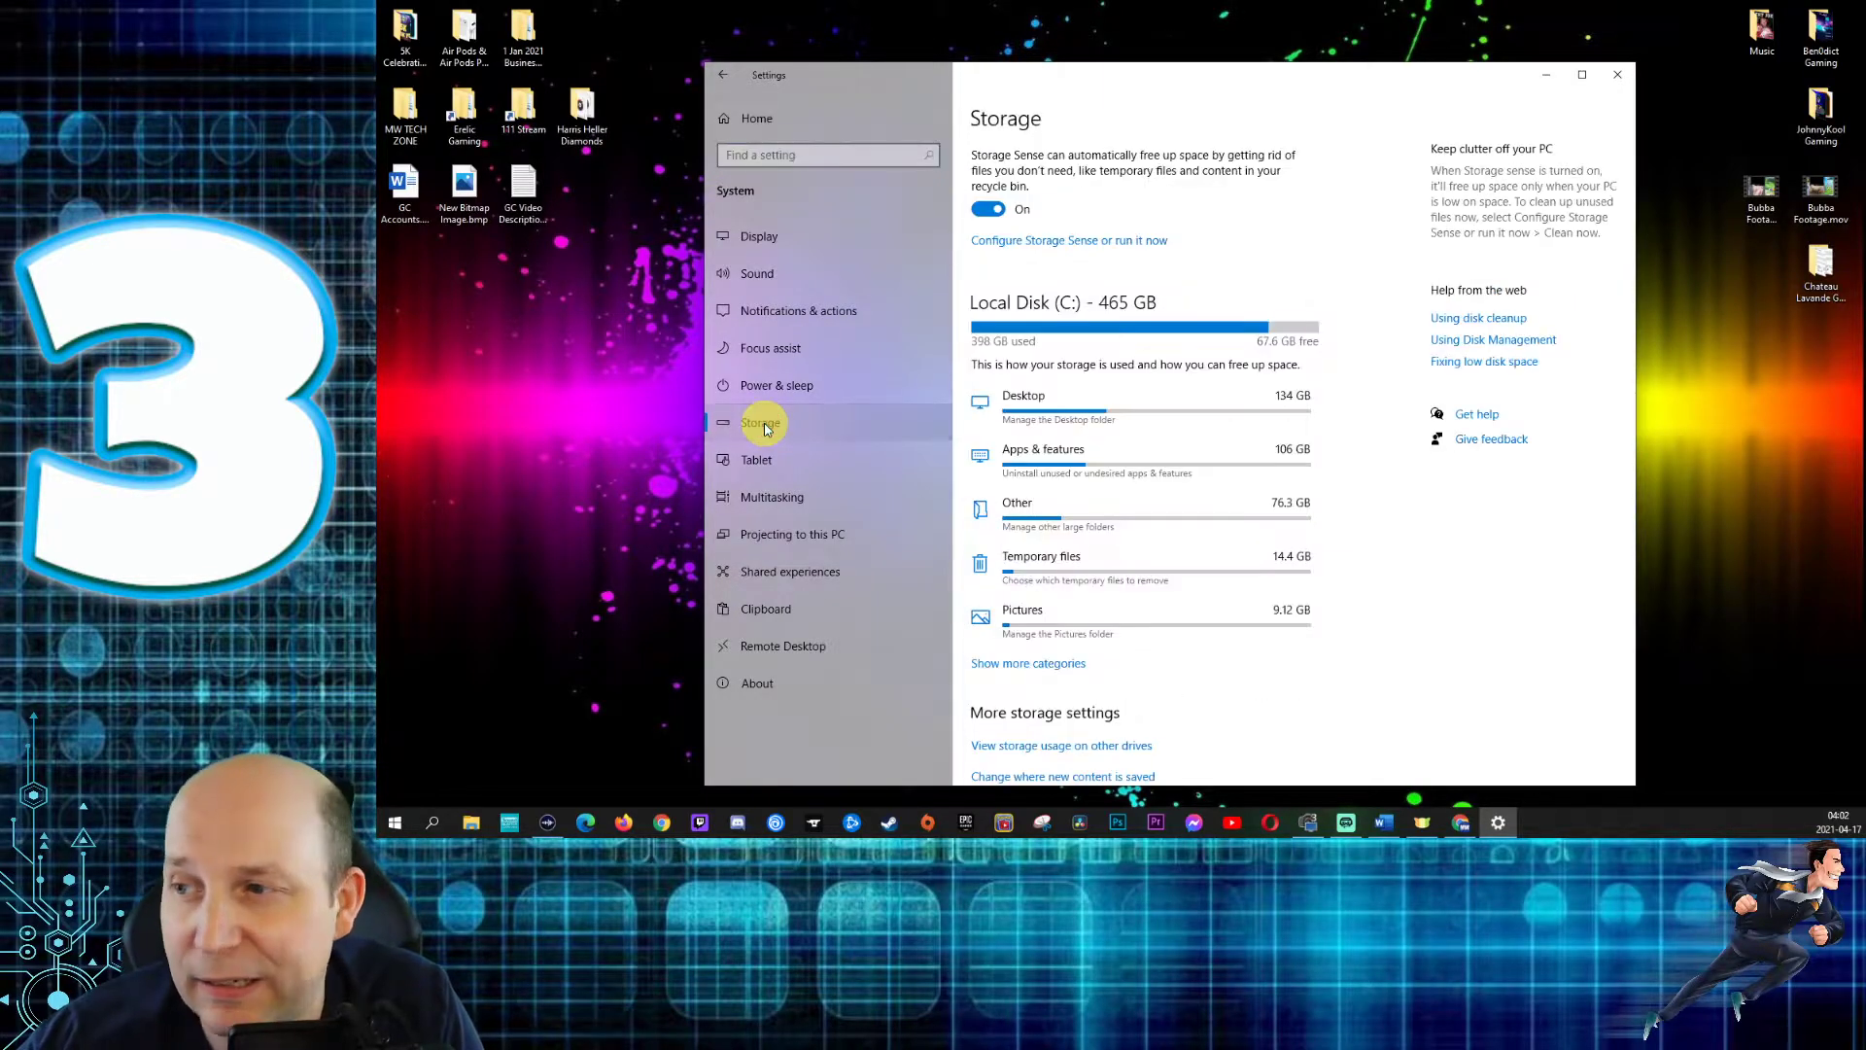
scroll(1069, 466, "down", 3)
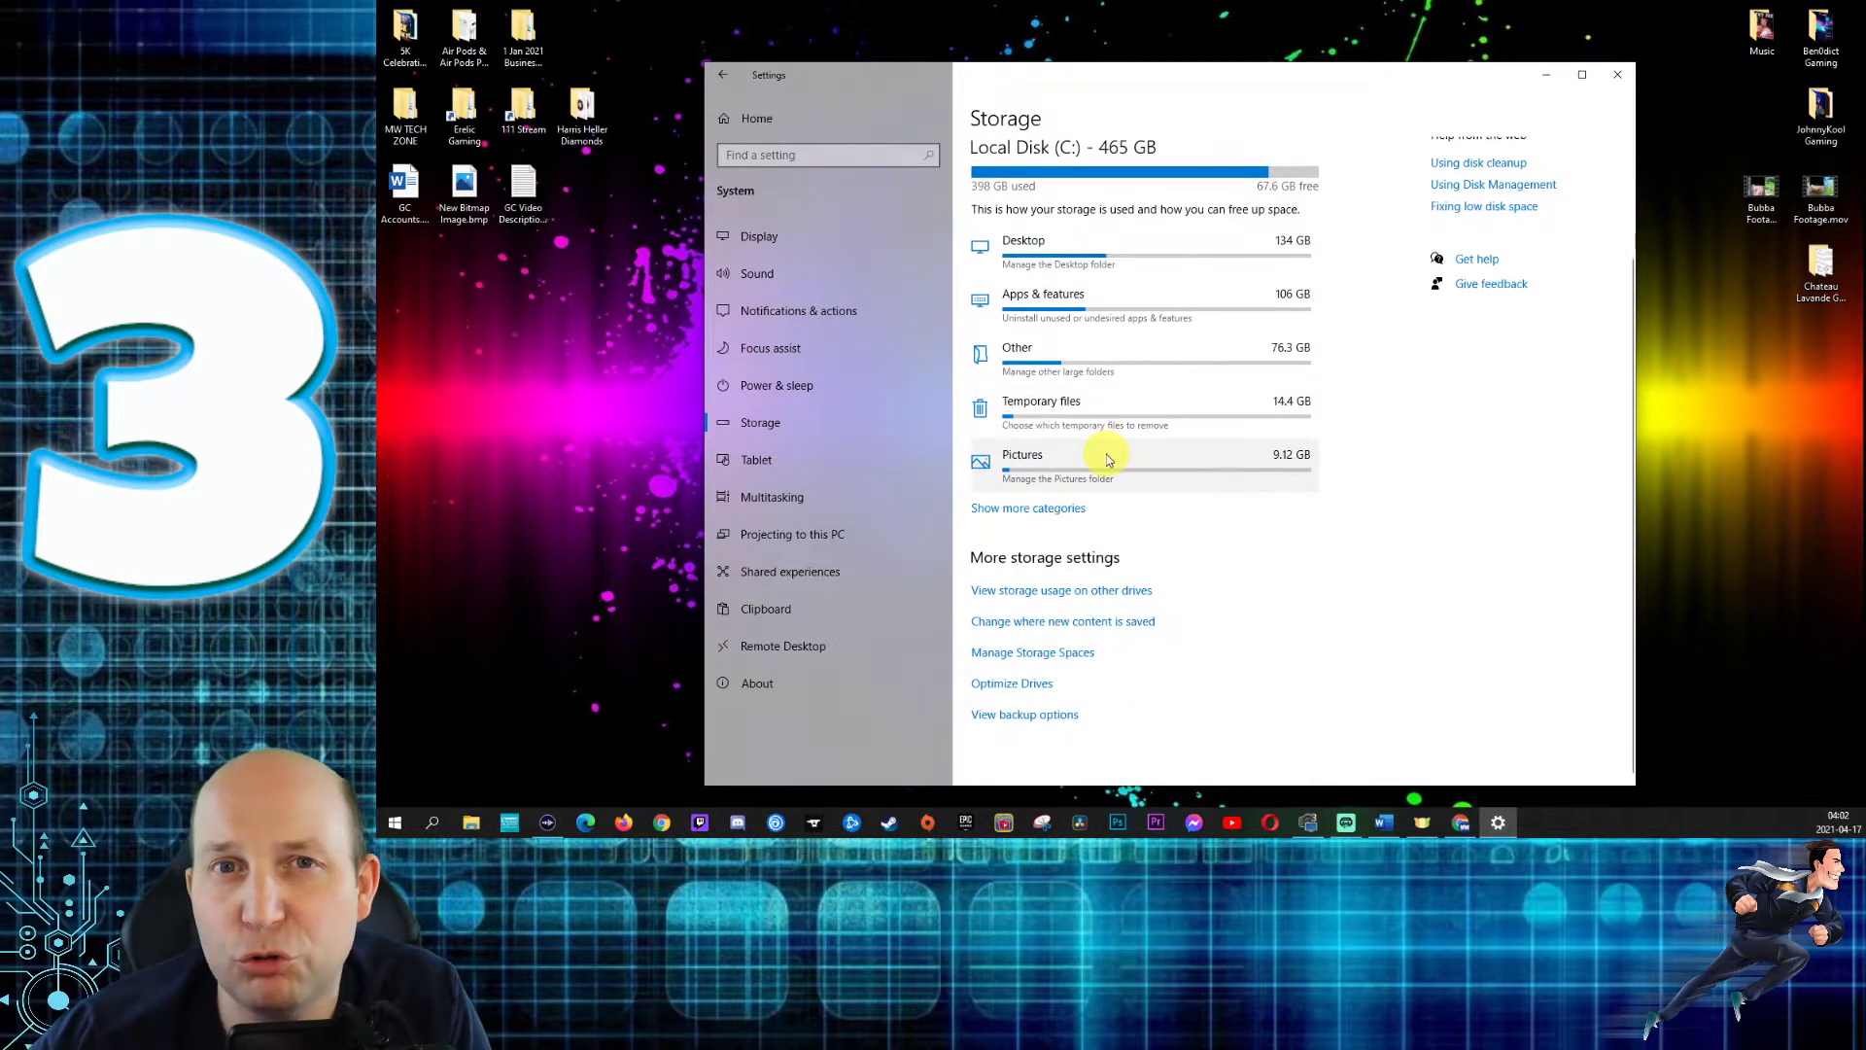
left_click(1038, 686)
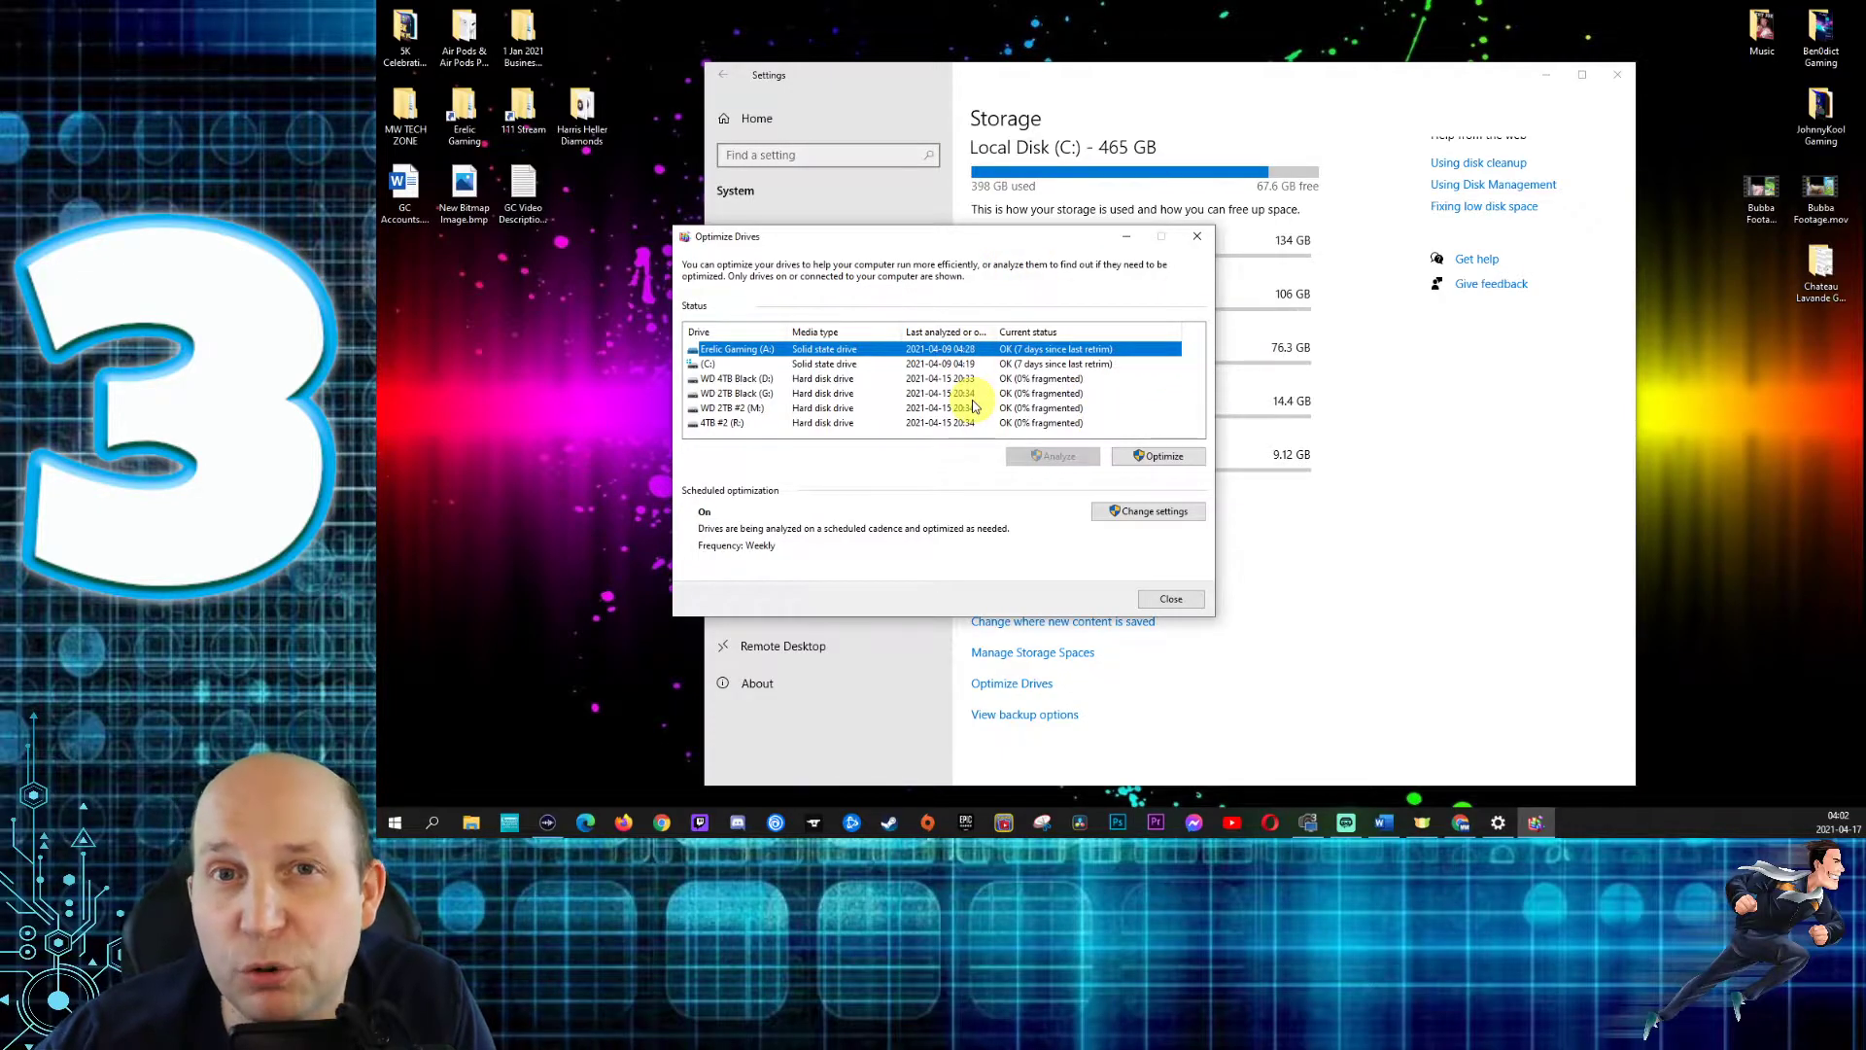
- Optimize the A: and C: SSDs, then select the WD 4TB Black (D:) hard drive
left_click(1156, 456)
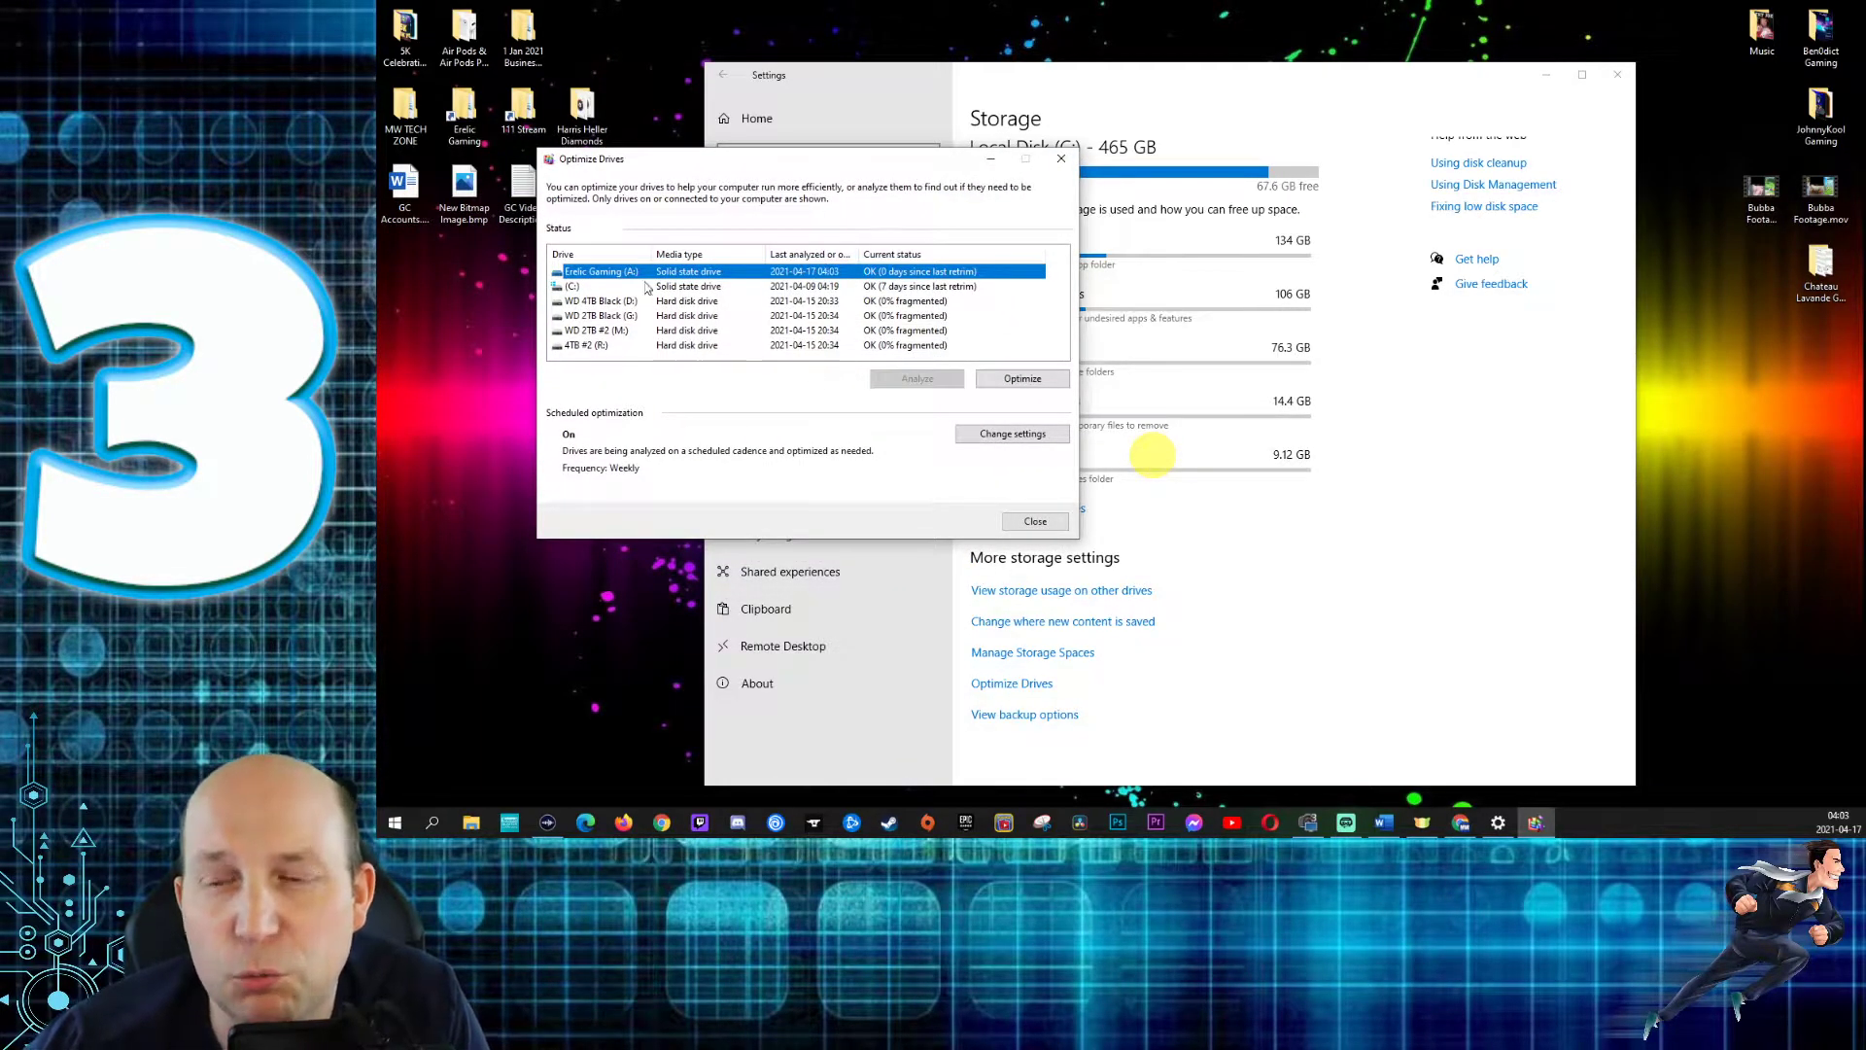
left_click(580, 290)
left_click(1001, 379)
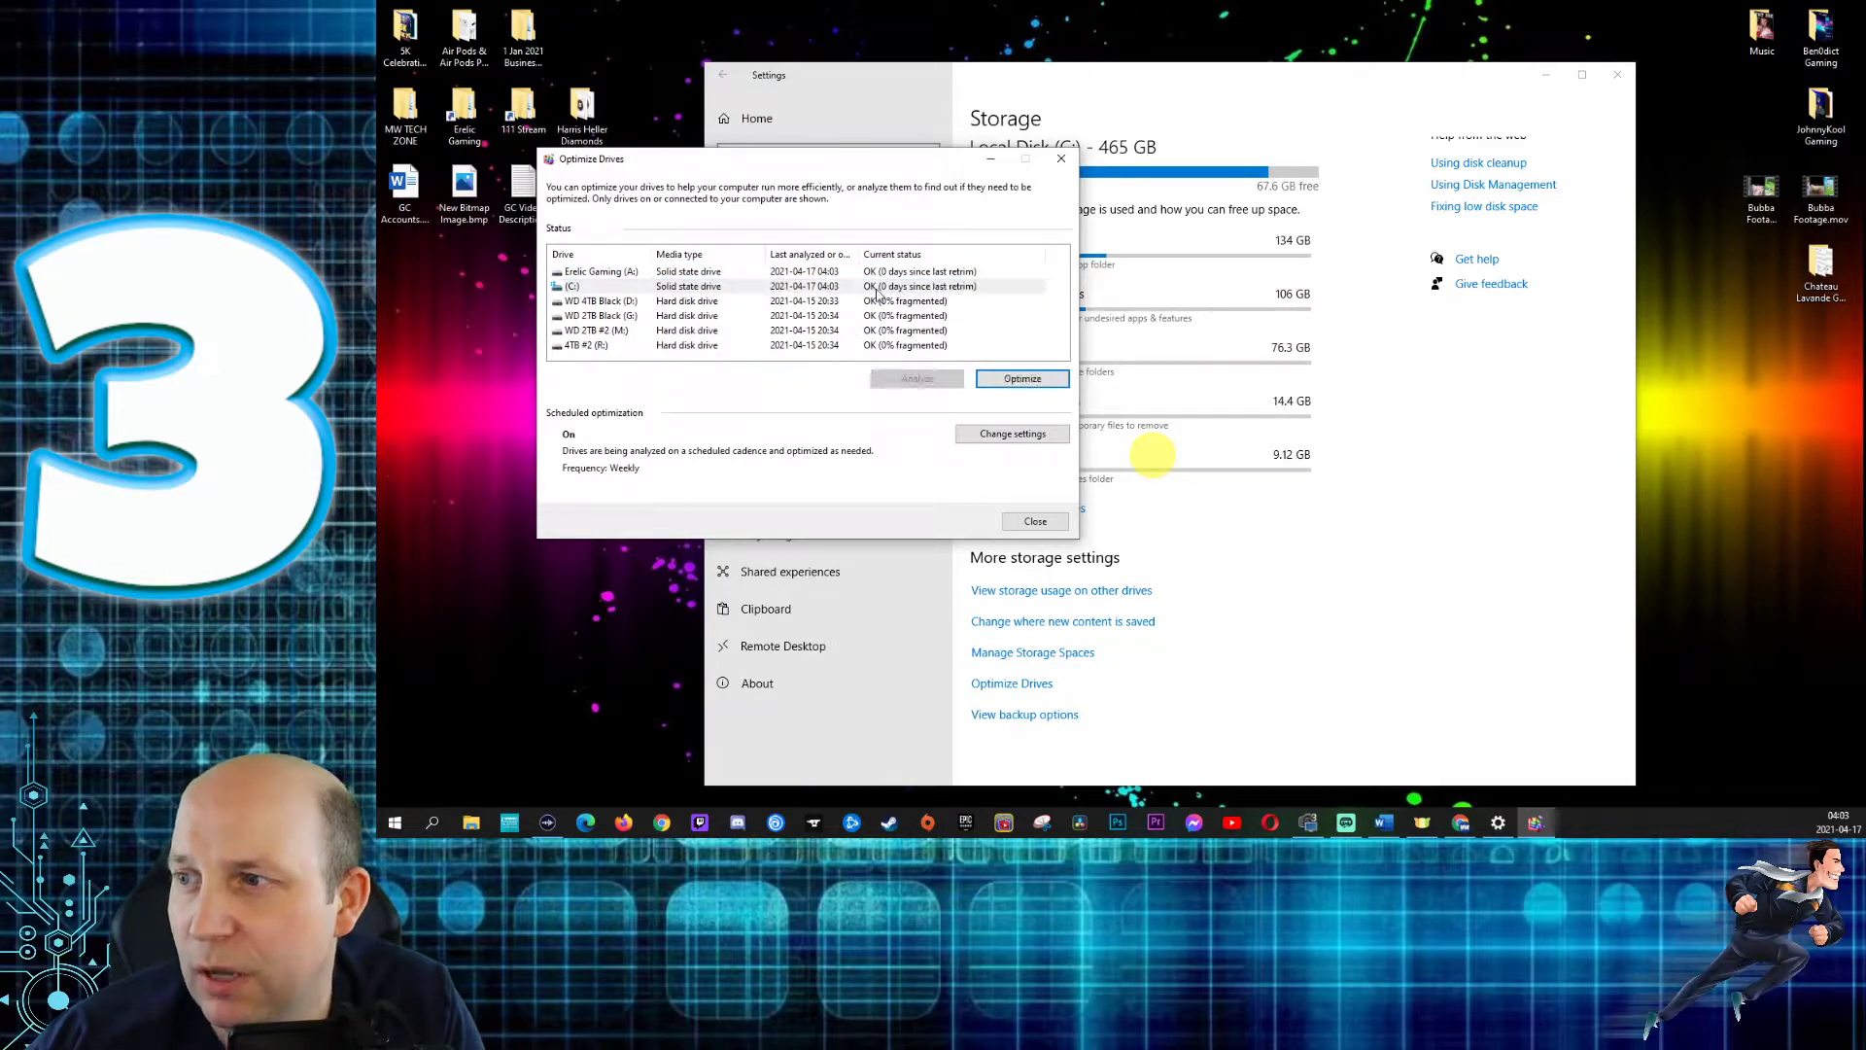
left_click(592, 302)
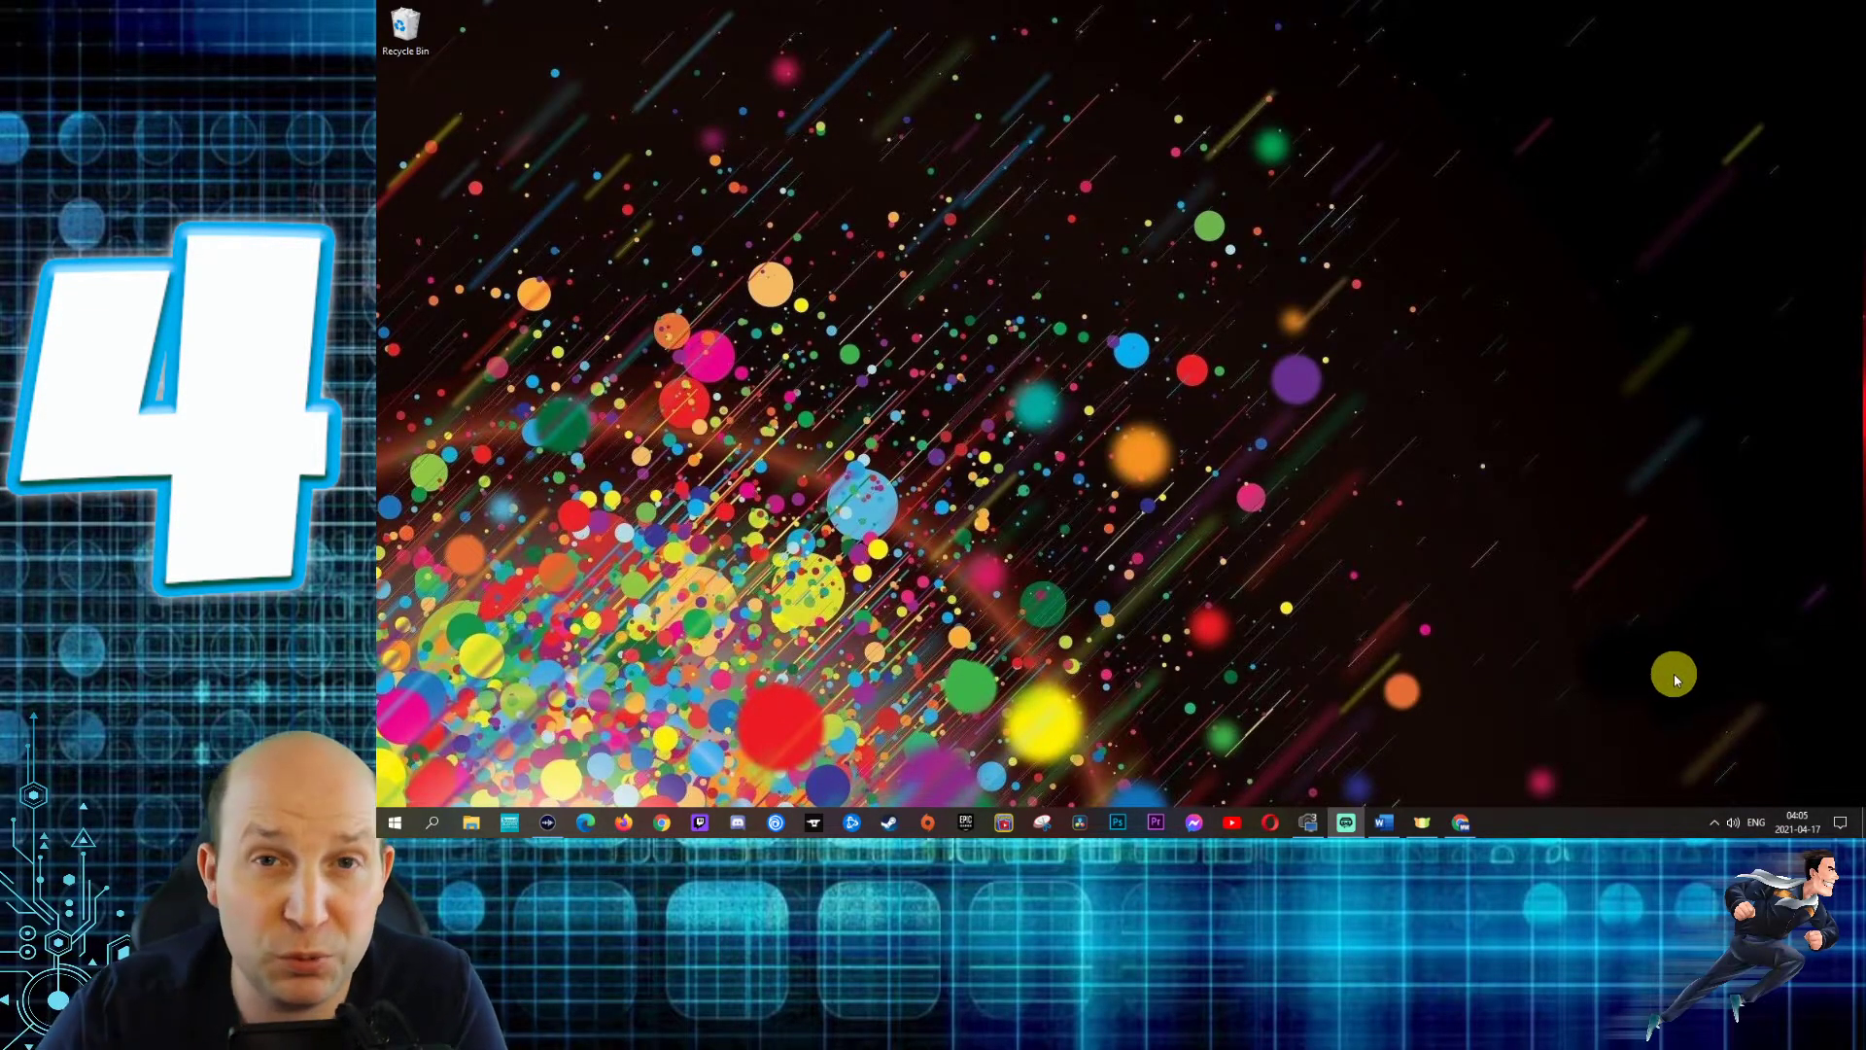
- Open GeForce Experience from the system tray and check for graphics driver updates on the Drivers page
left_click(1715, 822)
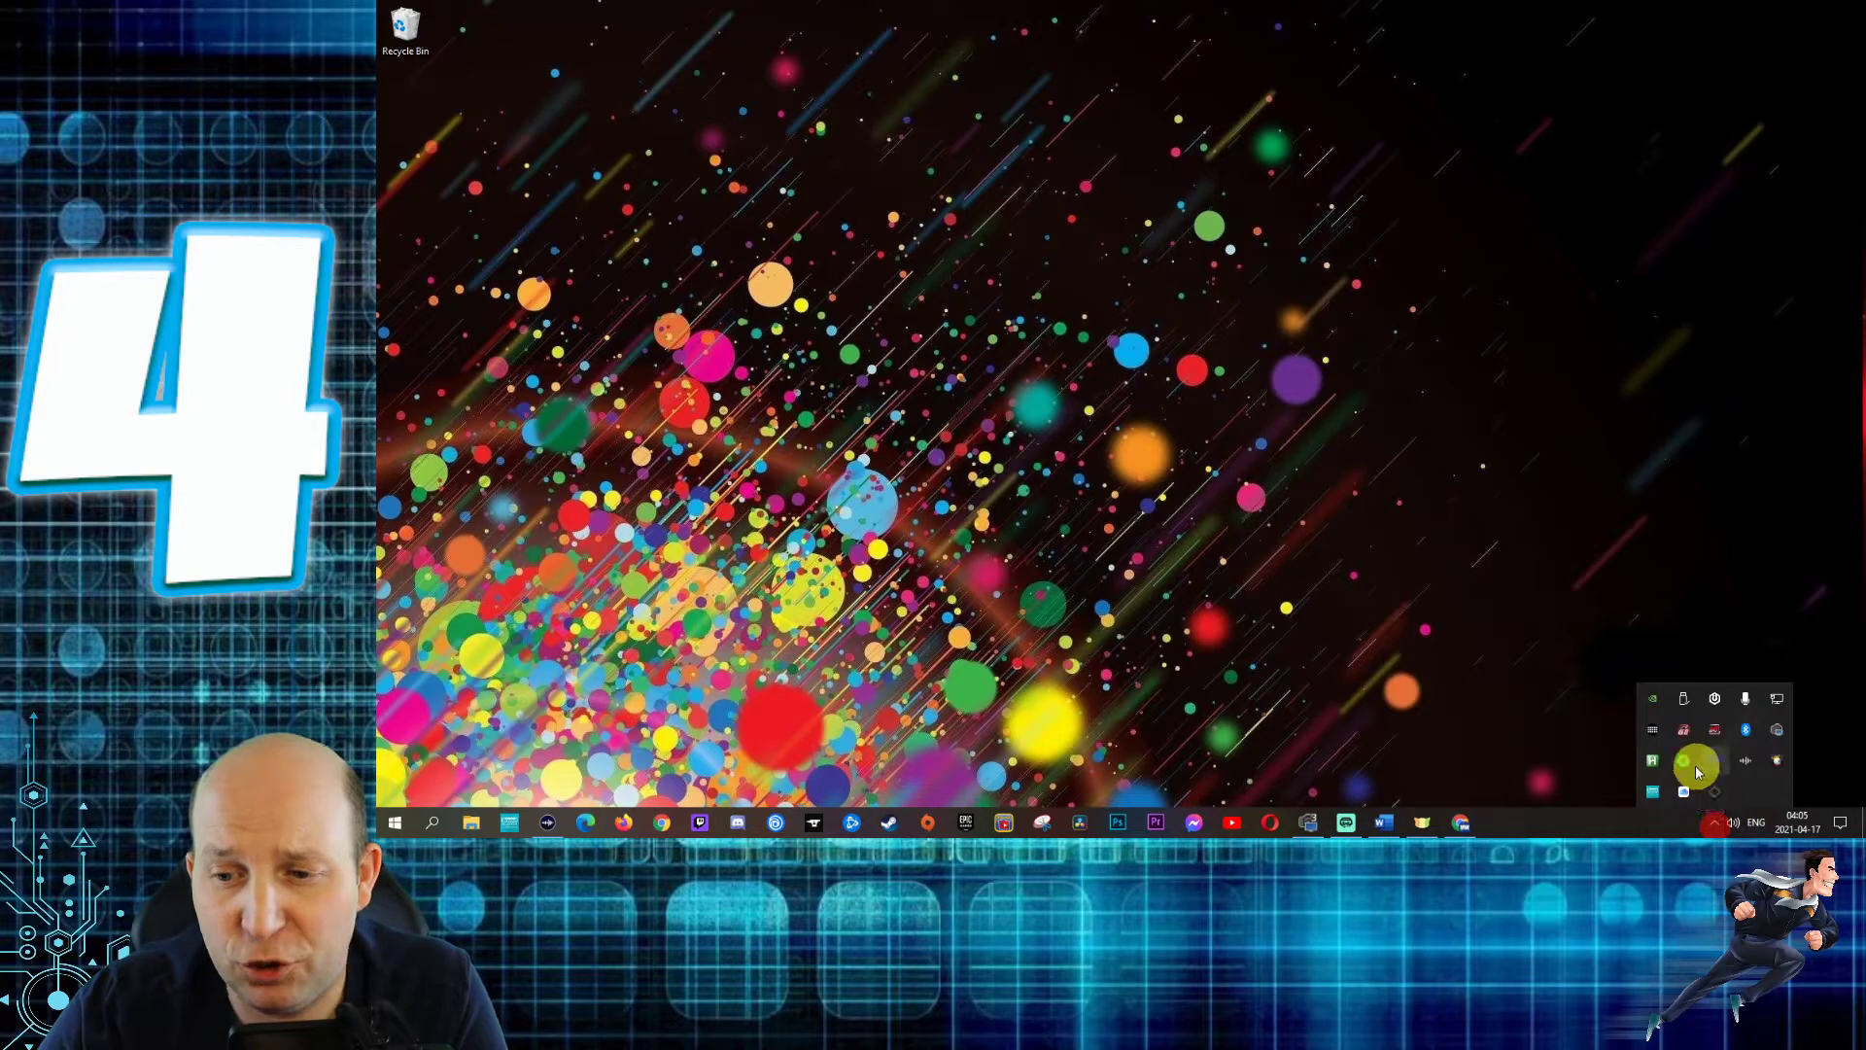
right_click(1653, 699)
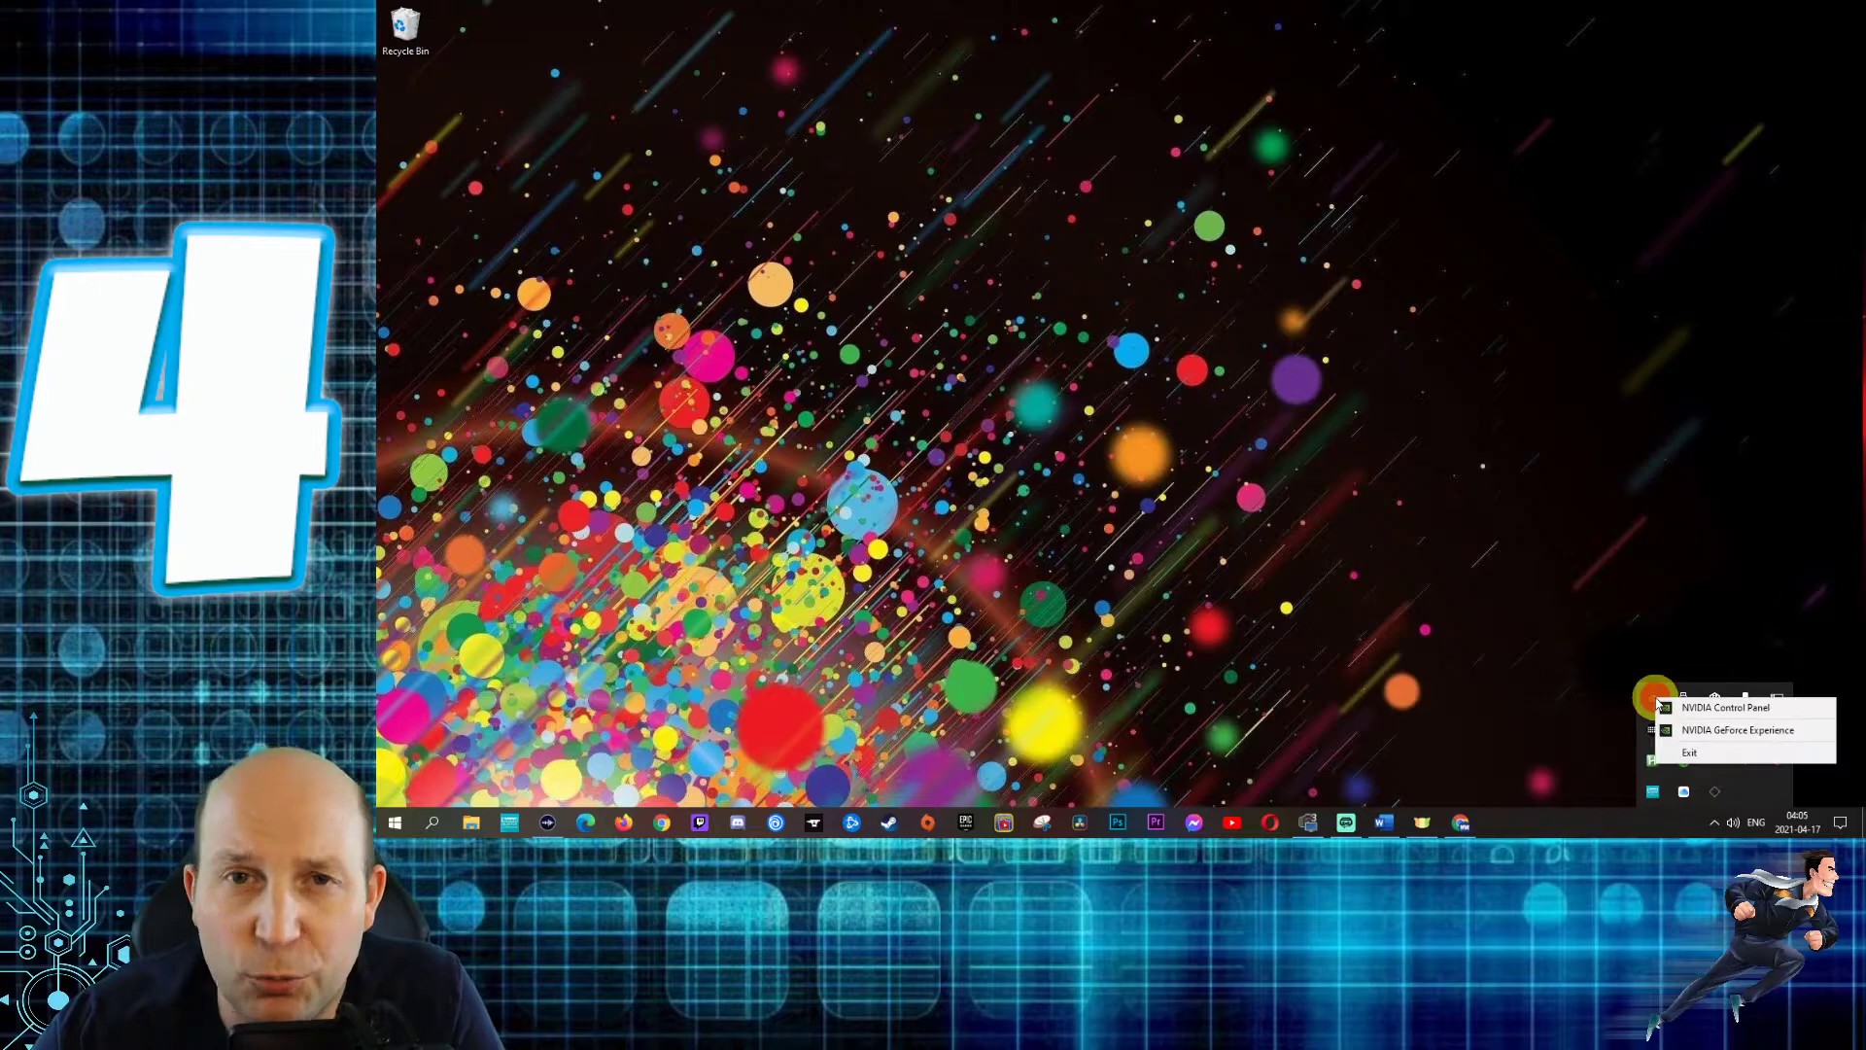
left_click(1718, 731)
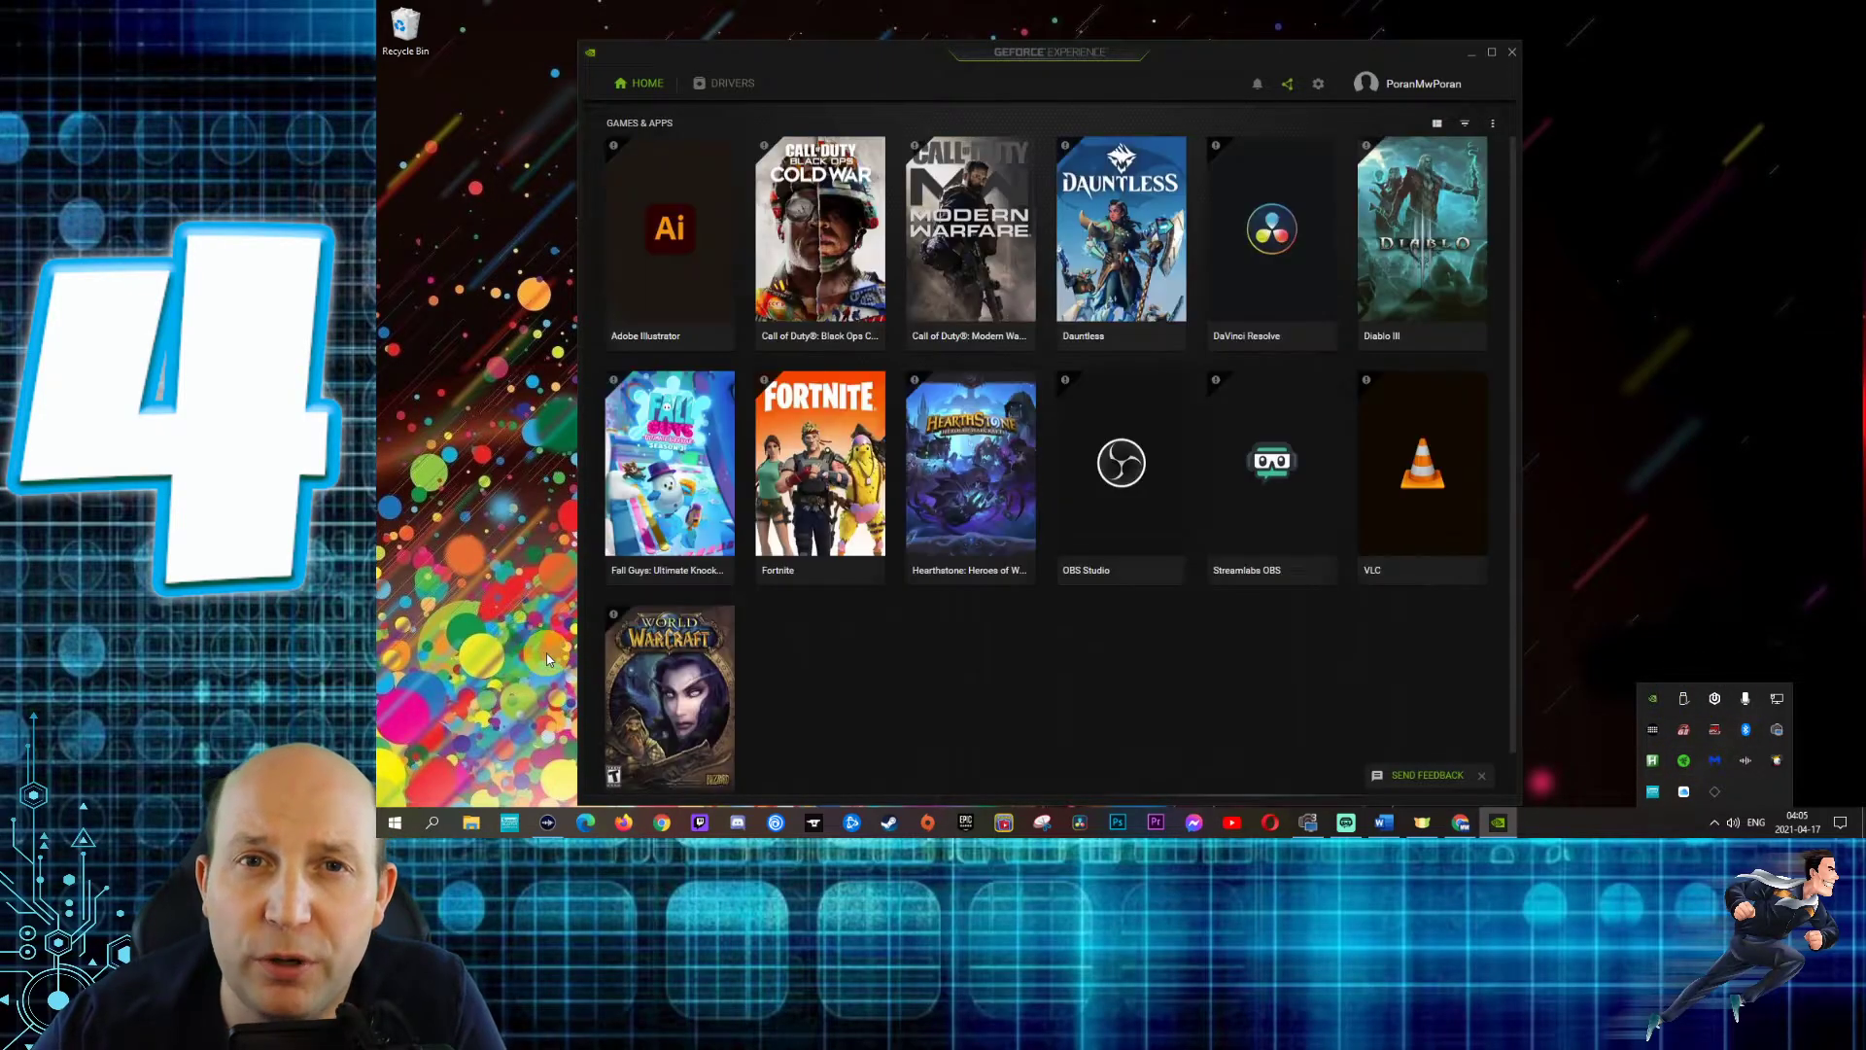
left_click(960, 480)
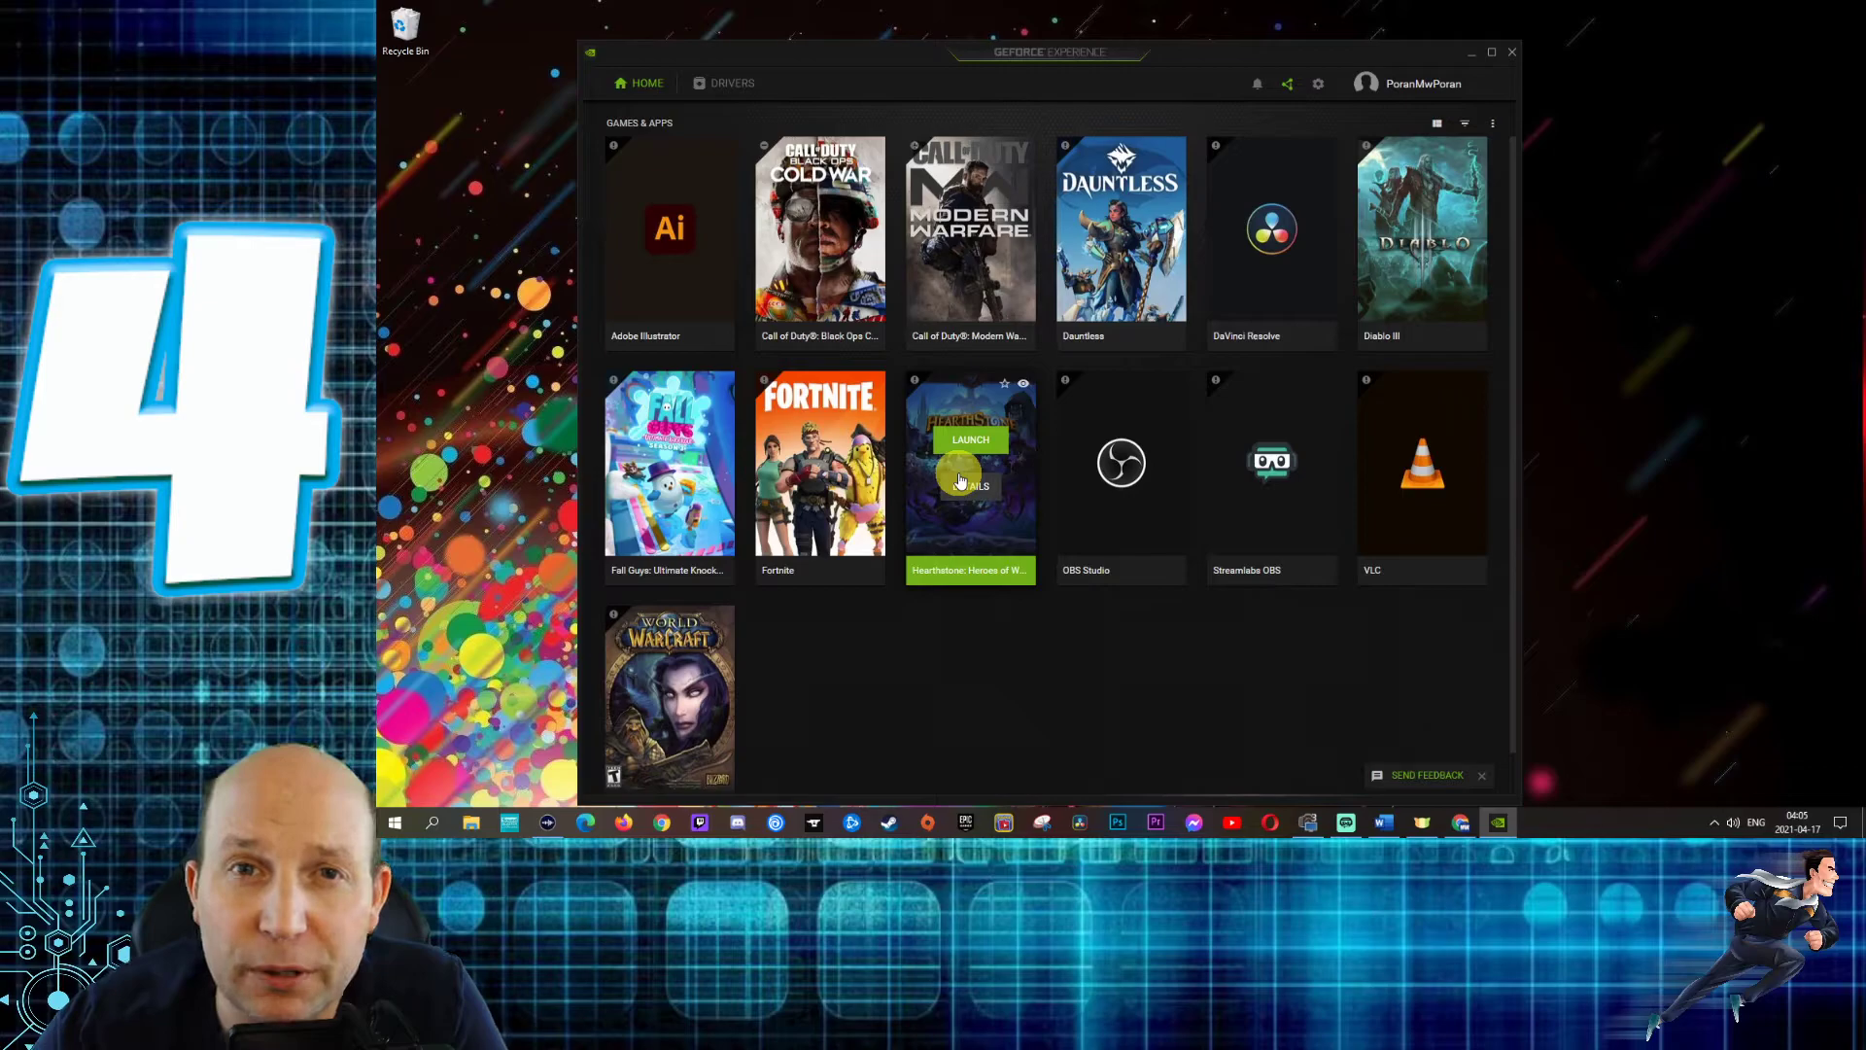
left_click(724, 87)
left_click(1392, 132)
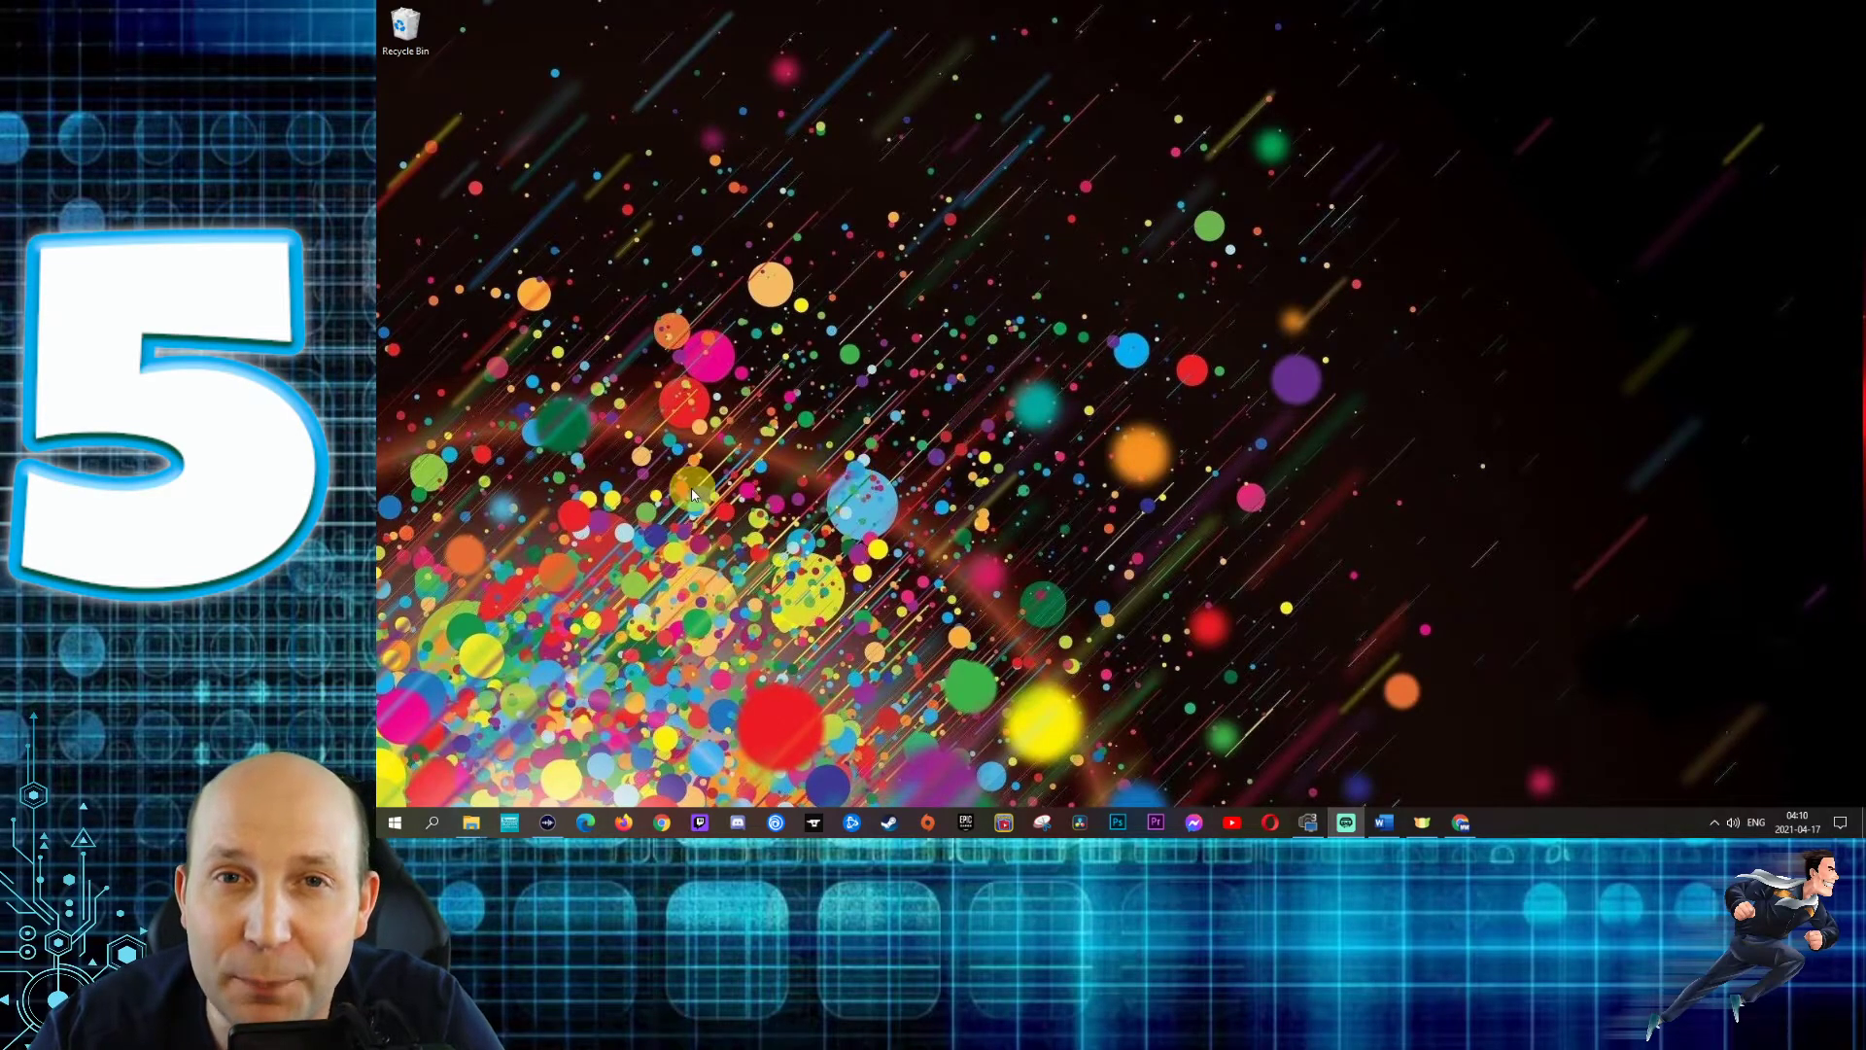
- Check for Windows updates under Settings > Update & Security
left_click(400, 825)
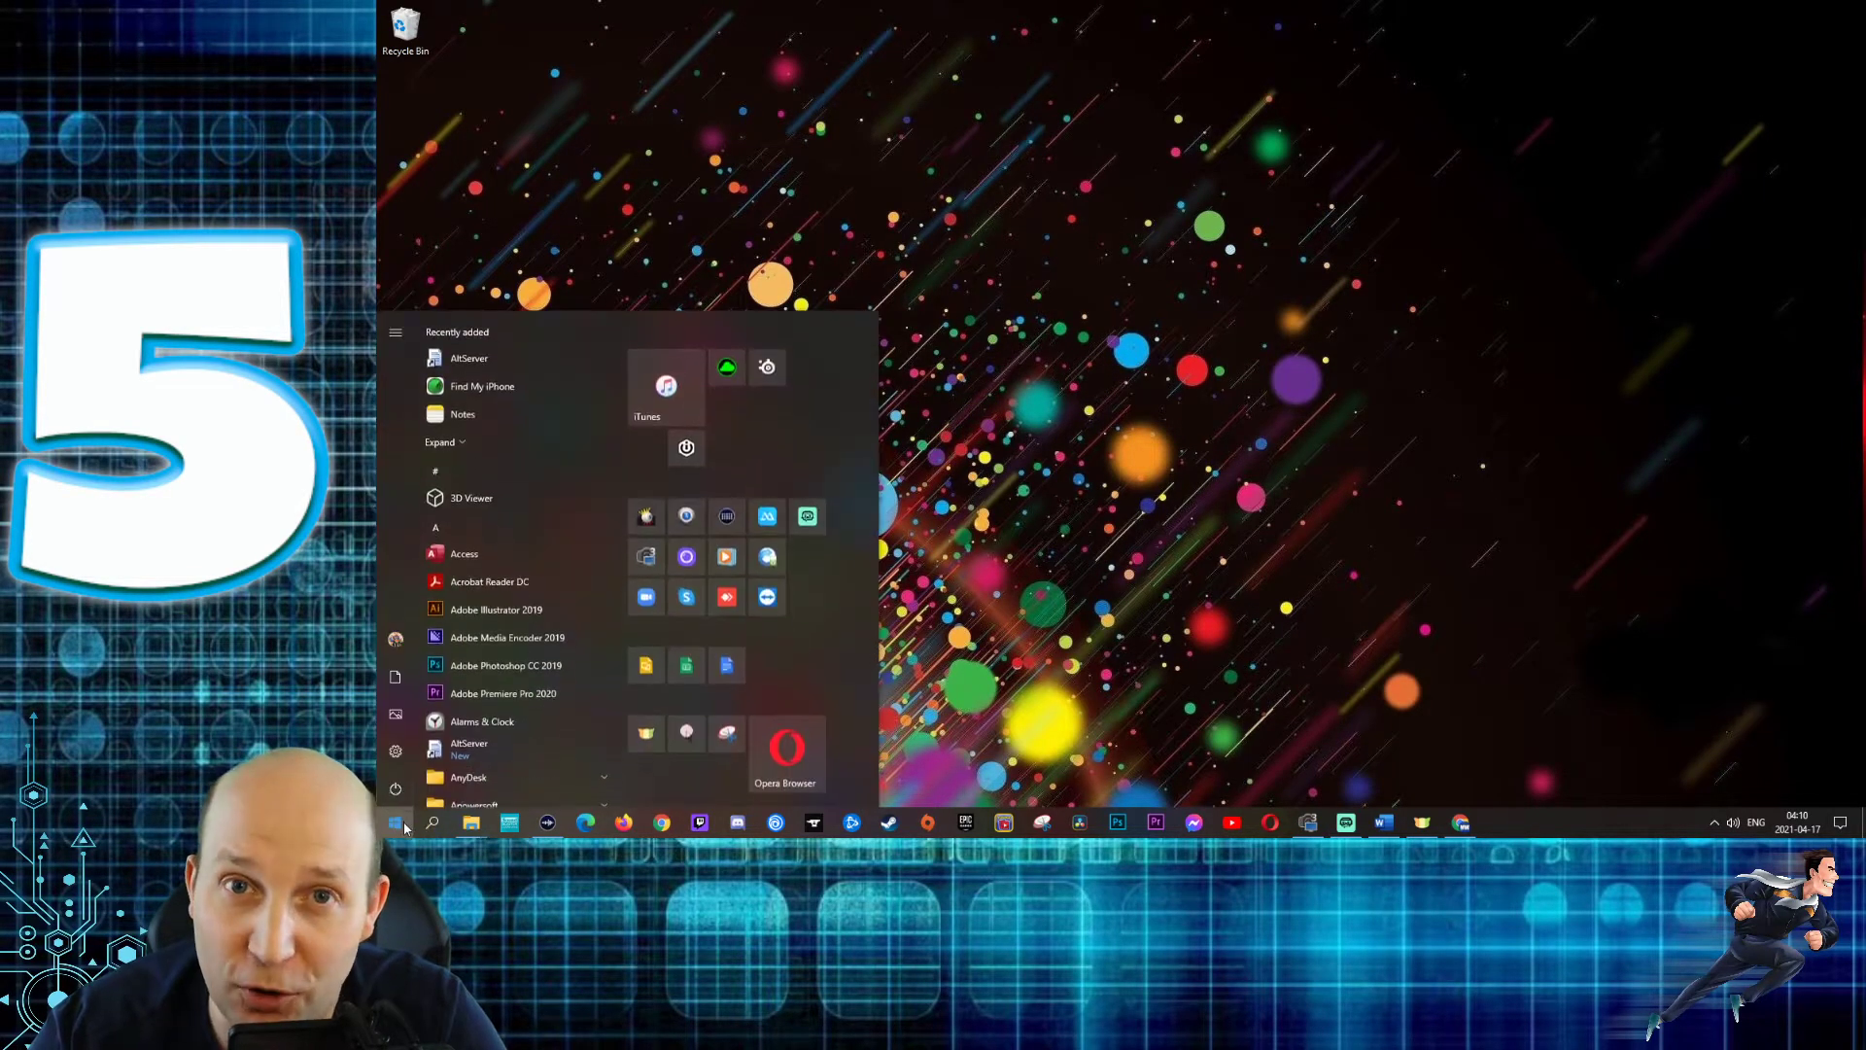
left_click(395, 751)
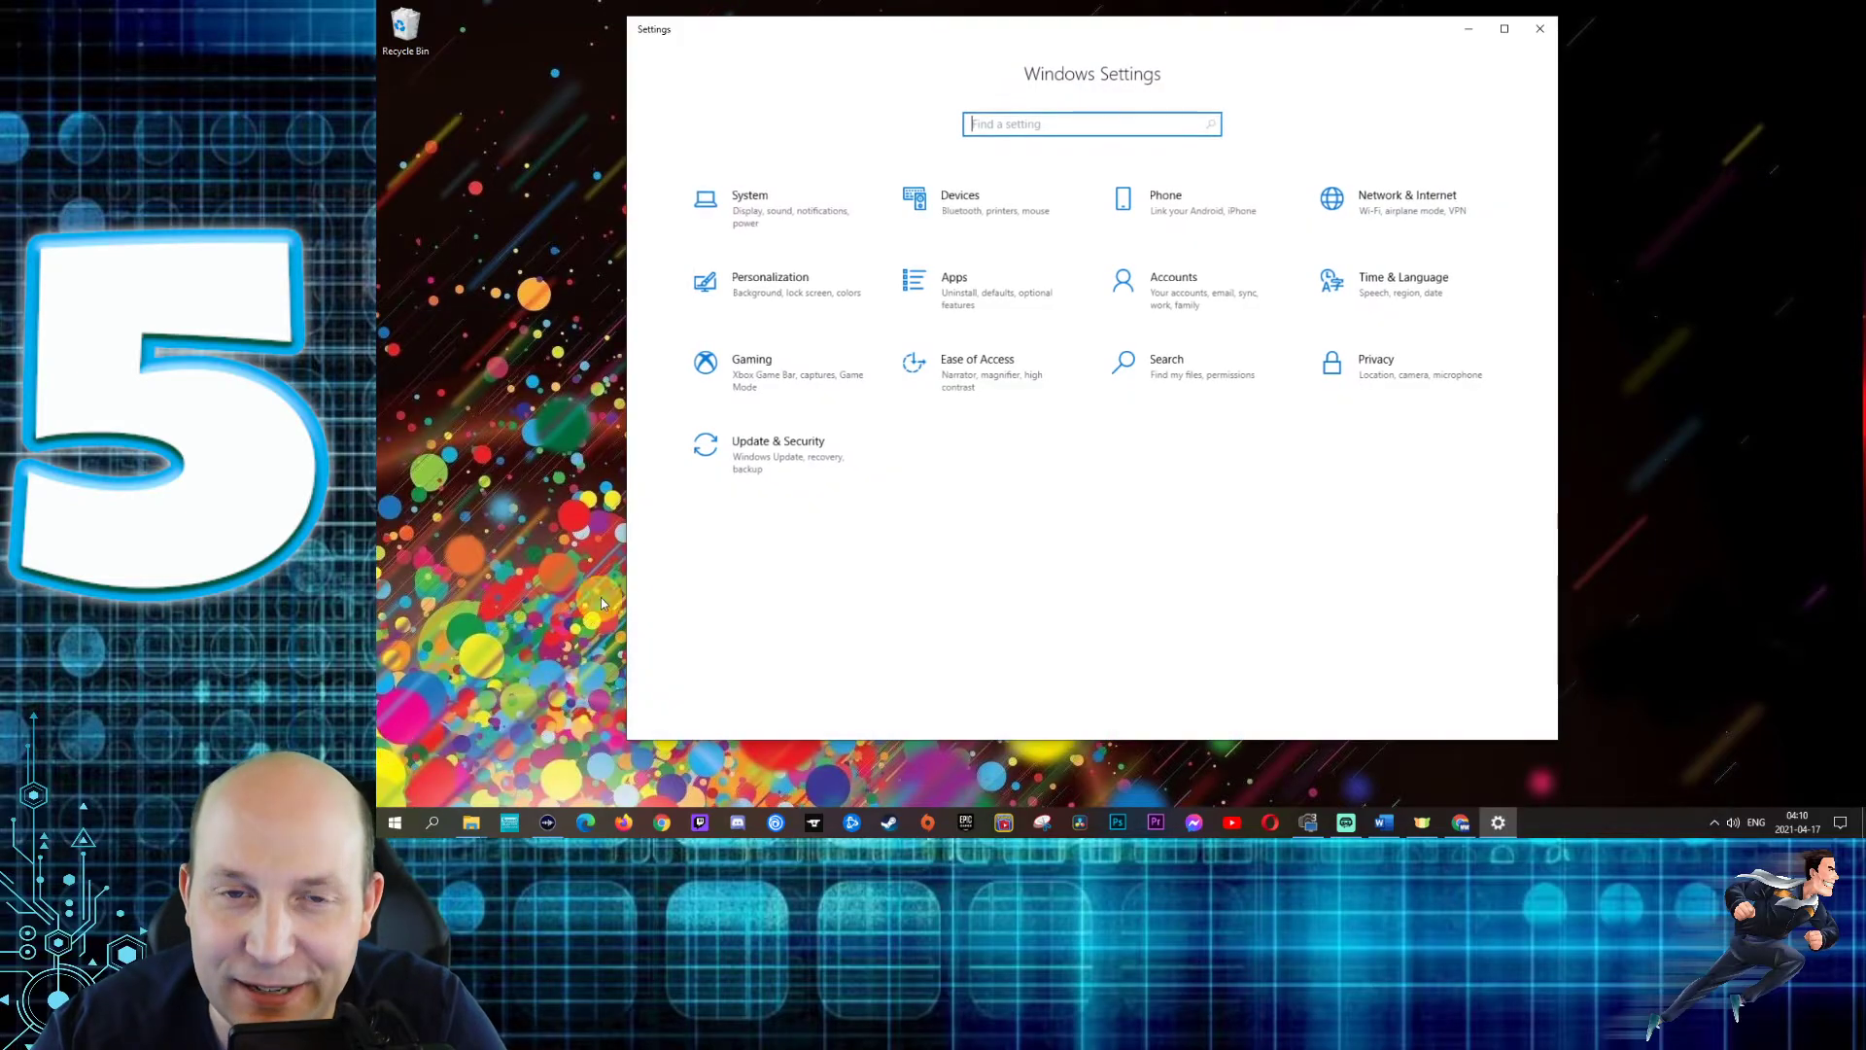
left_click(749, 474)
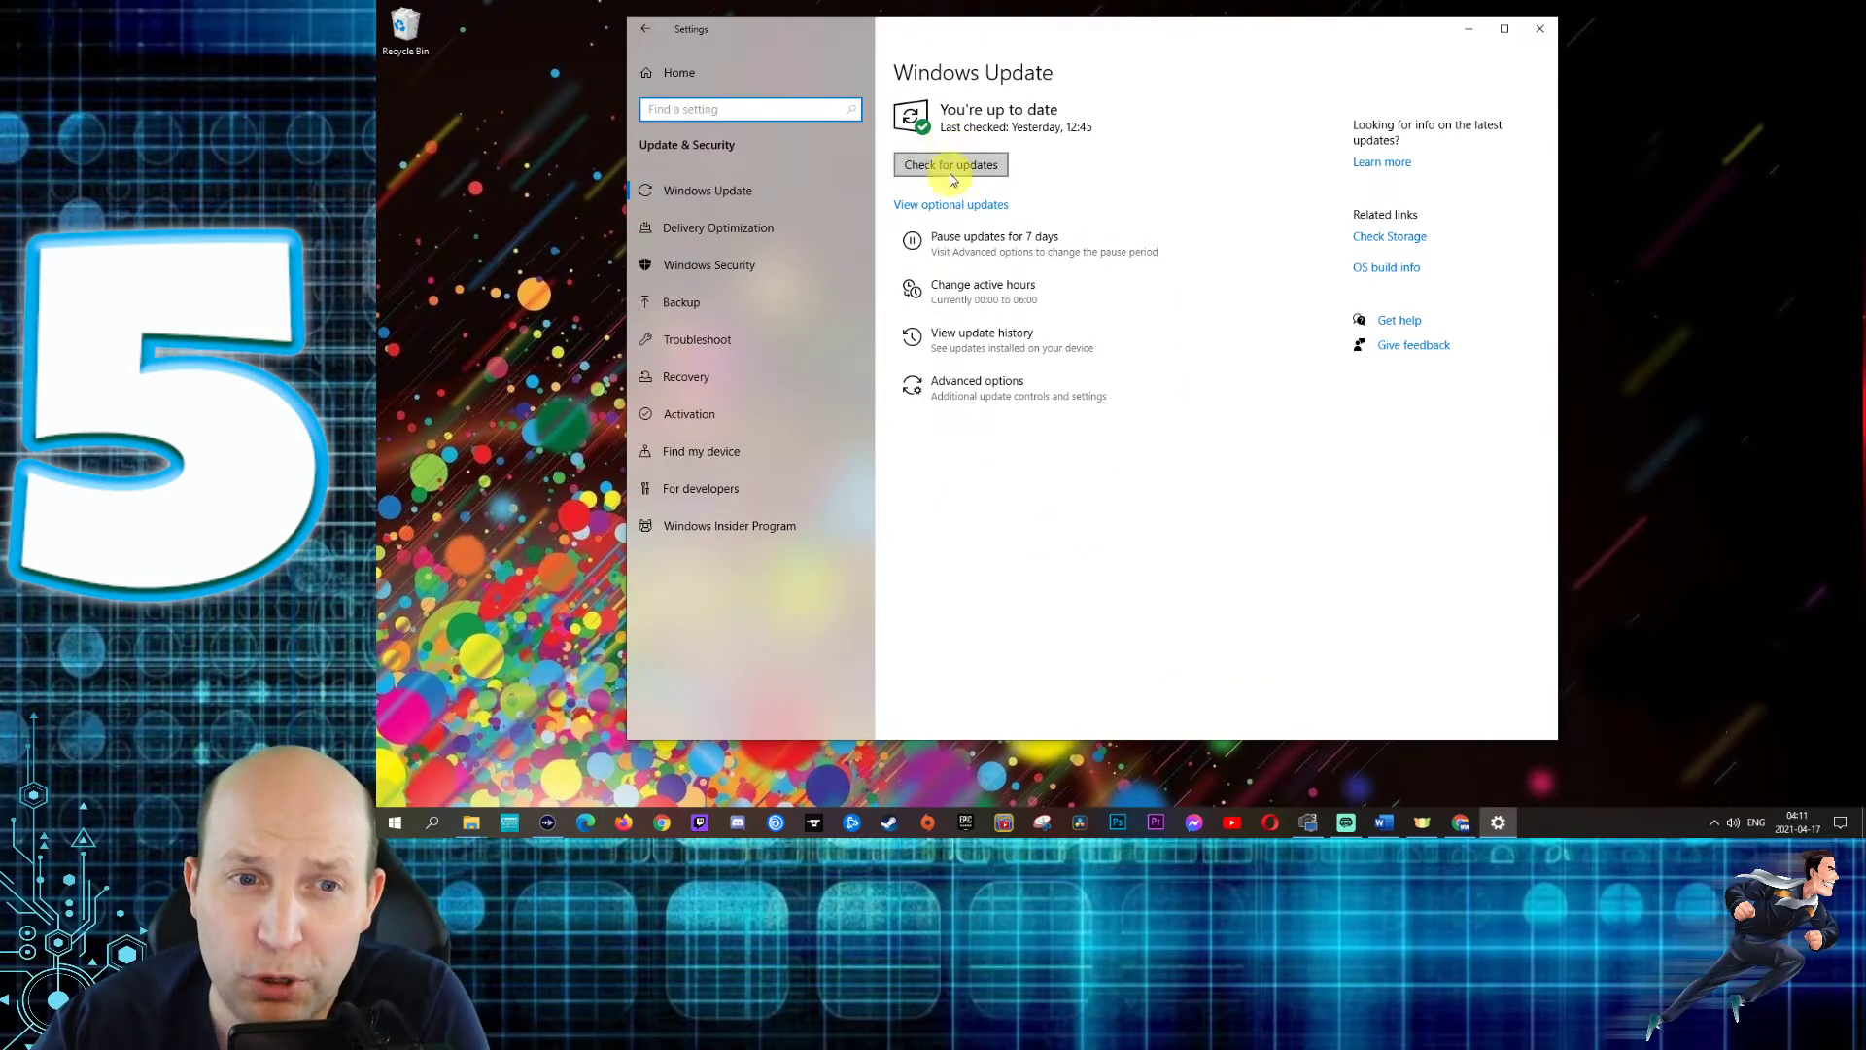
left_click(950, 161)
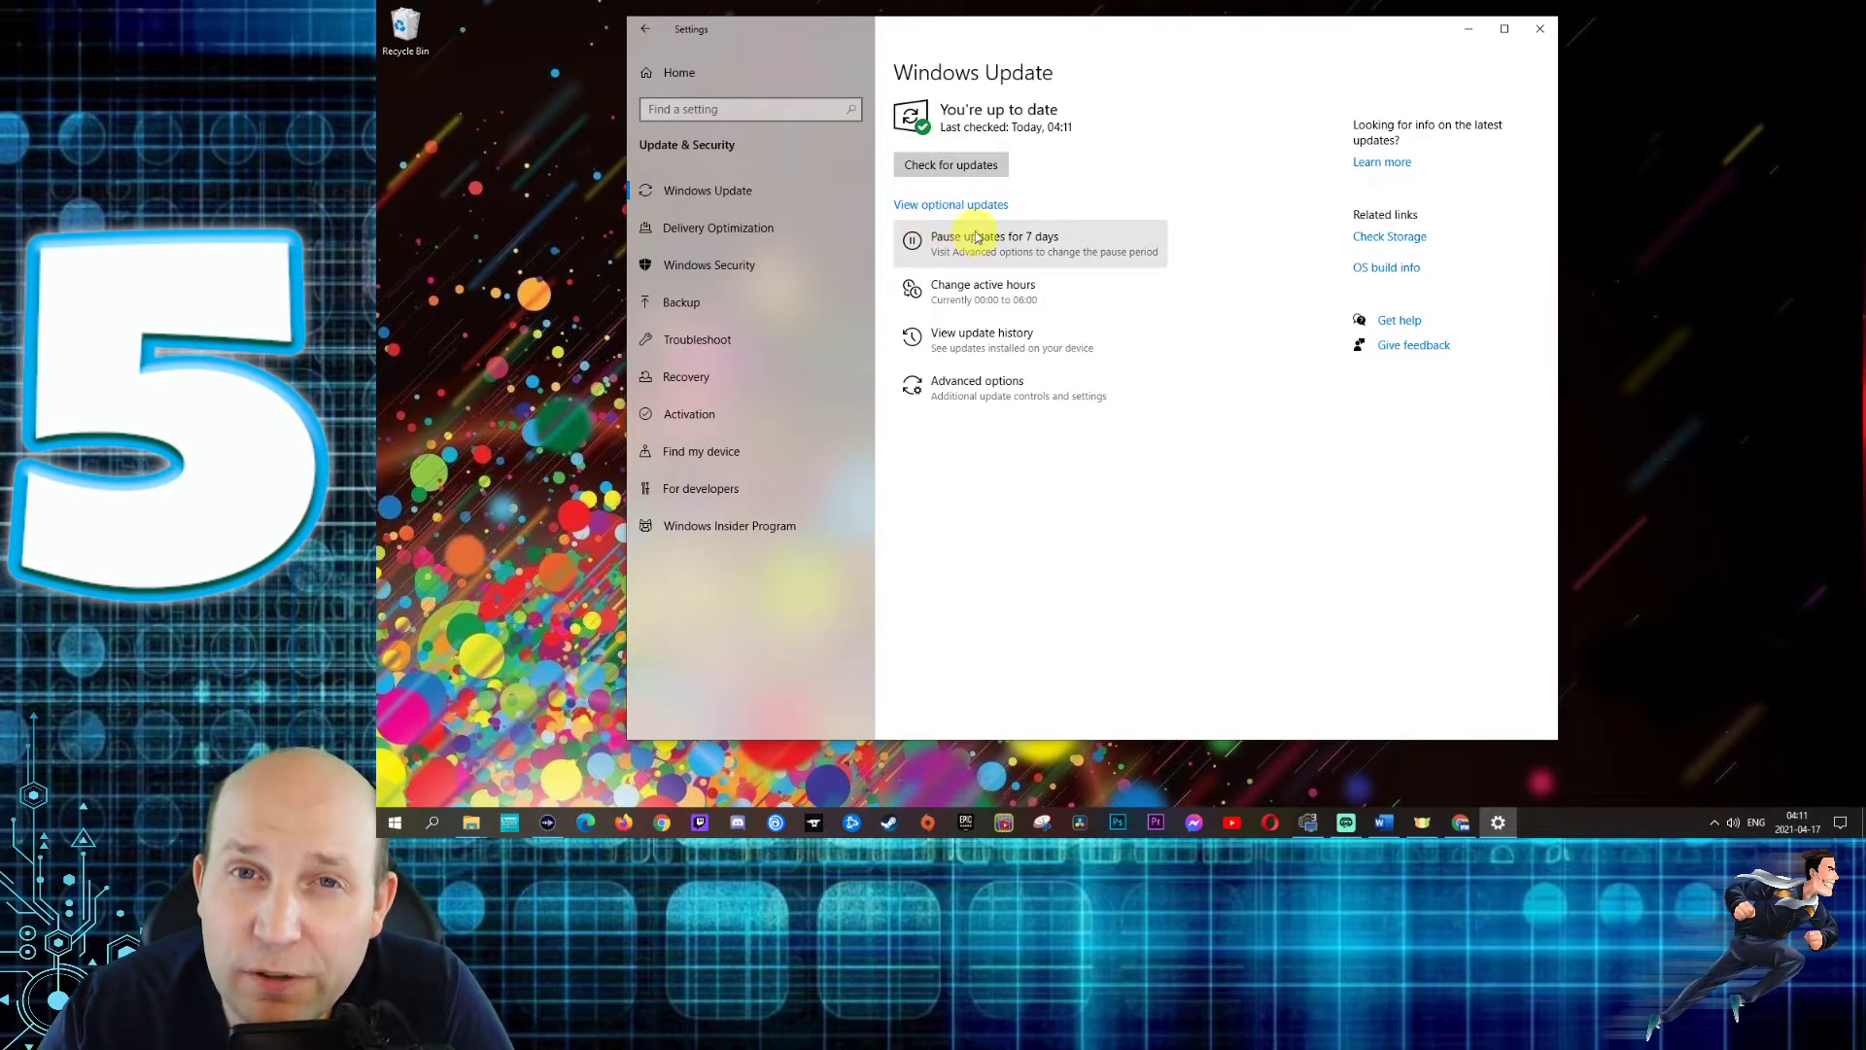
- Download and install the optional CREATIVE - MEDIA and Hewlett-Packard printer driver updates
left_click(920, 212)
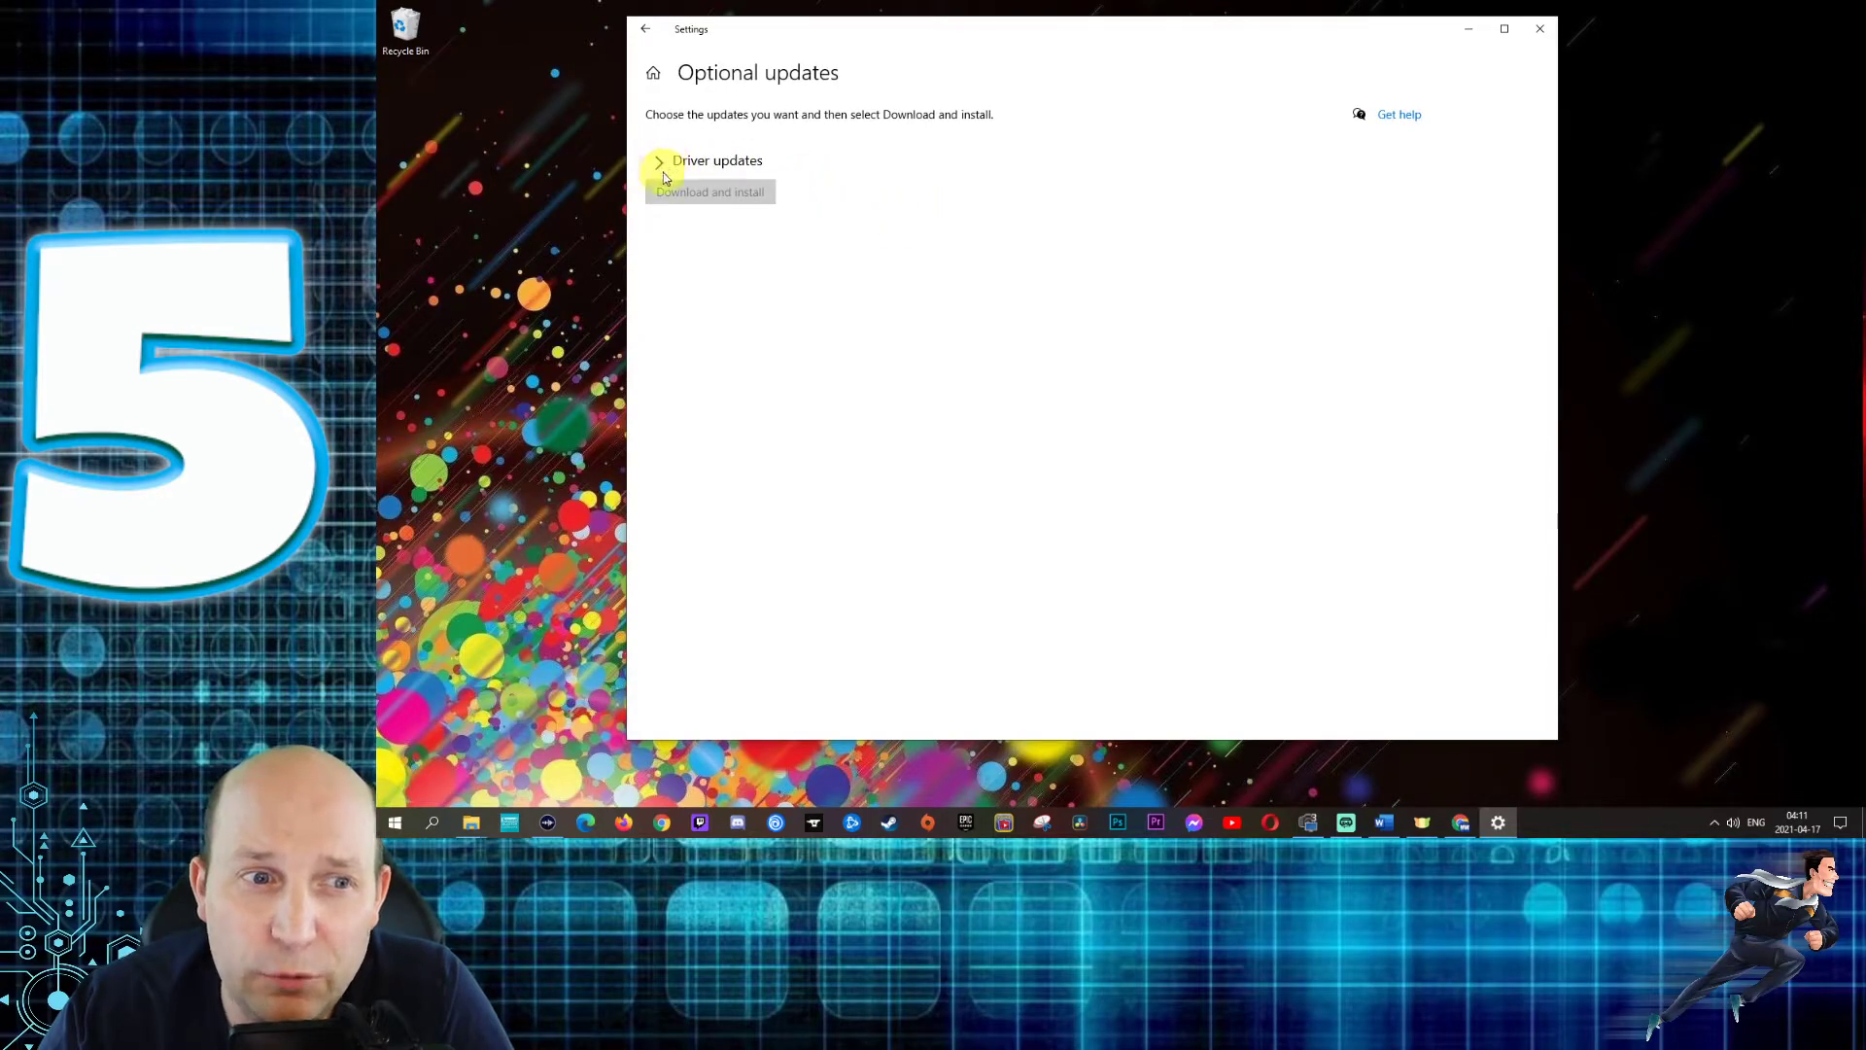
left_click(671, 163)
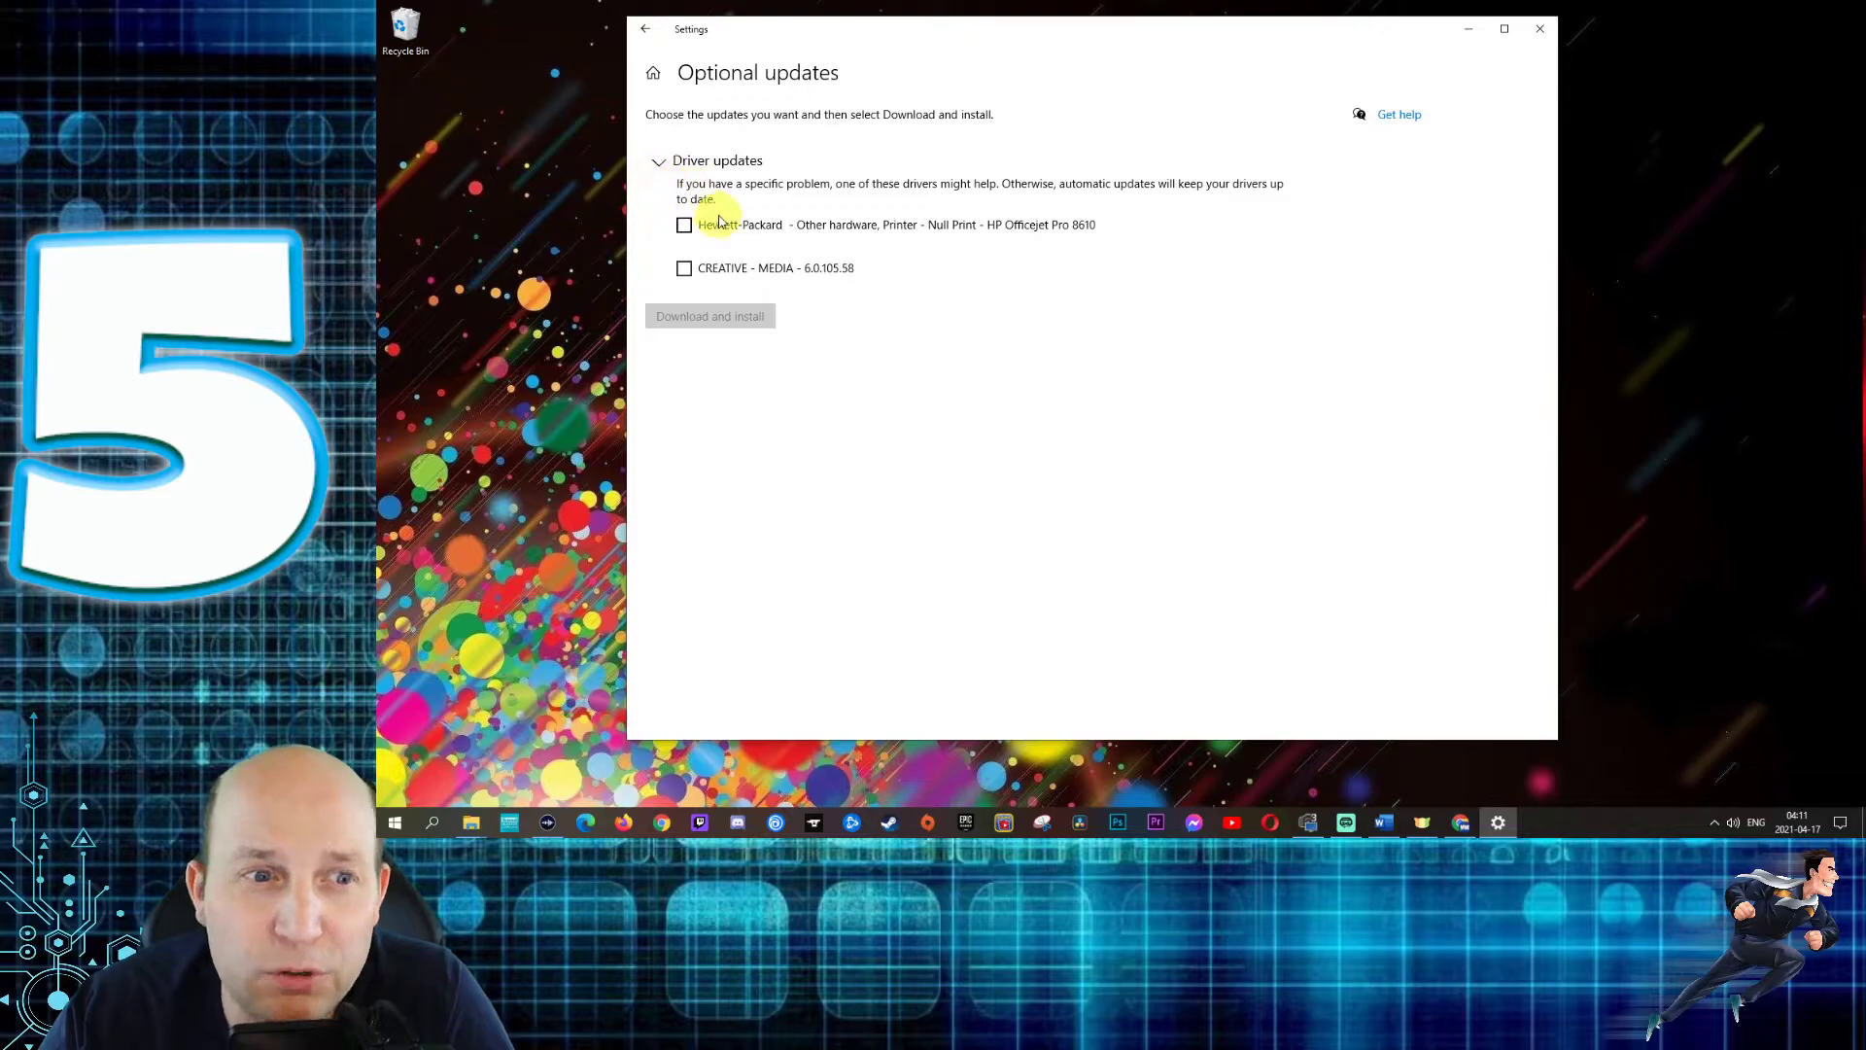
left_click(683, 268)
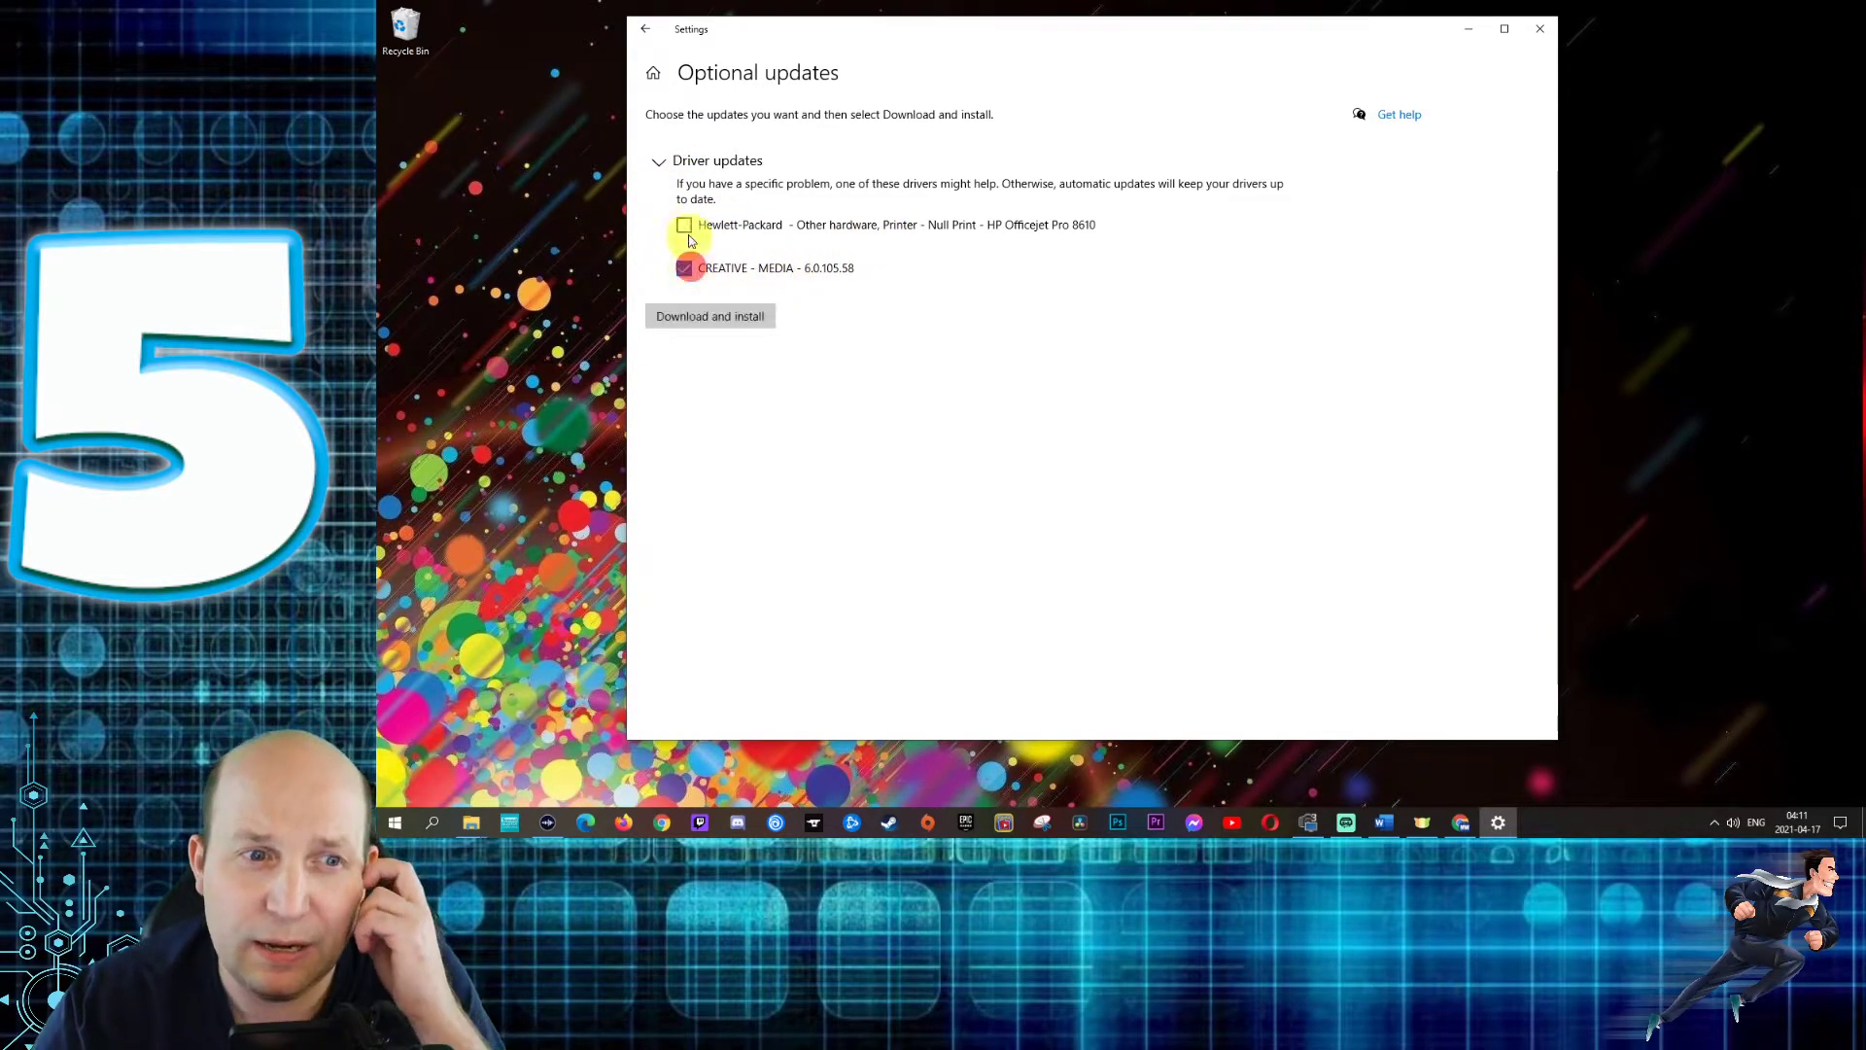
left_click(684, 224)
left_click(719, 320)
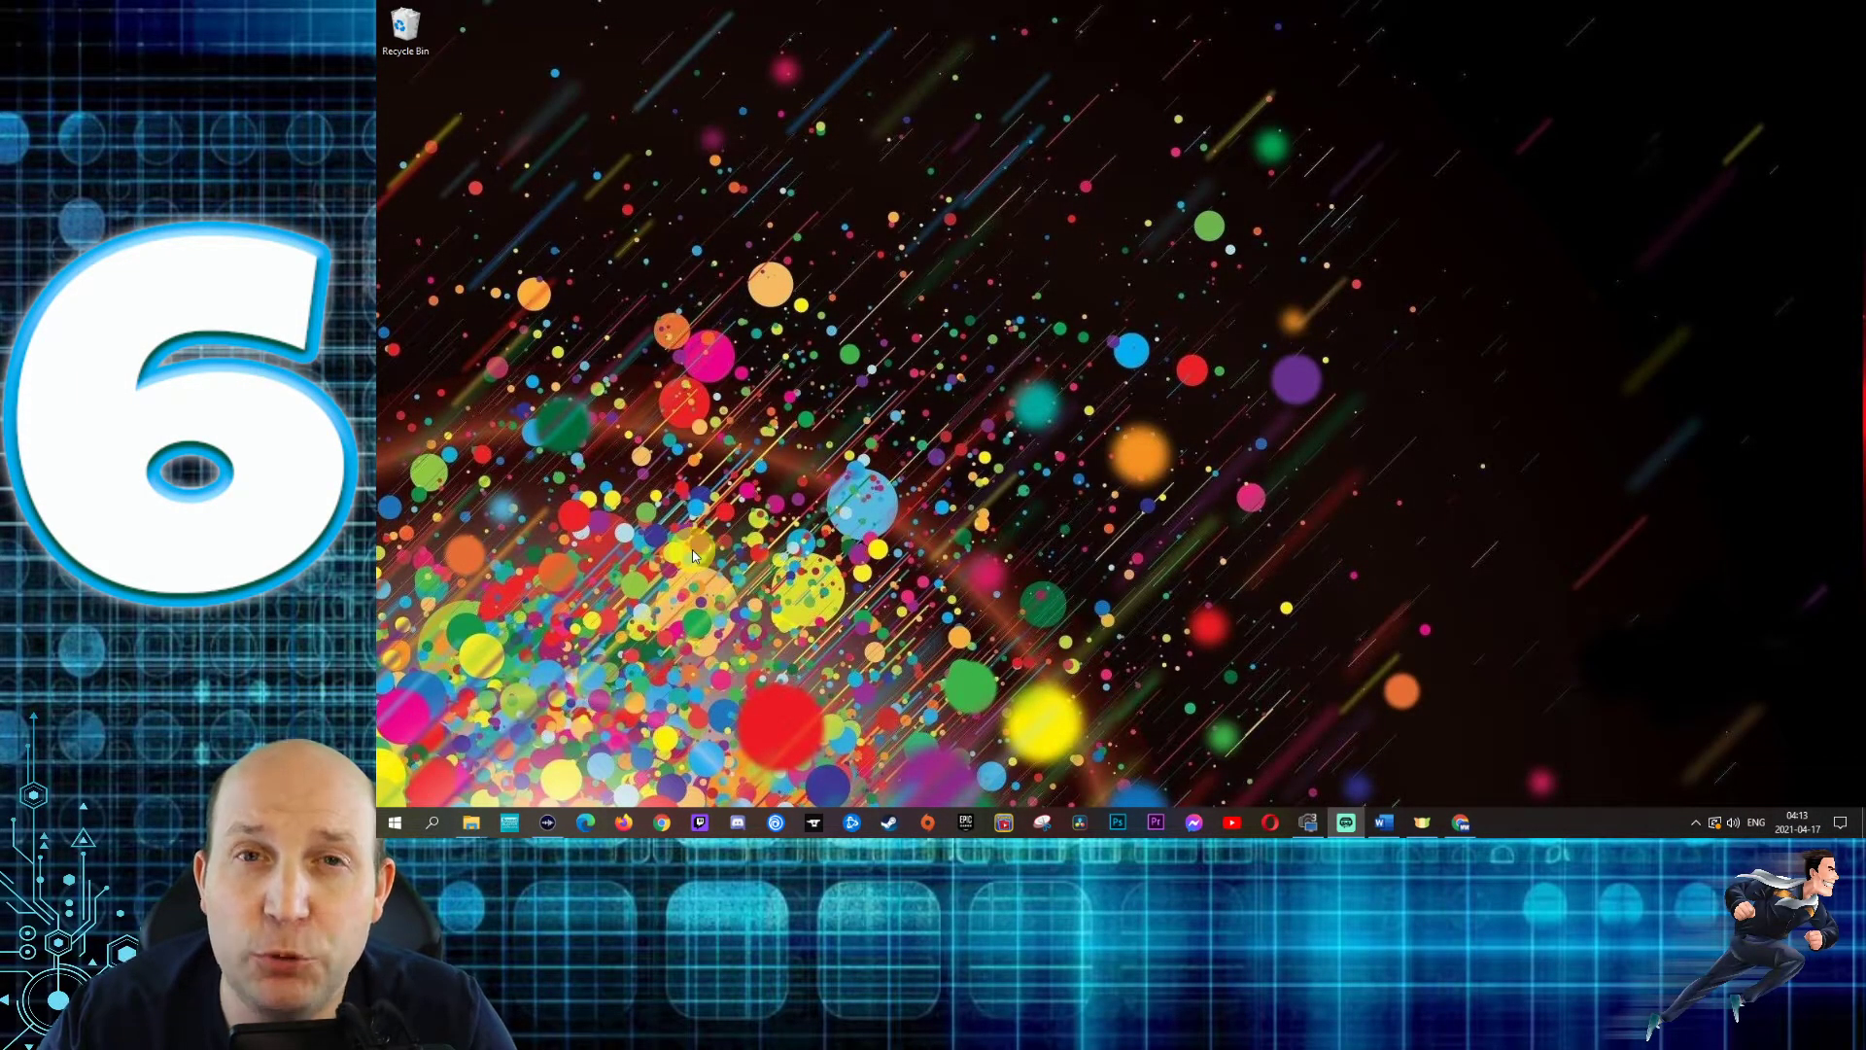
- Open the Recovery page under Settings > Update & Security
left_click(406, 830)
mouse_move(403, 759)
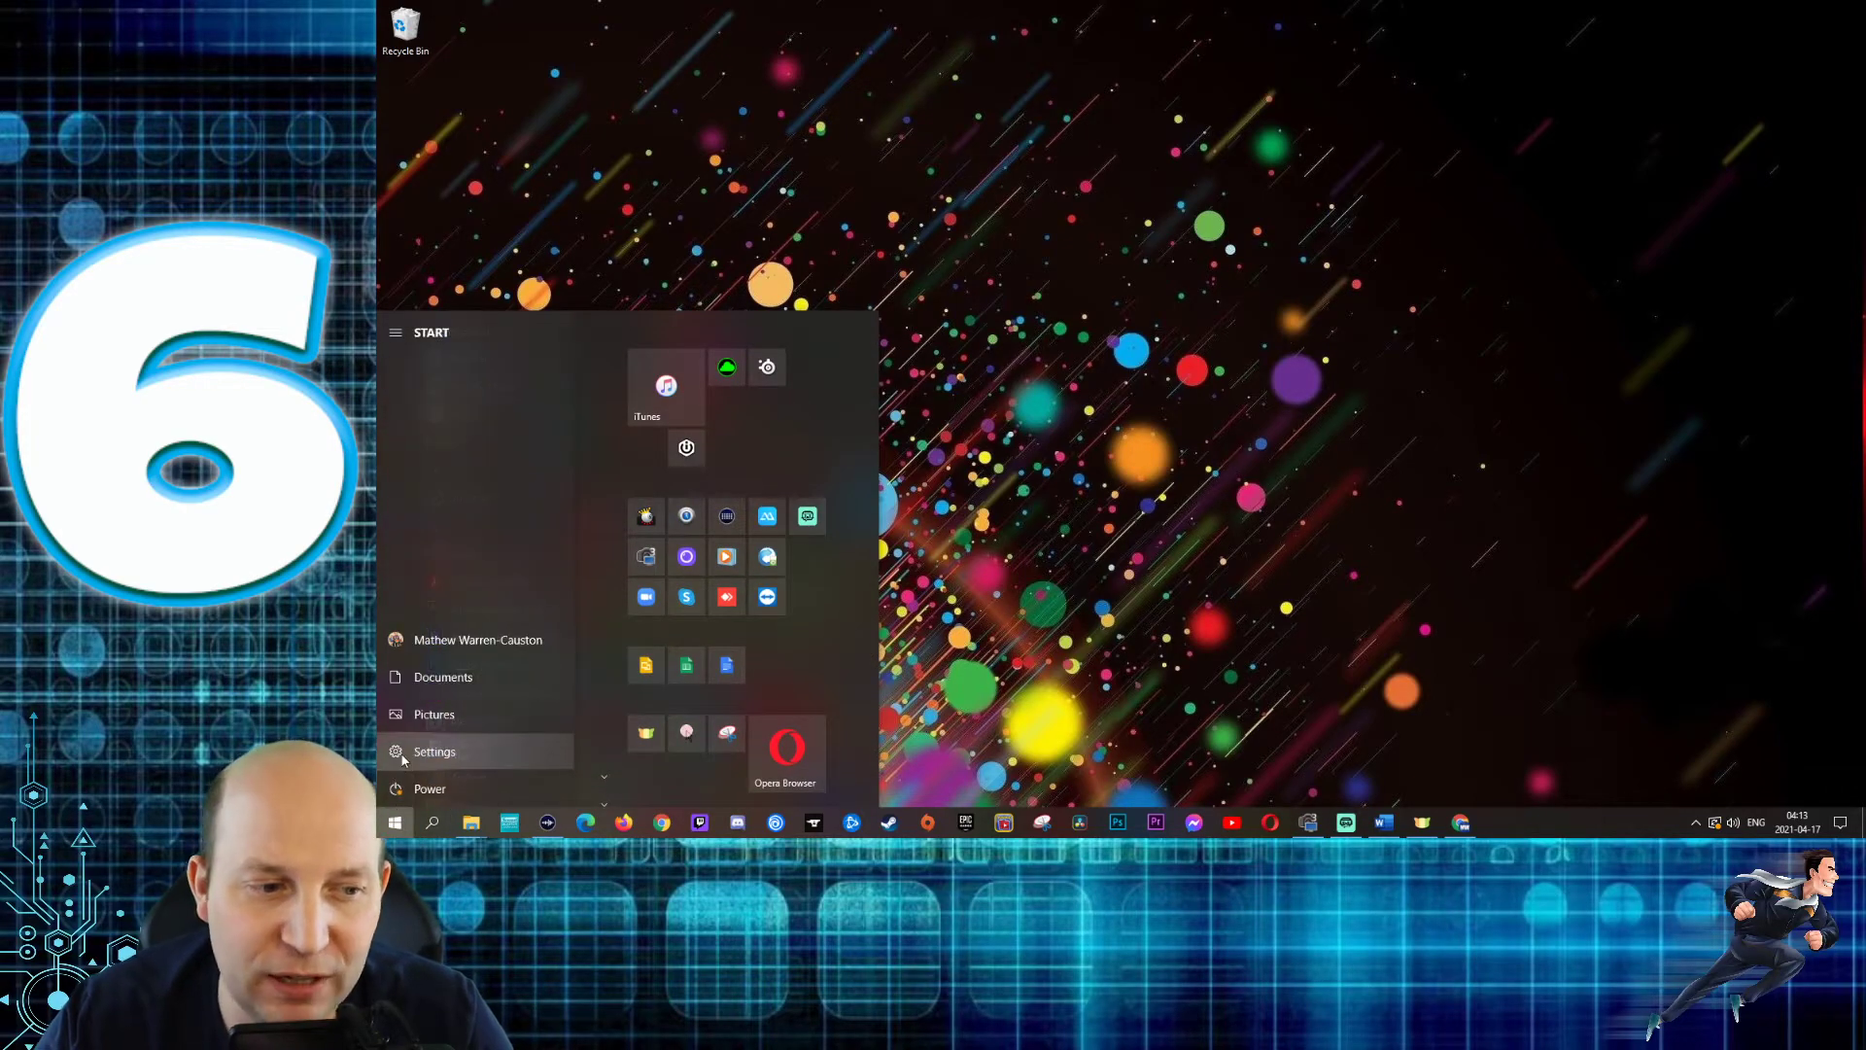
left_click(404, 754)
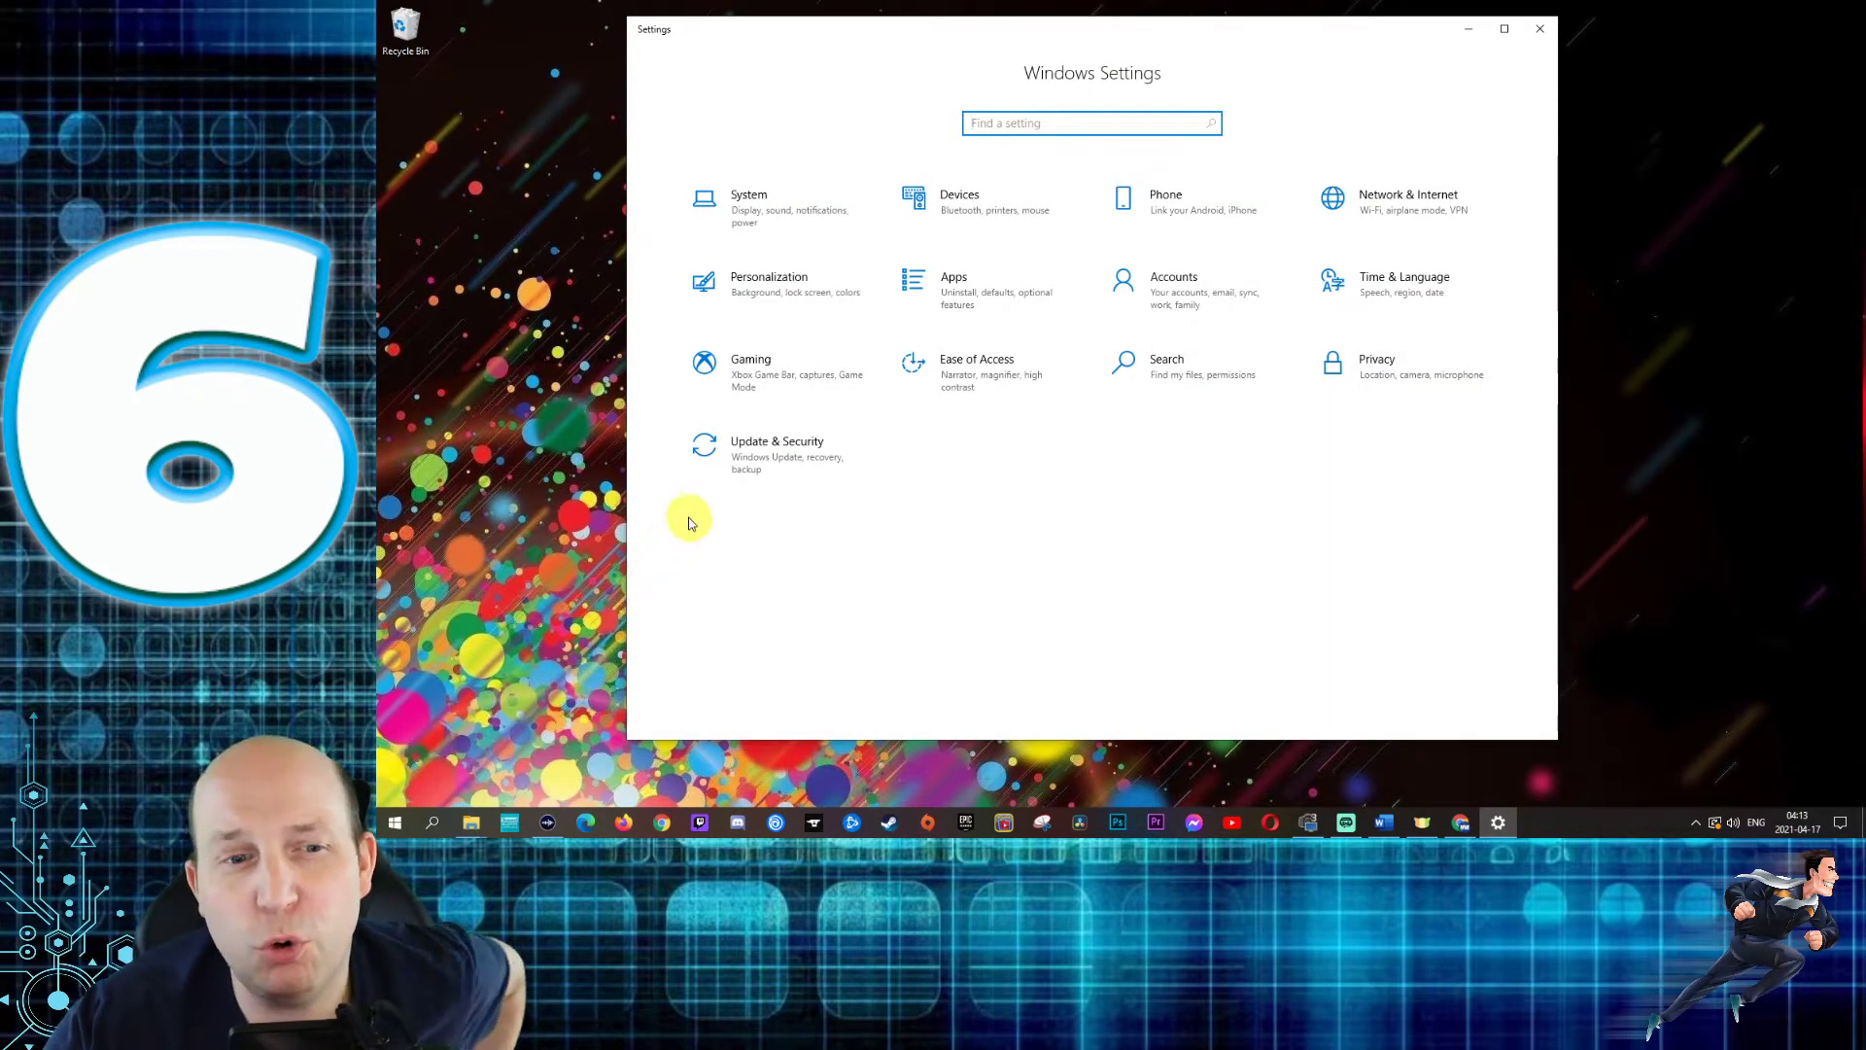
left_click(761, 463)
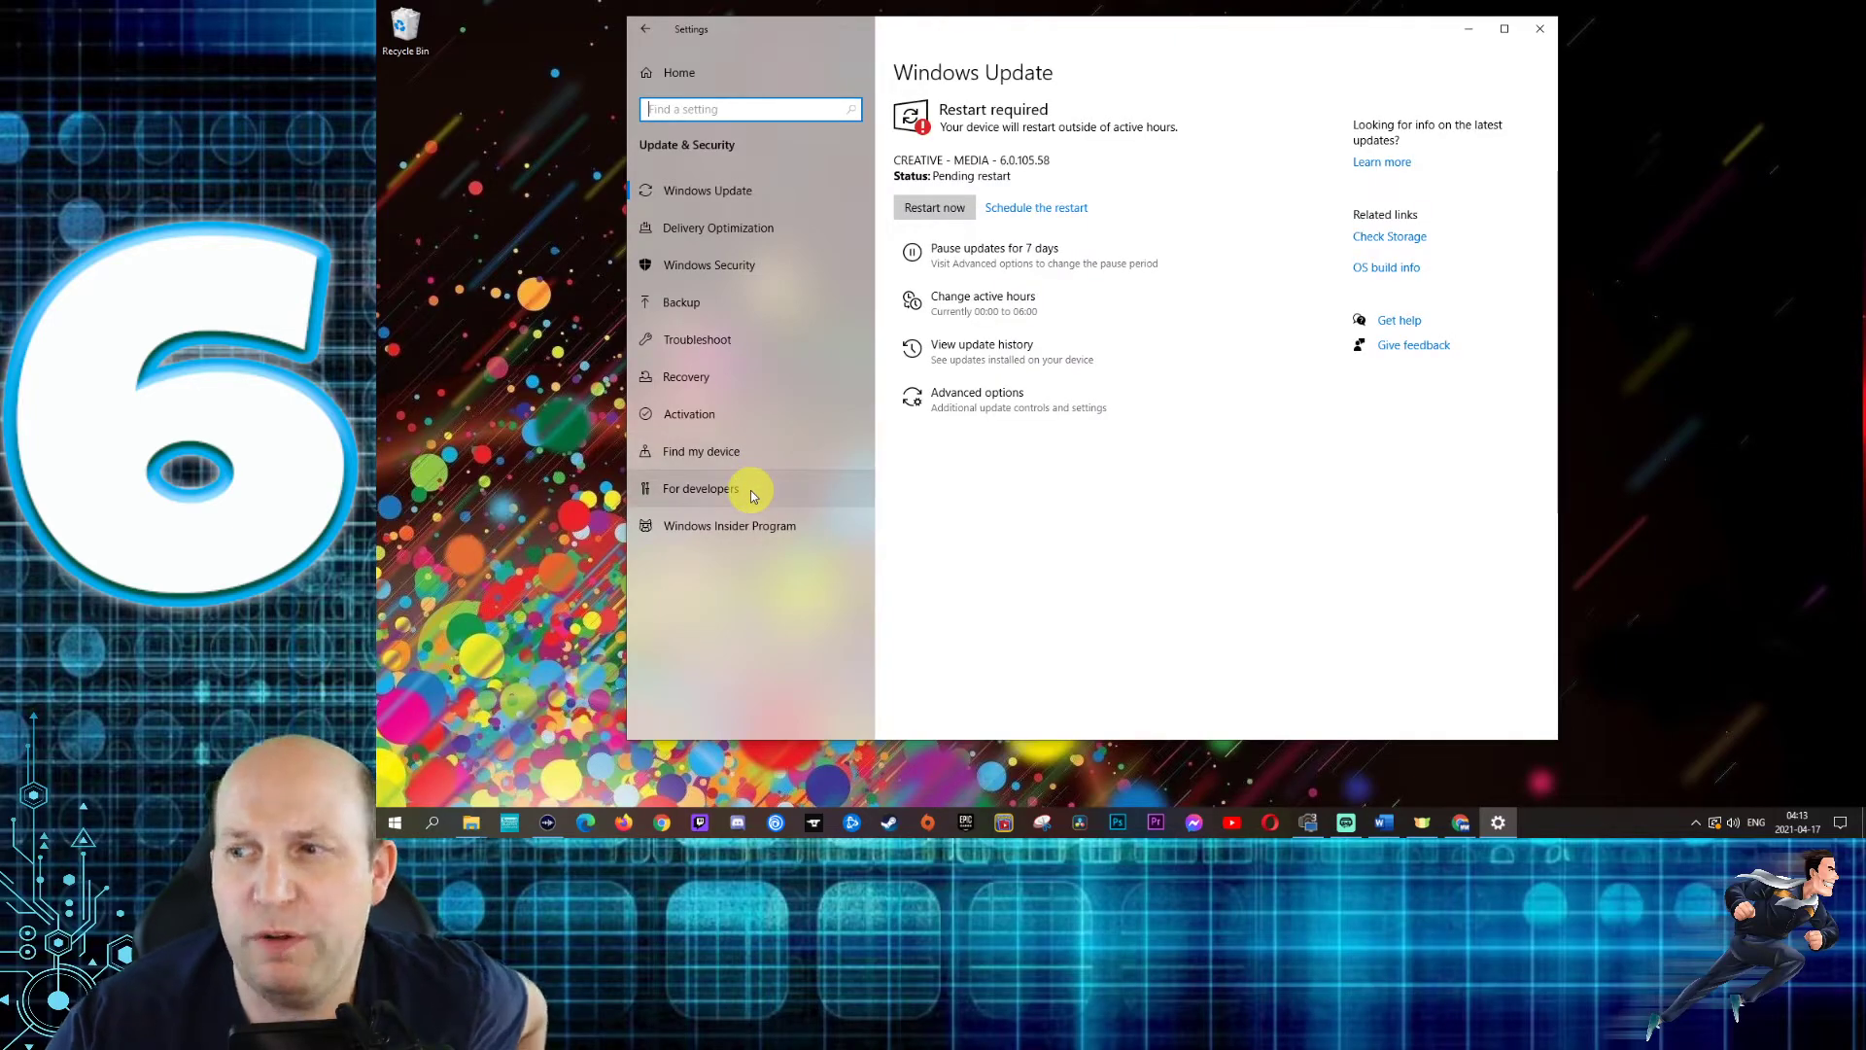
left_click(714, 385)
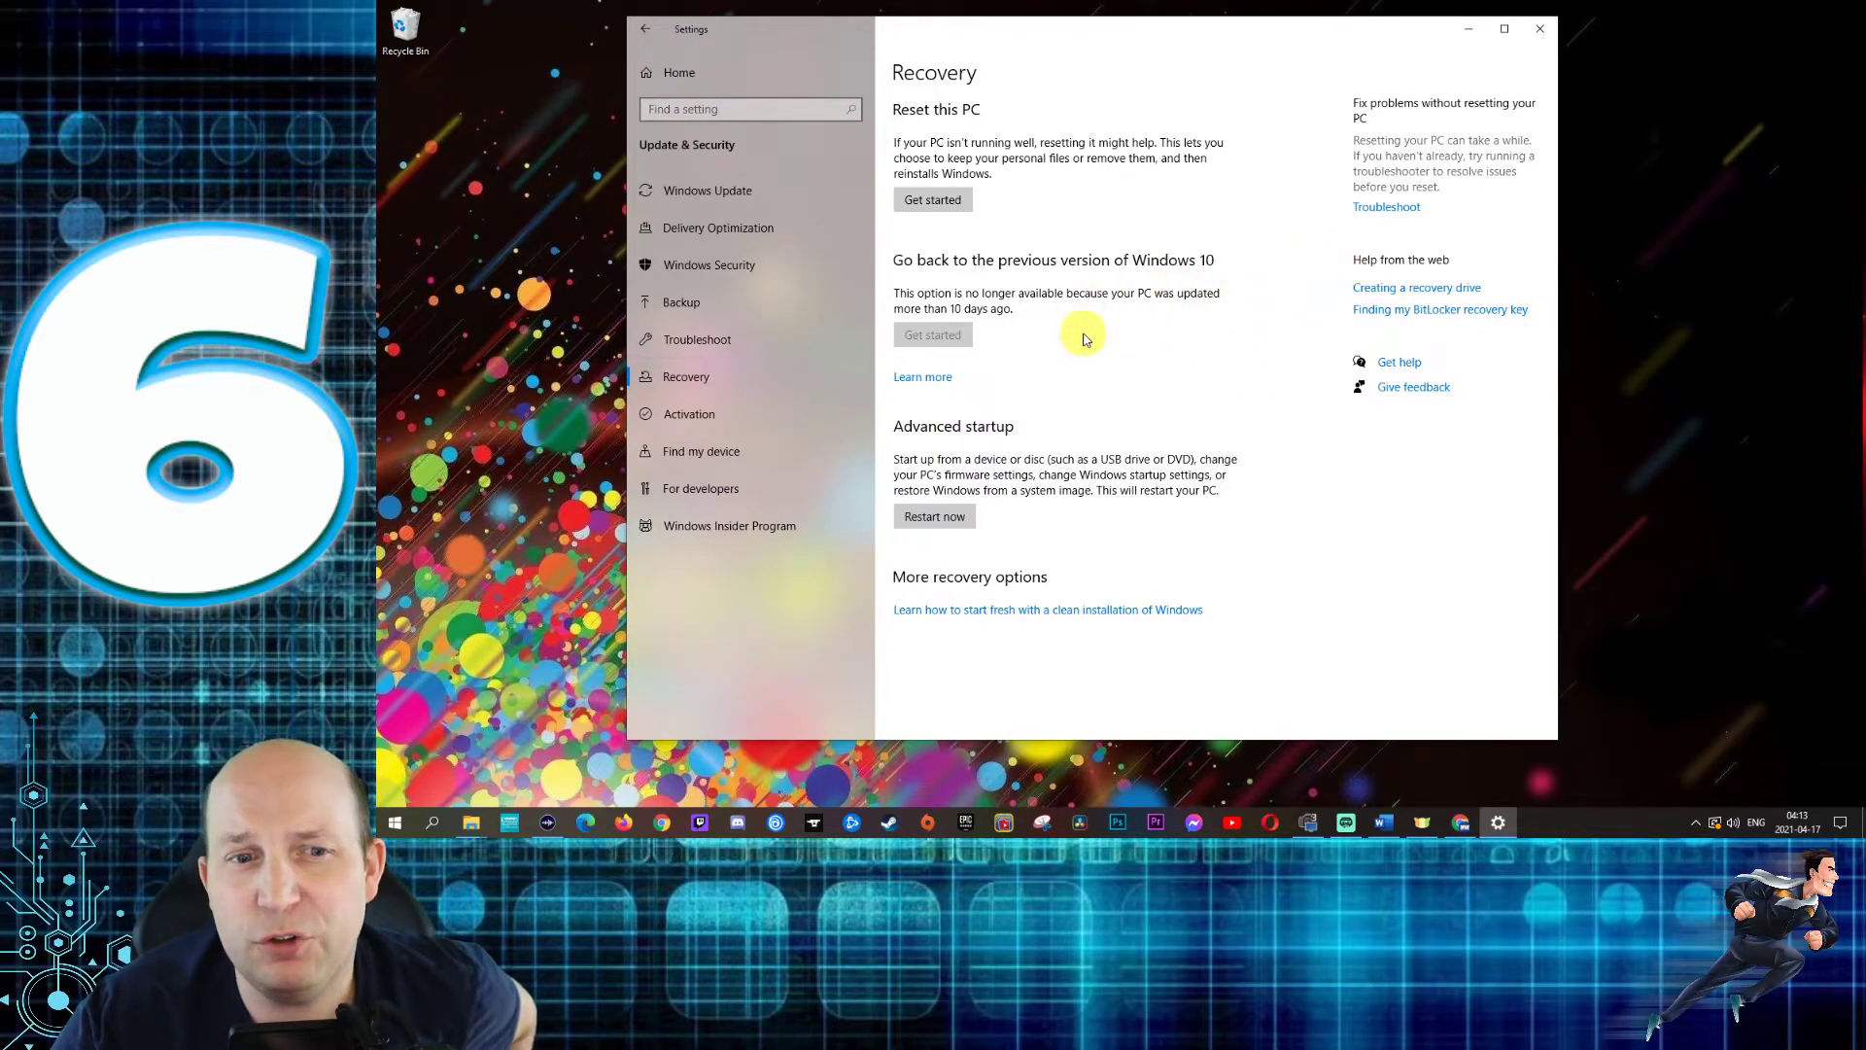
- Start Reset this PC with Keep my files and Cloud download selected
left_click(935, 202)
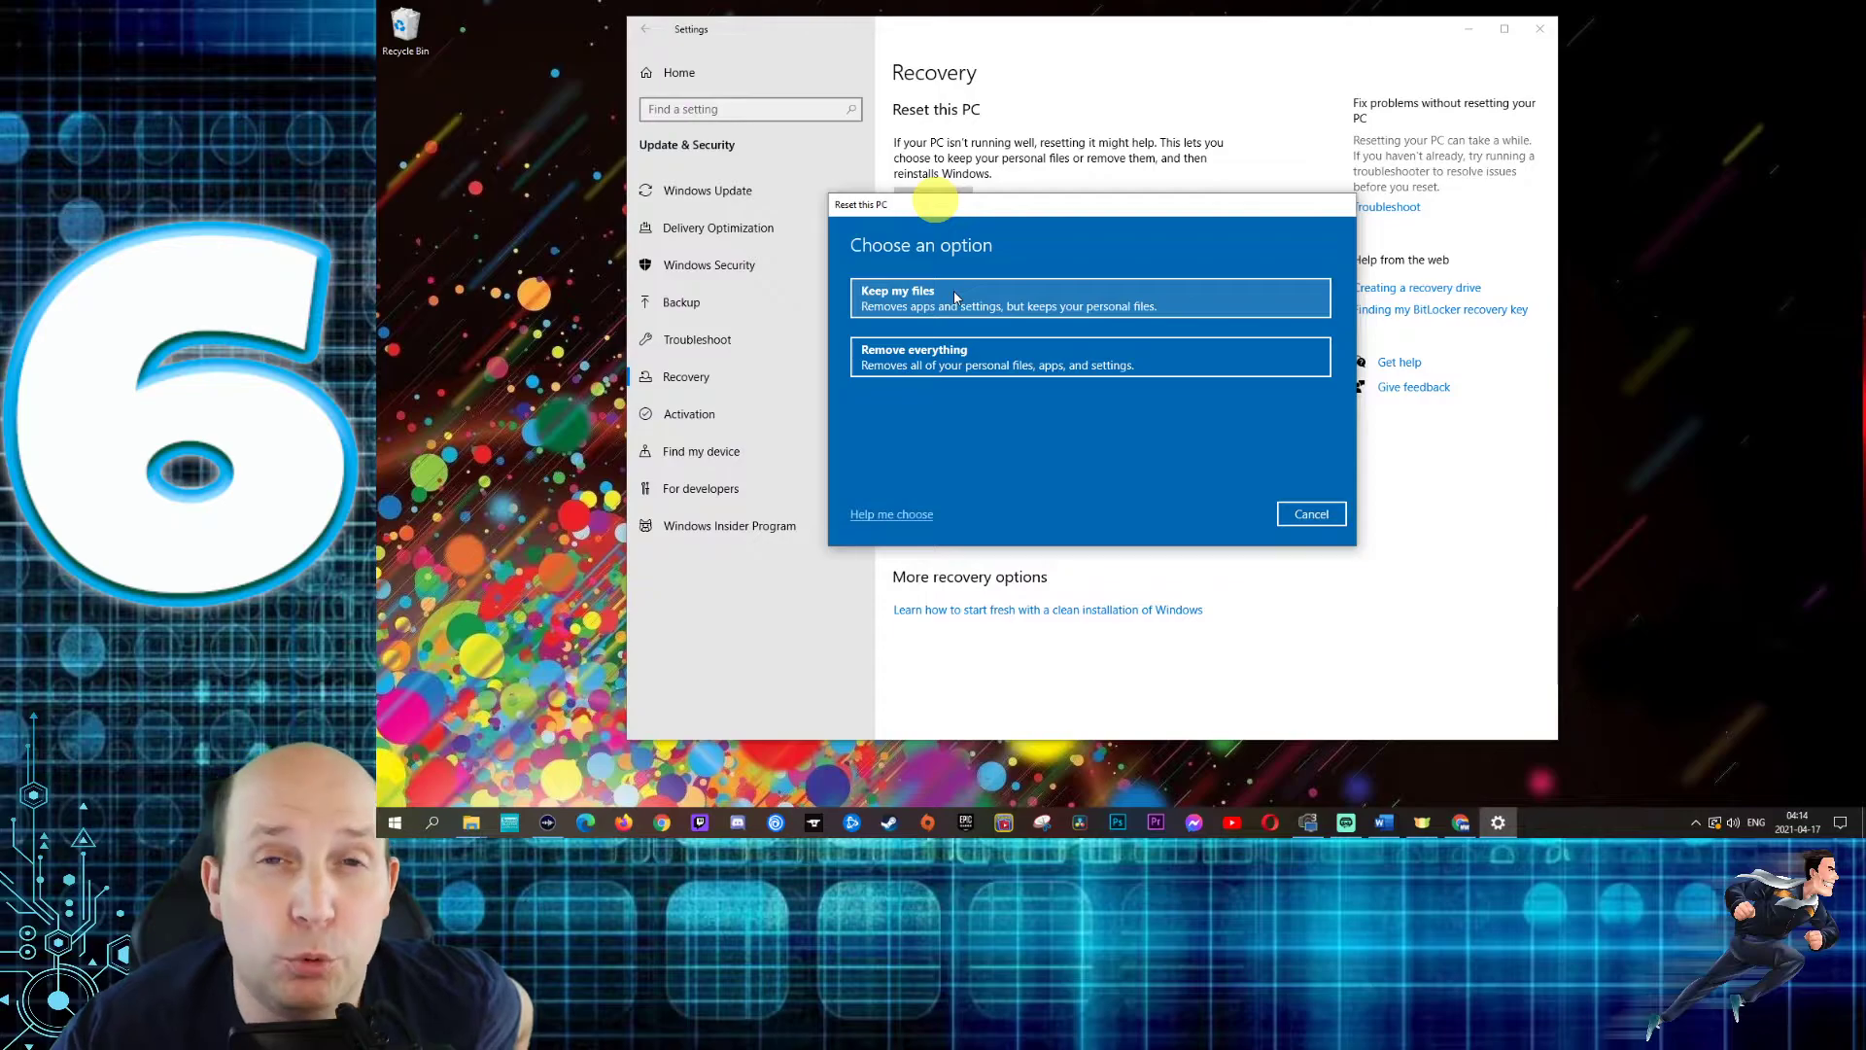
left_click(897, 302)
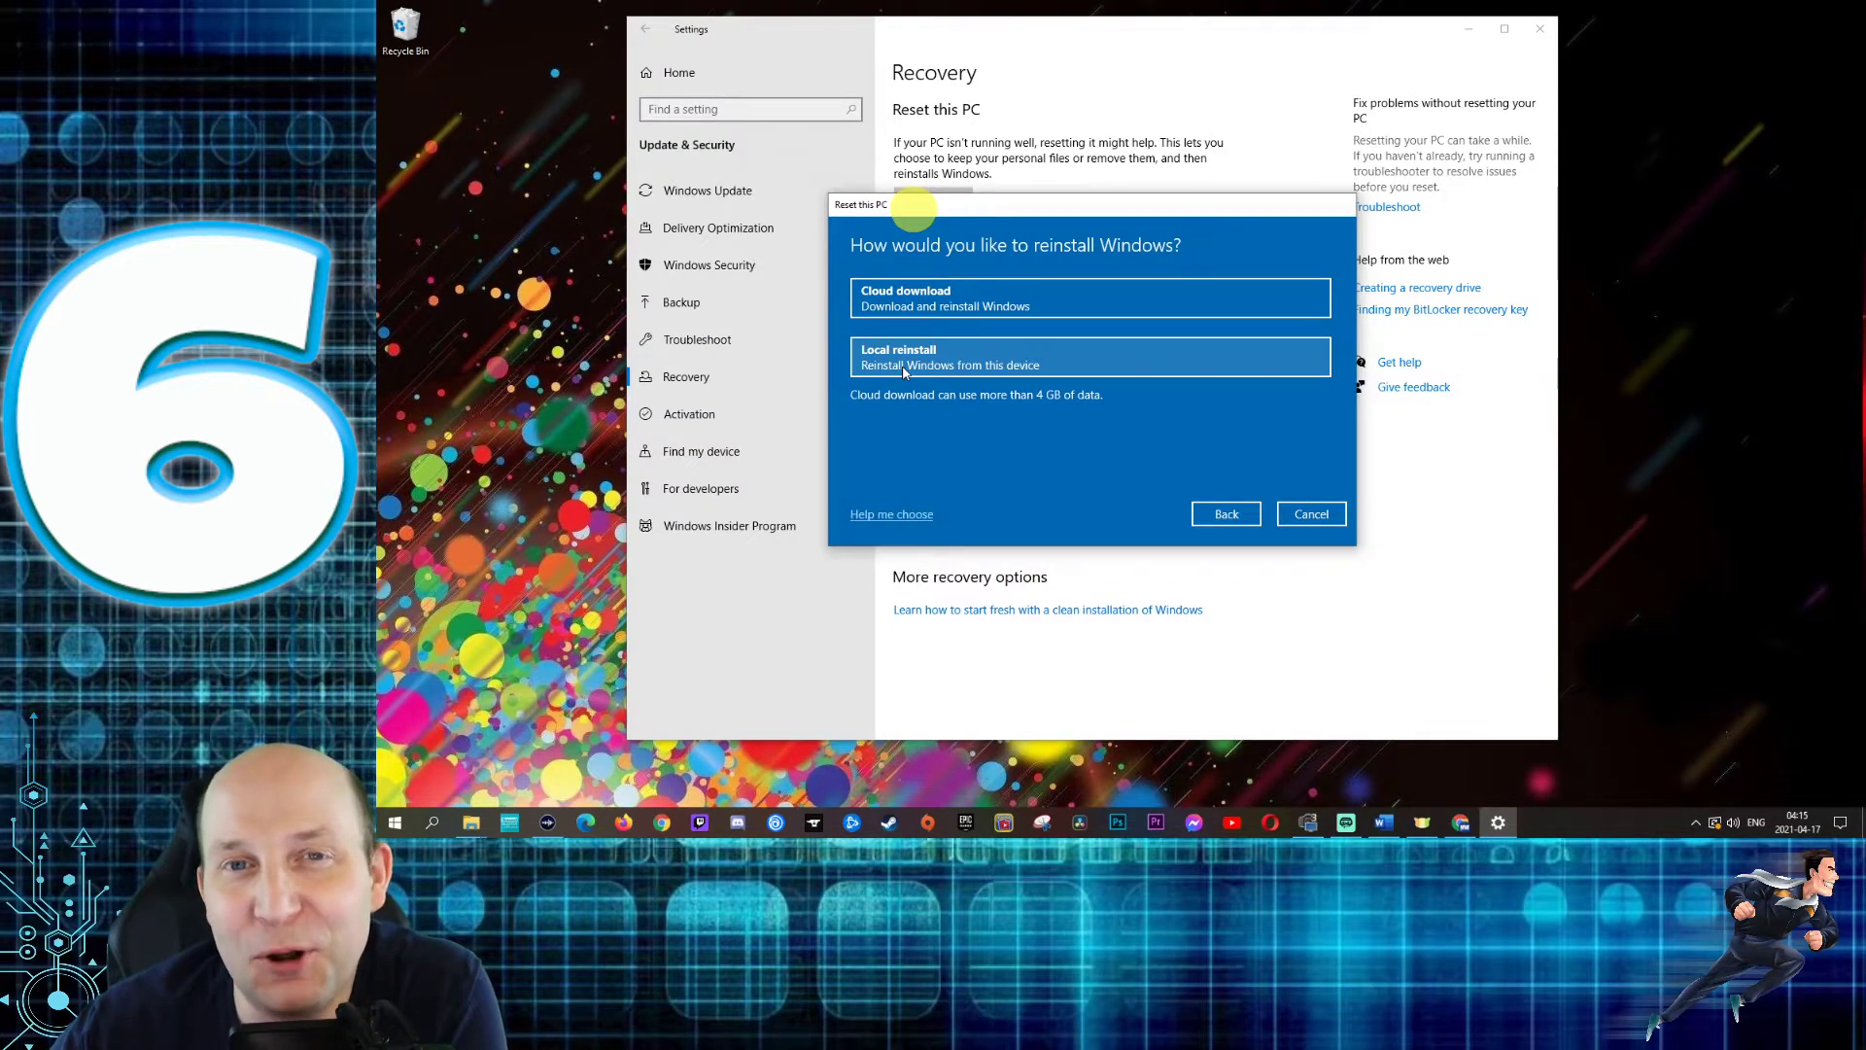
left_click(919, 309)
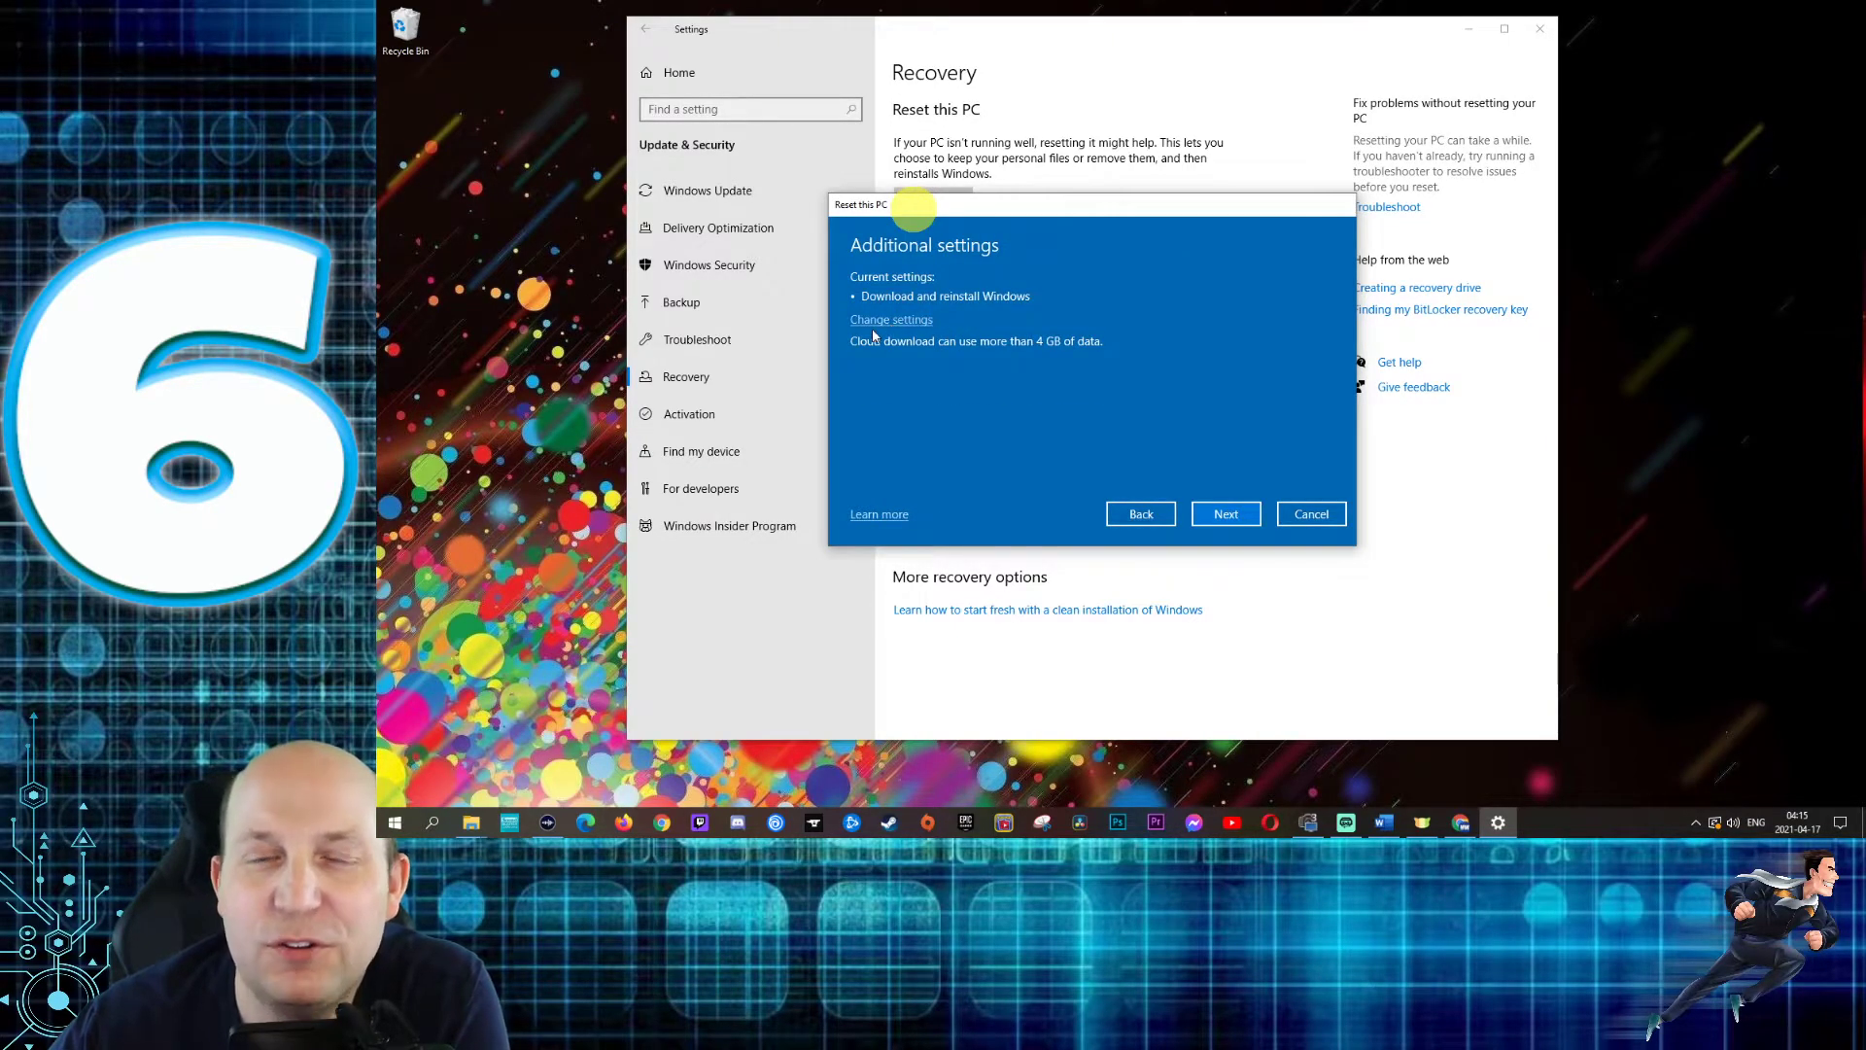
- Accept the Additional settings to reach the Ready to reset this PC summary
left_click(1227, 514)
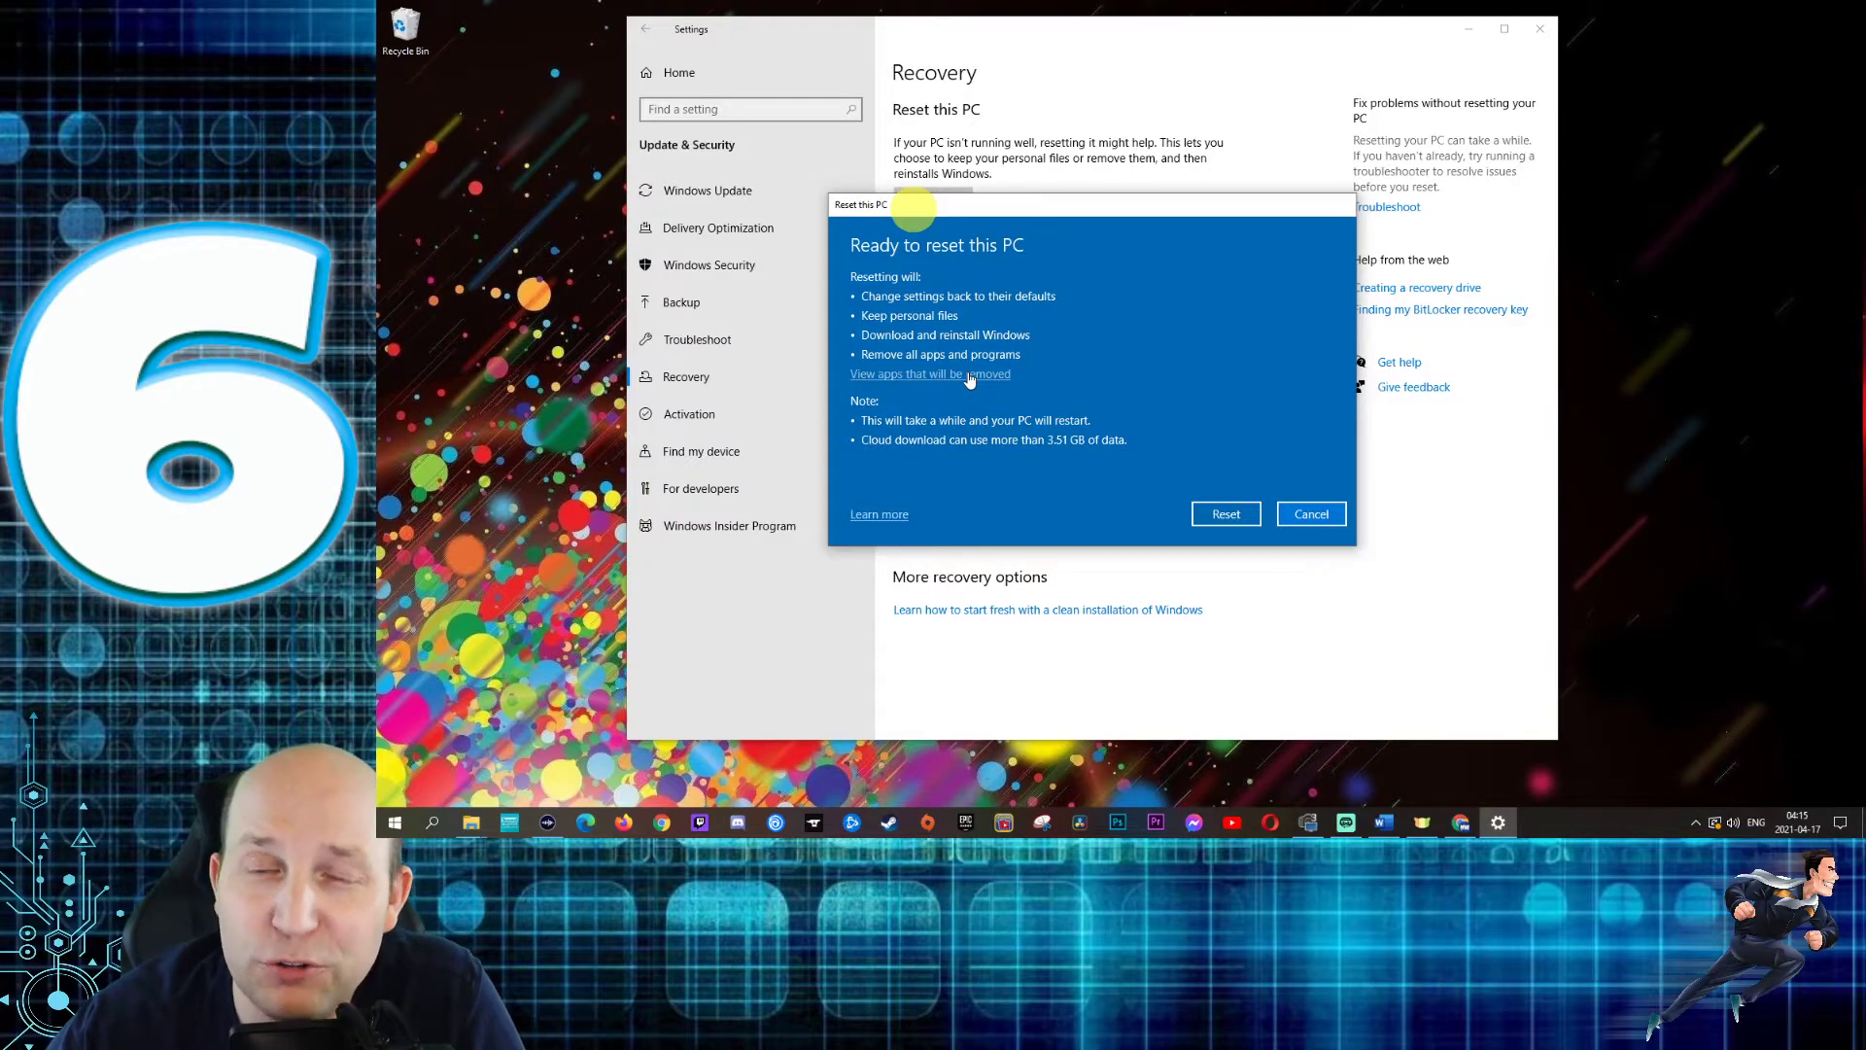
left_click(912, 377)
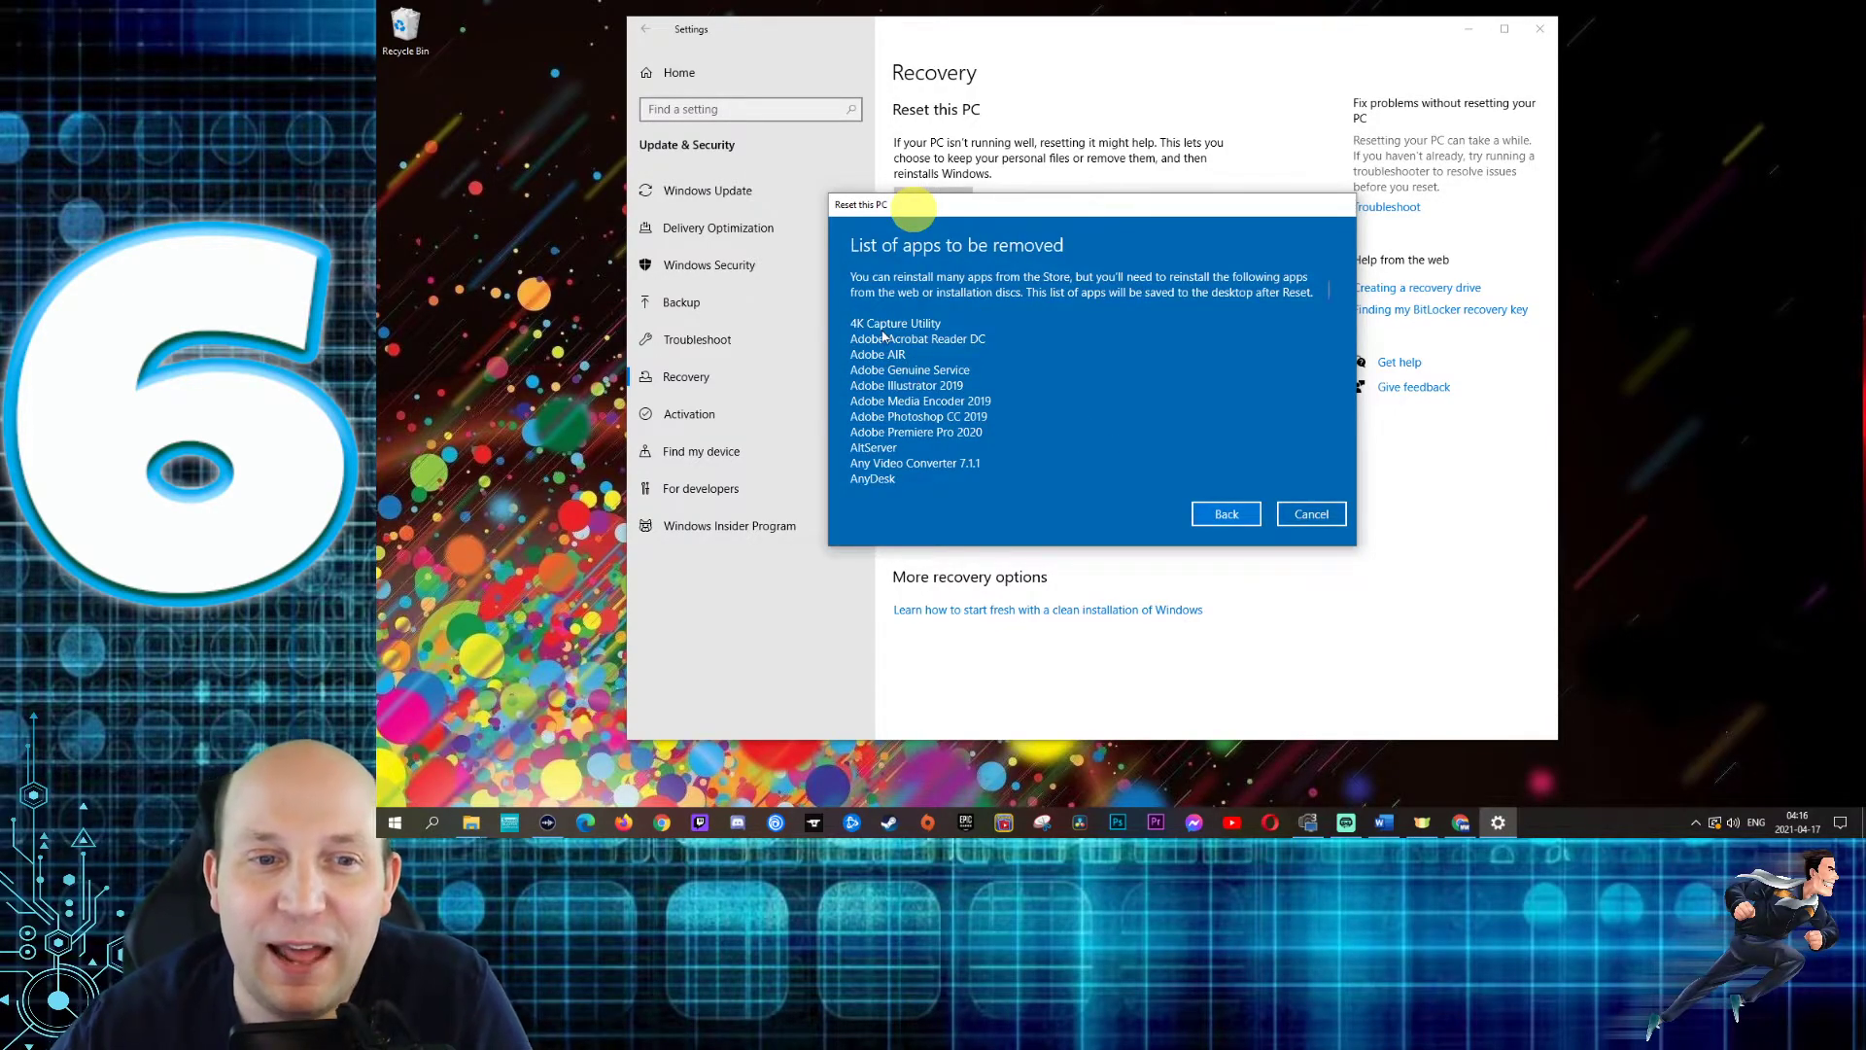
scroll(914, 379, "down", 5)
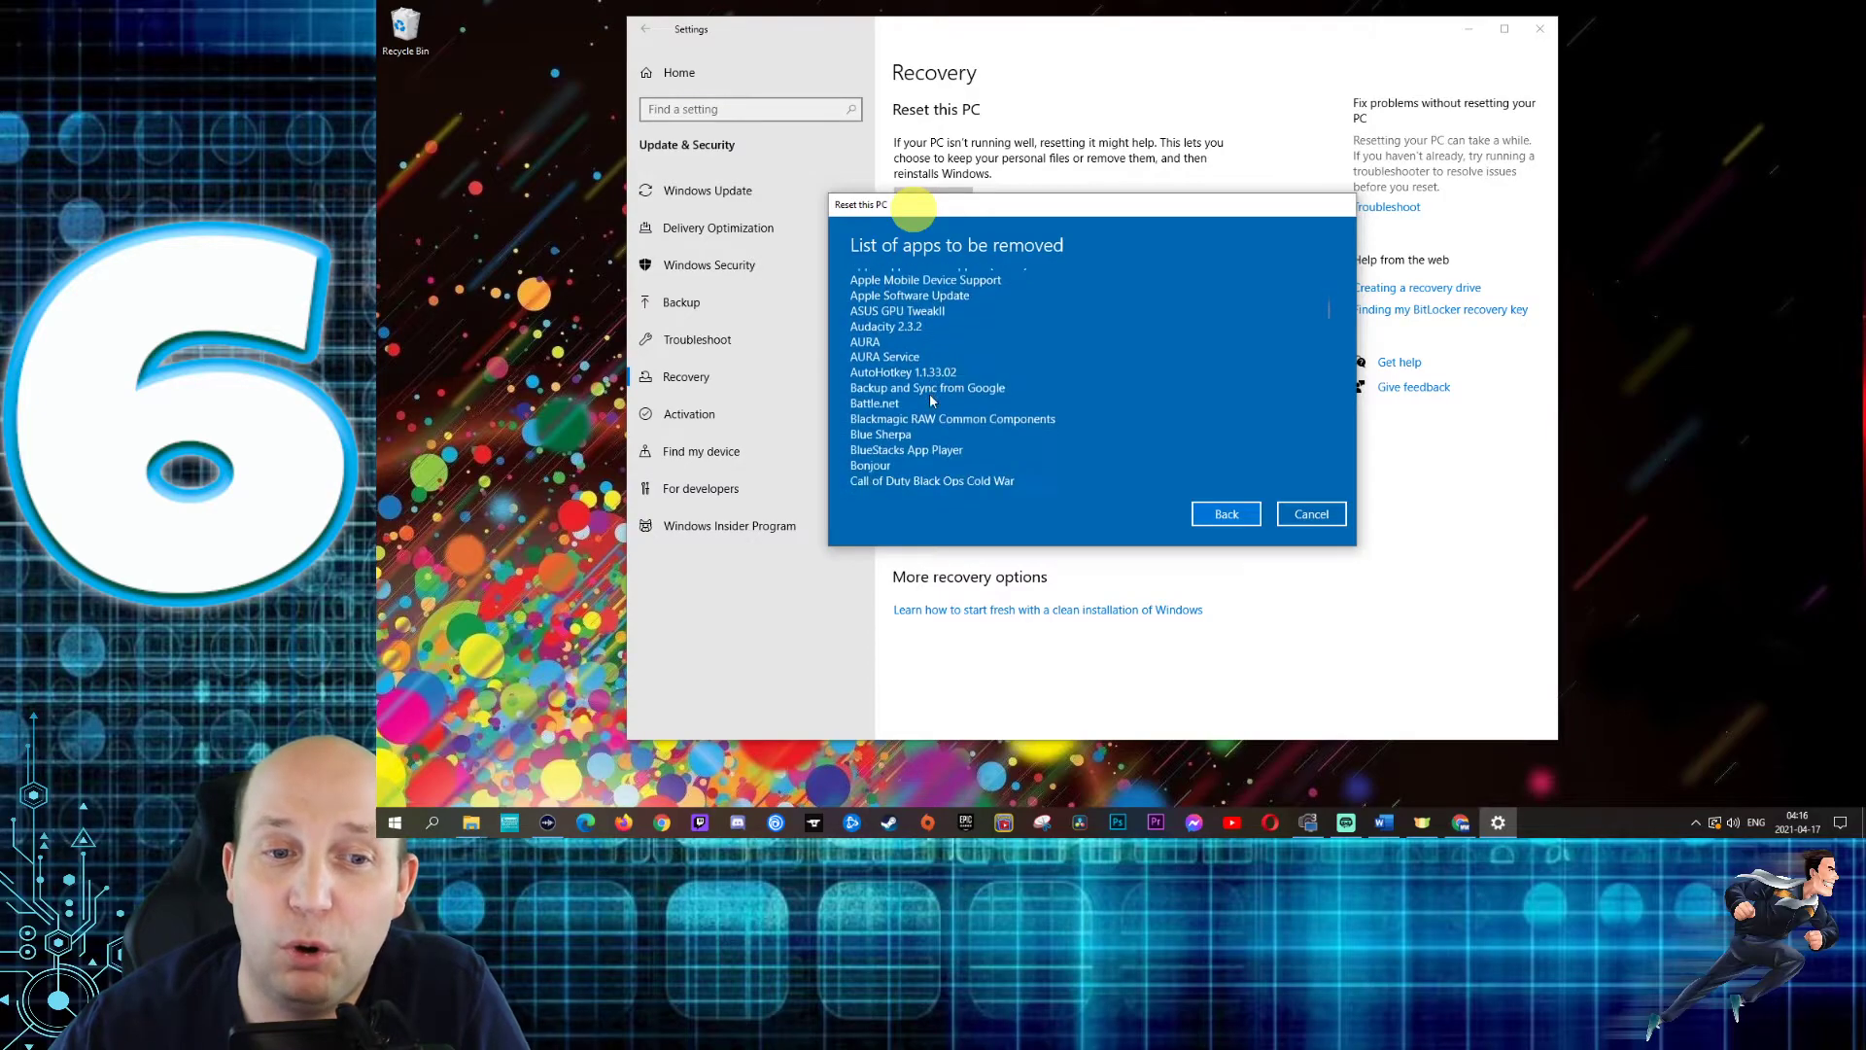
scroll(931, 400, "down", 12)
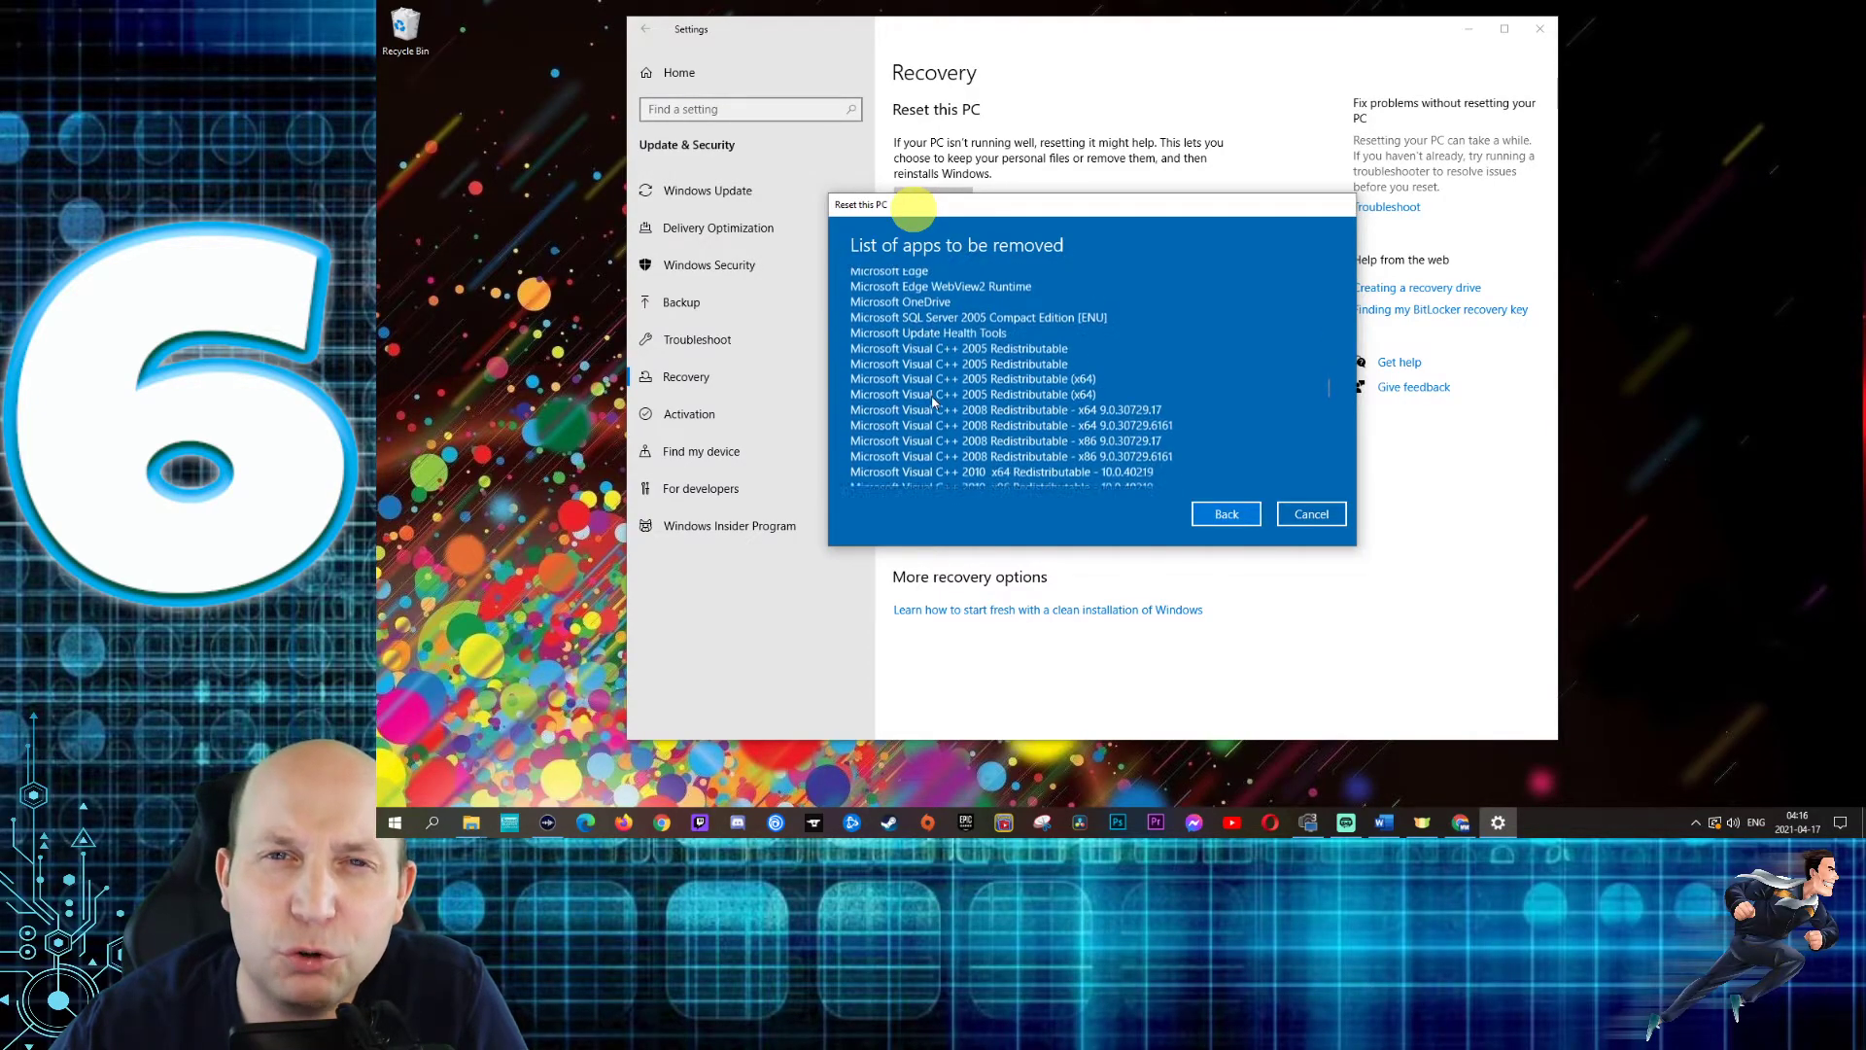
scroll(933, 401, "down", 15)
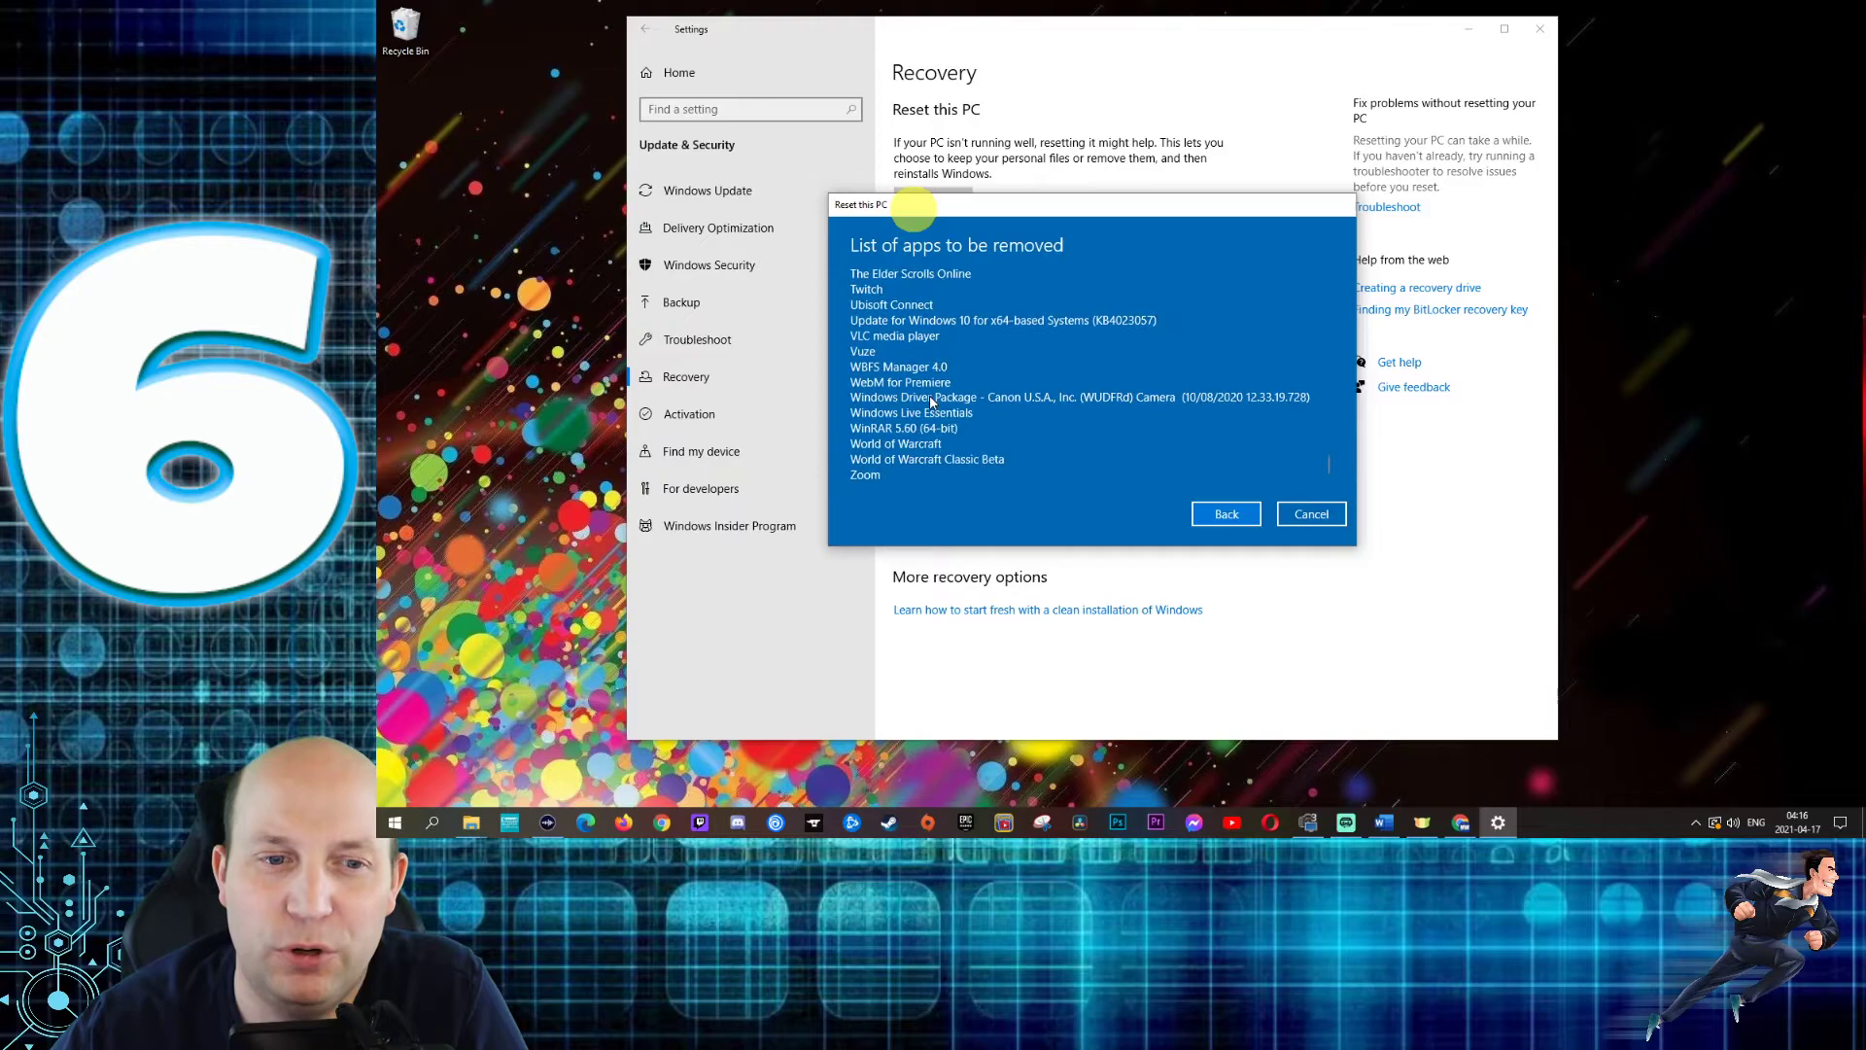
scroll(931, 401, "up", 12)
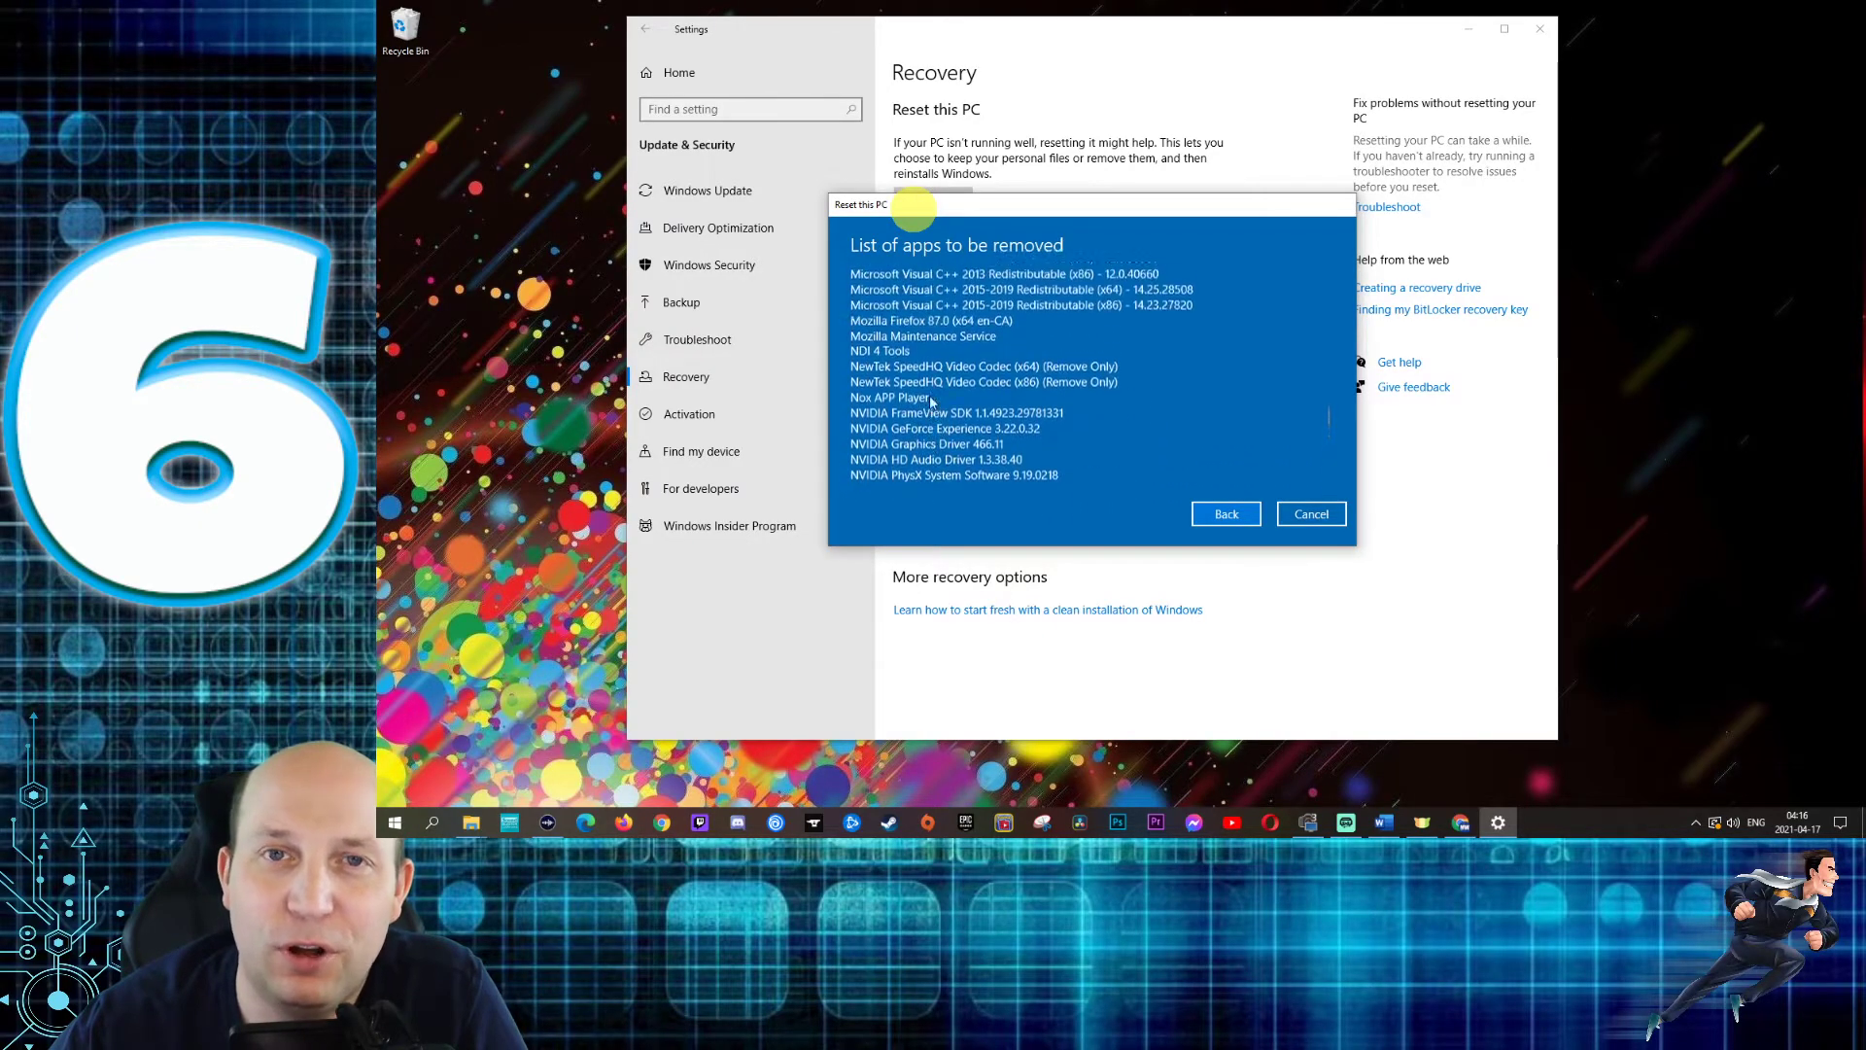
scroll(931, 401, "up", 12)
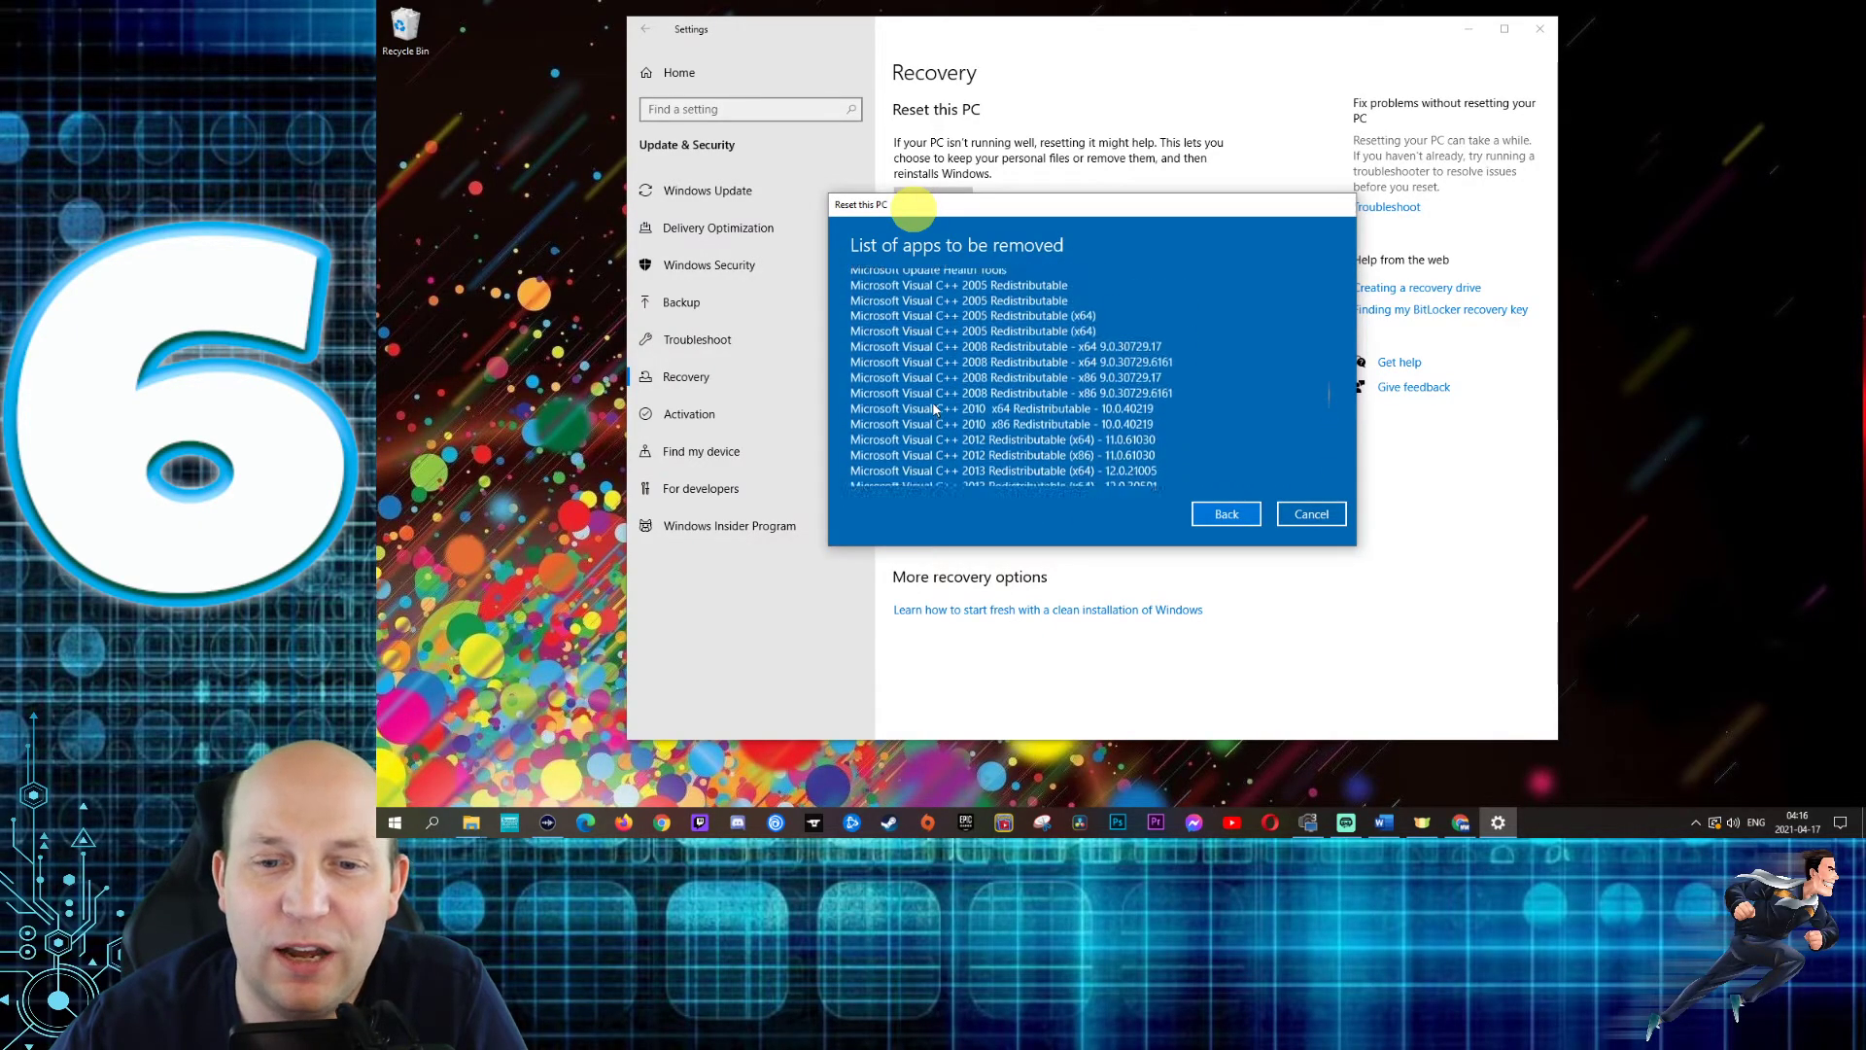
- Go back from the Reset app list without resetting the PC, moving on to Amazon's 'ssd 500gb' results
left_click(1223, 518)
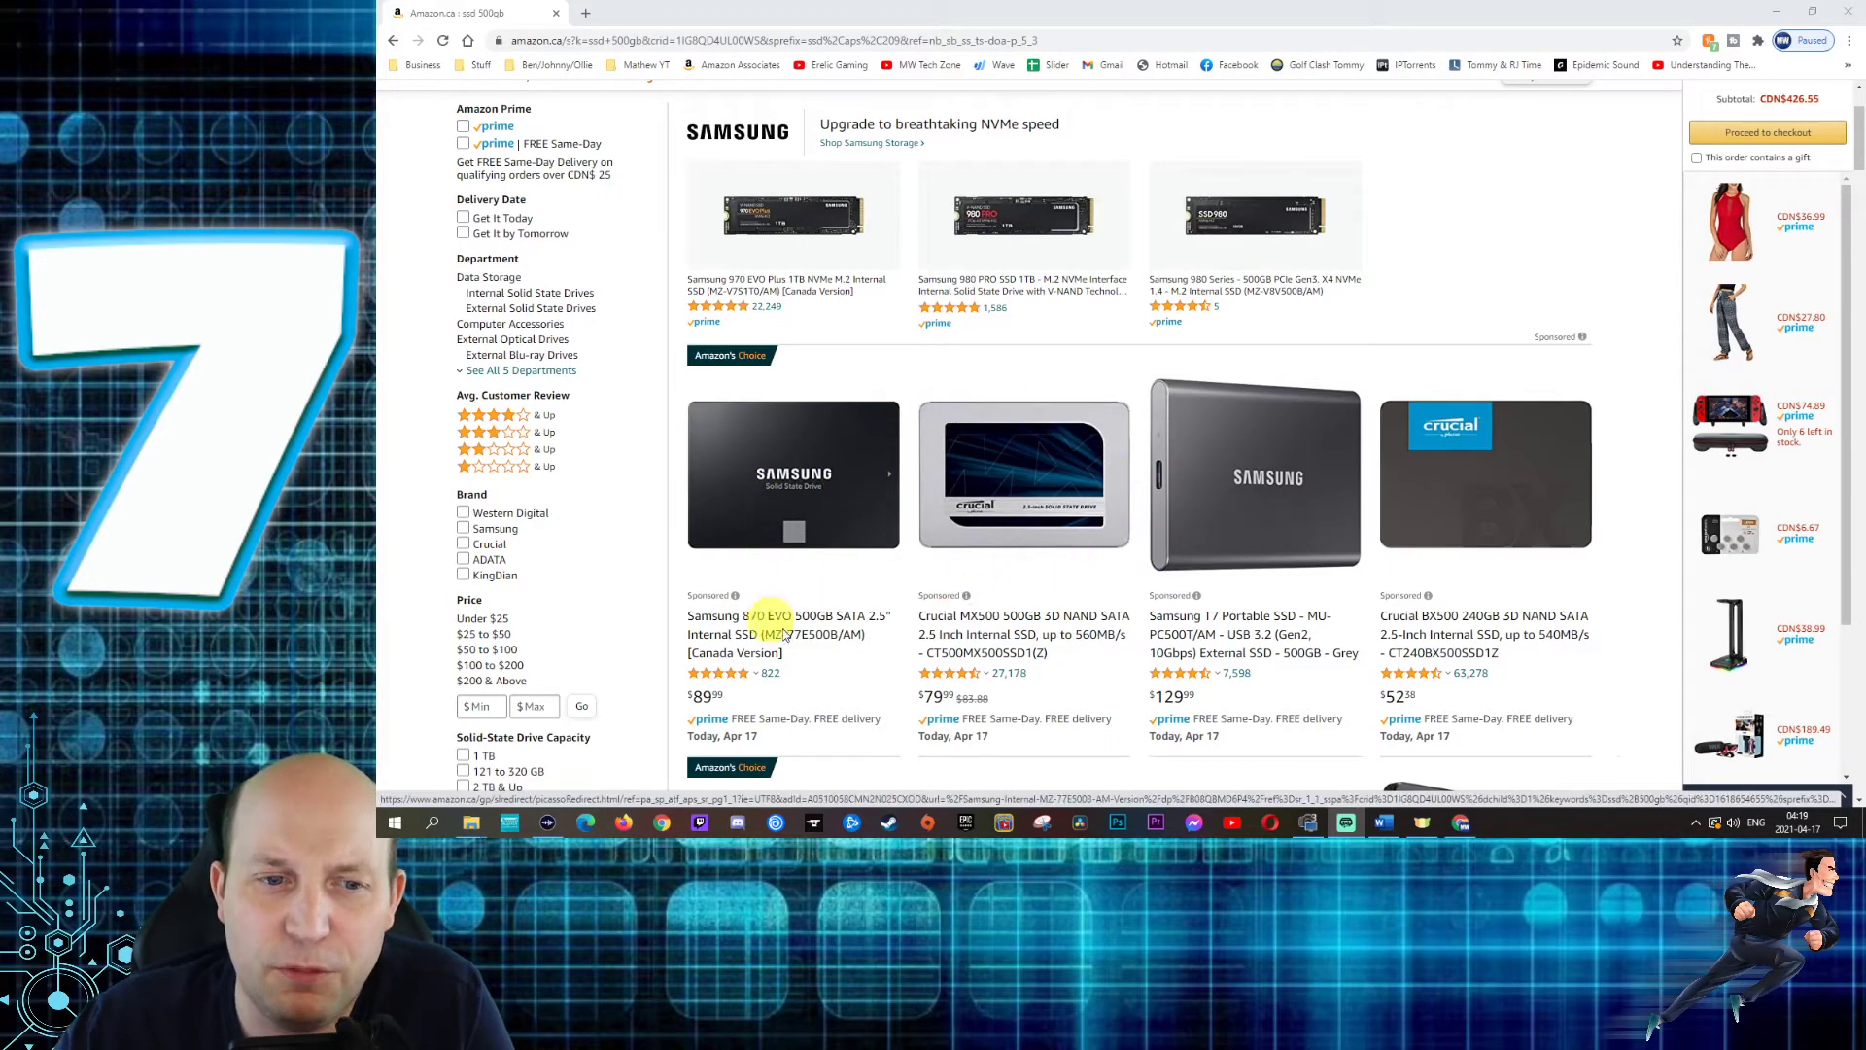
scroll(947, 480, "down", 3)
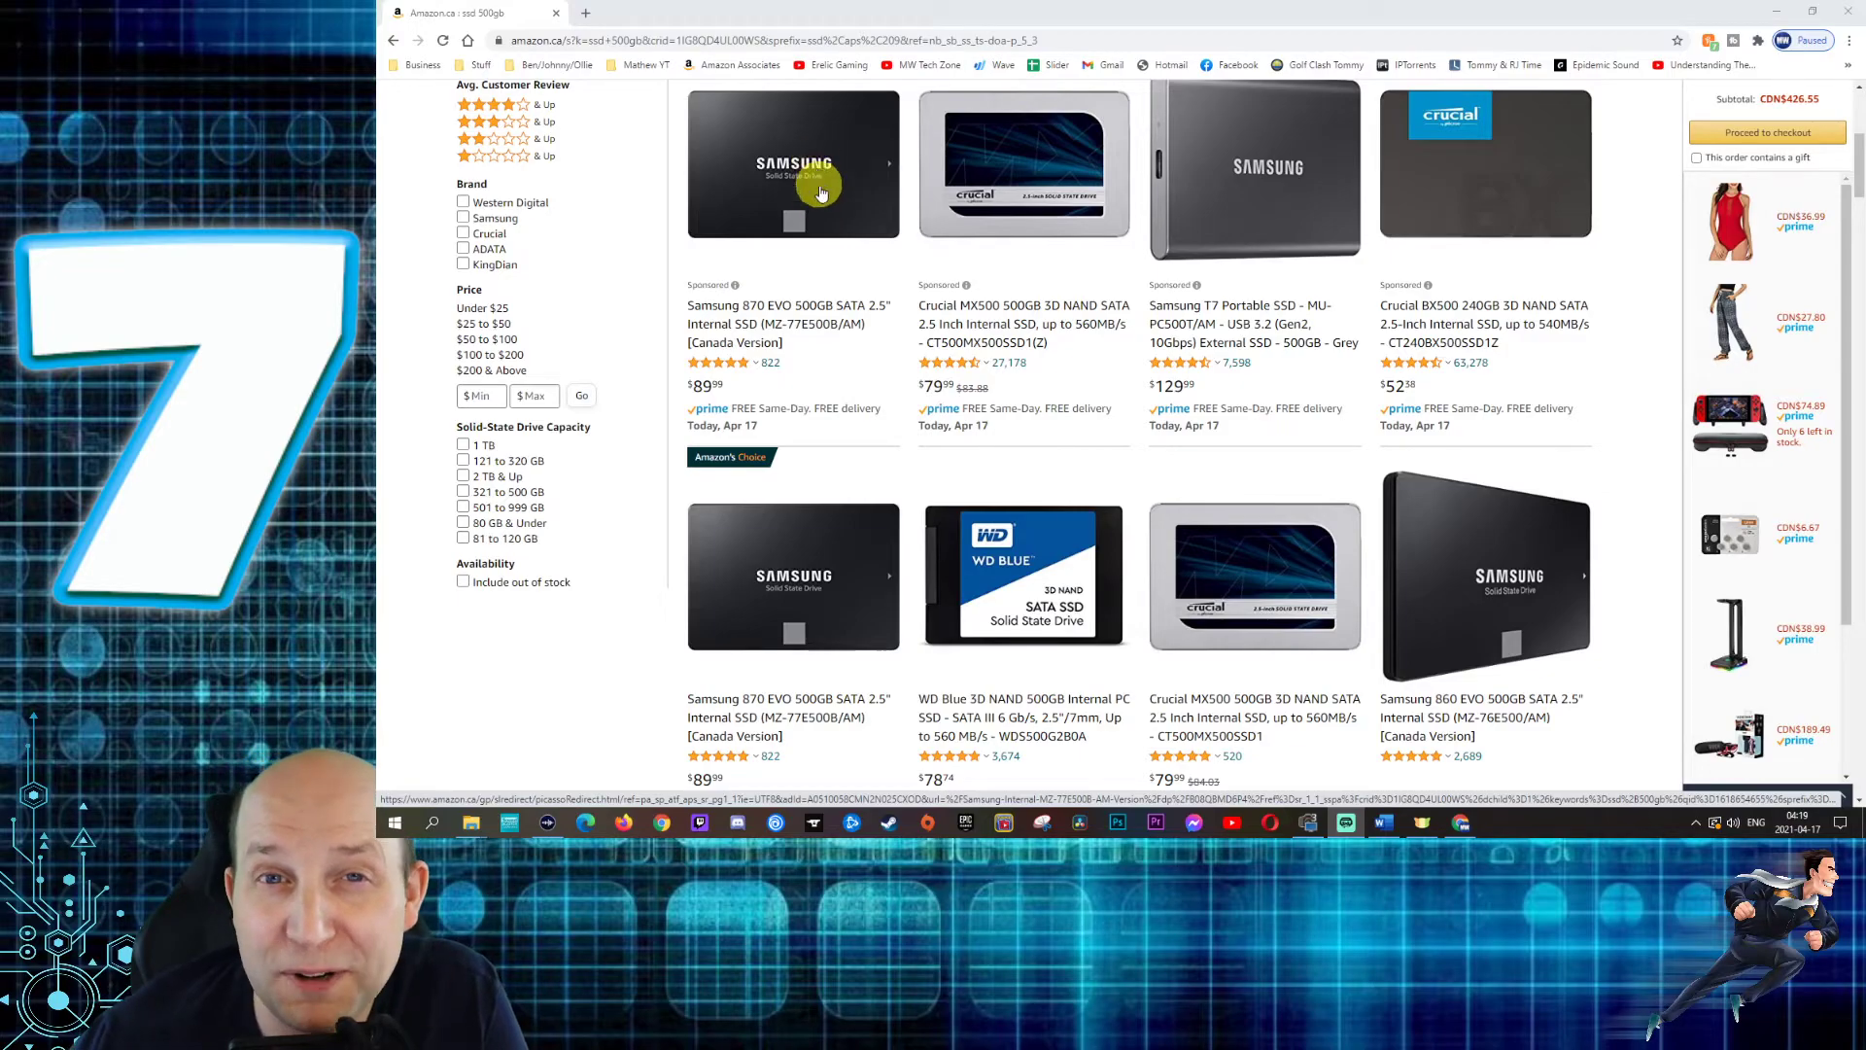
scroll(853, 309, "up", 4)
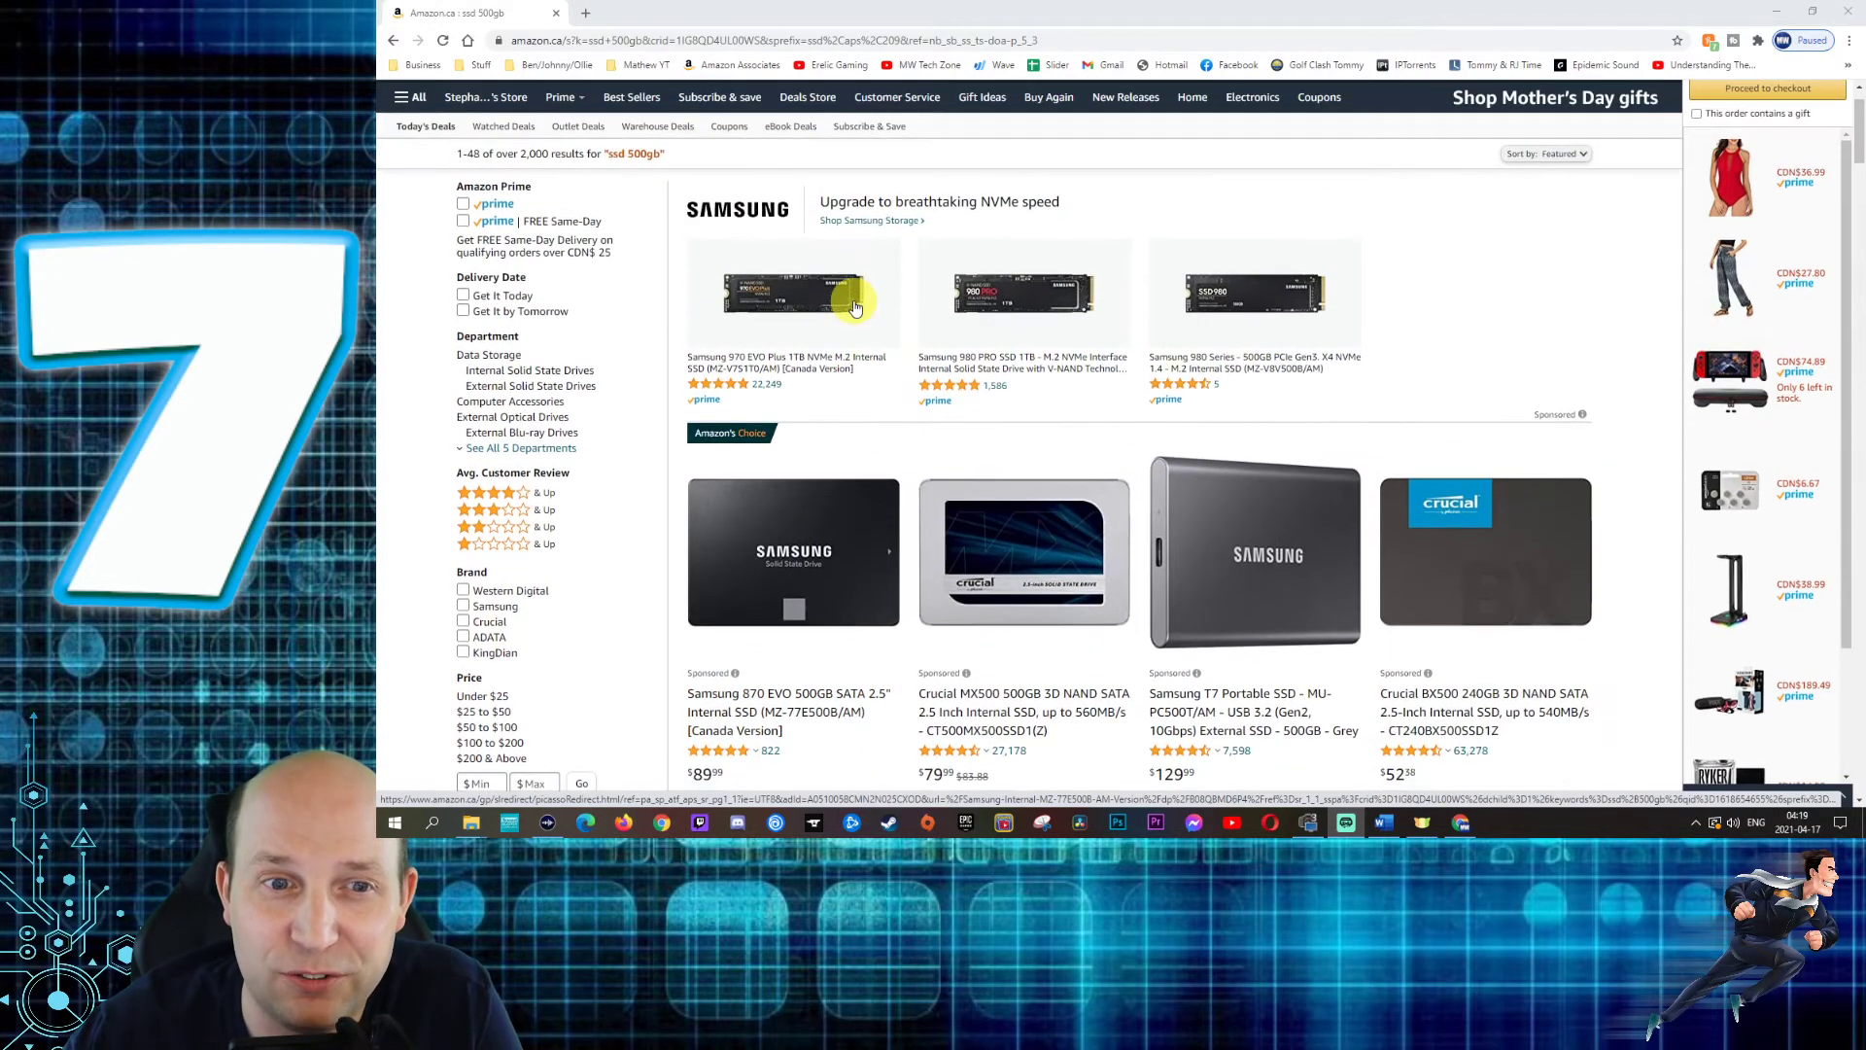